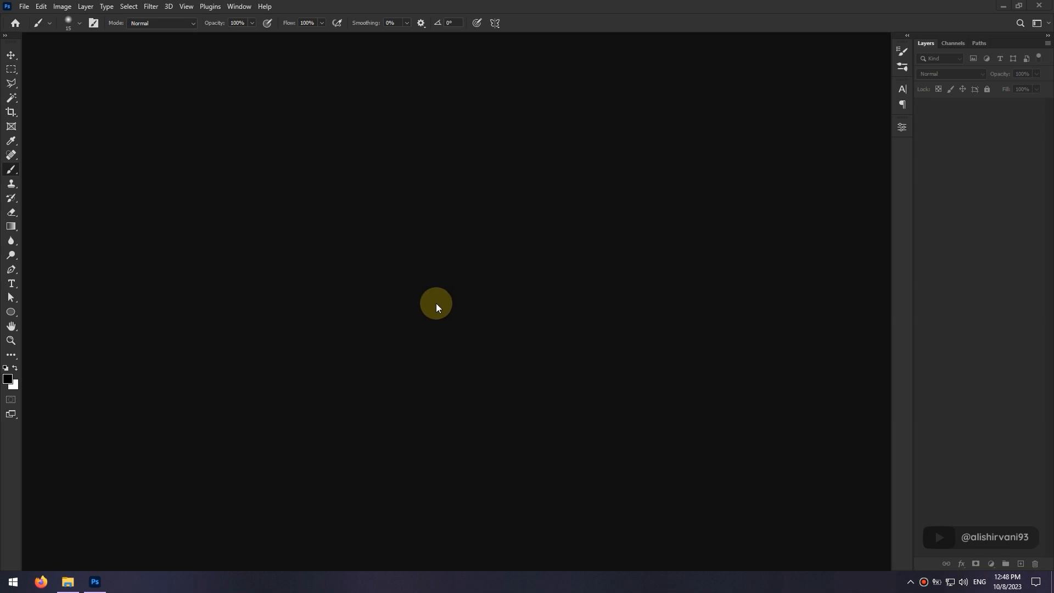
Step: Open the pink bubble image 2709001-01.jpg and check its dimensions in the Image Size settings
left_click(69, 583)
left_click_drag(157, 89, 258, 447)
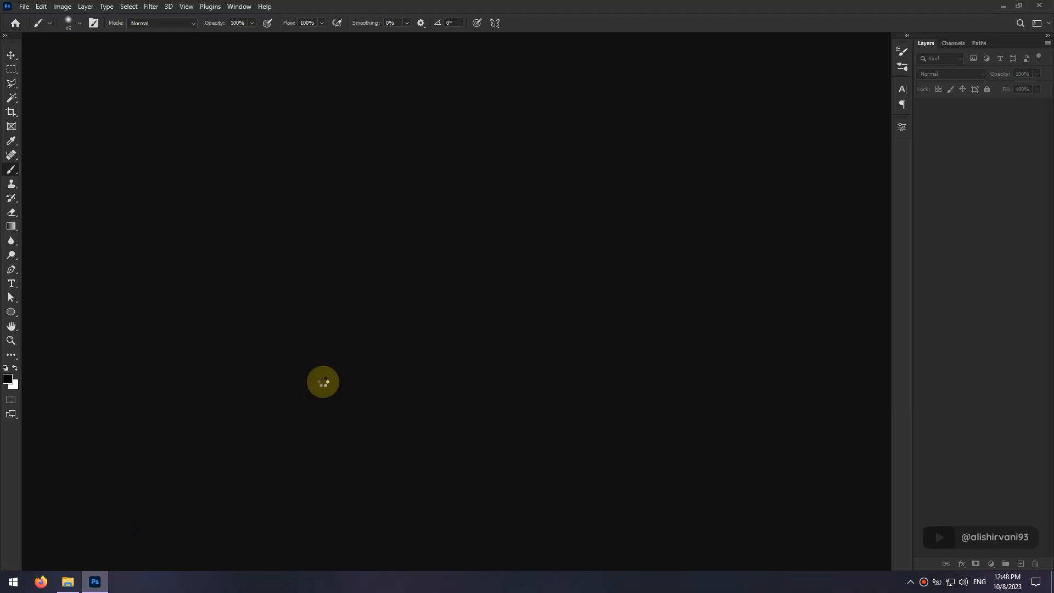
key("ctrl+alt+i")
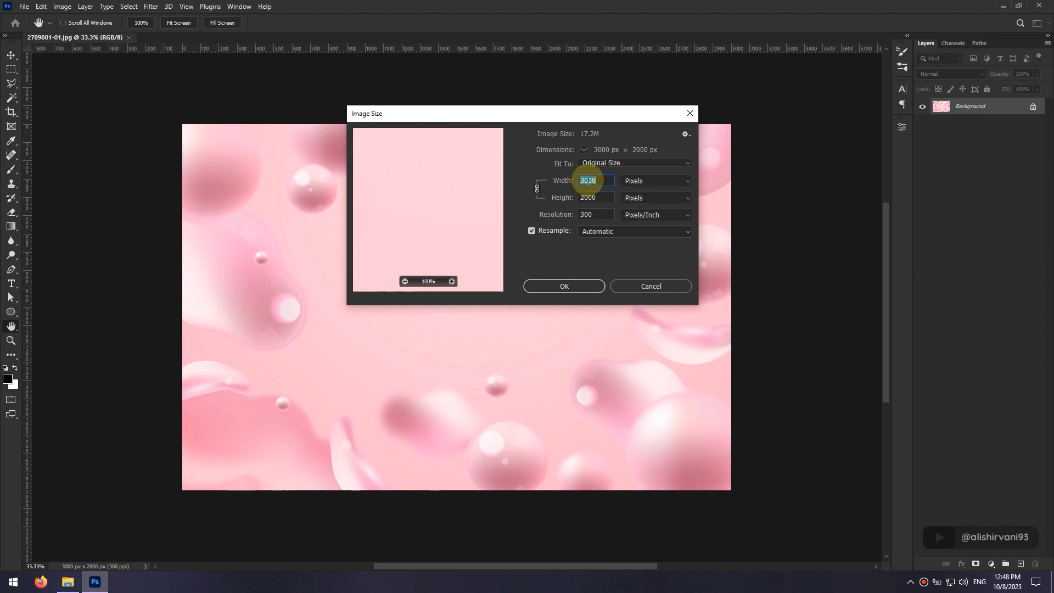
left_click(576, 285)
Step: Add the text "Sweet" in white Nickainley at 72 pt near the middle of the image
key("b")
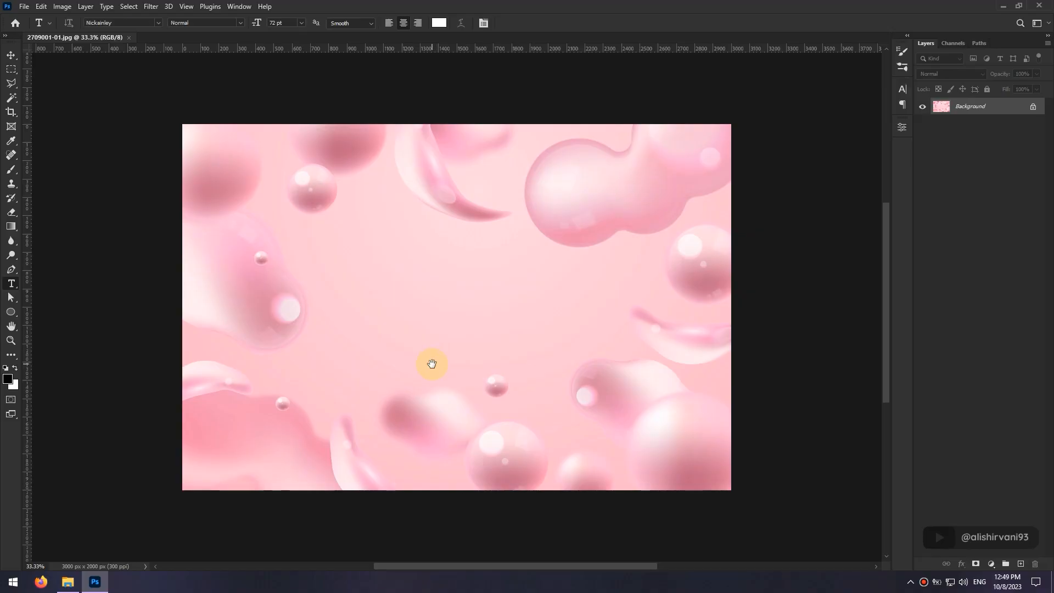
scroll(443, 350, "up", 3)
left_click(403, 276)
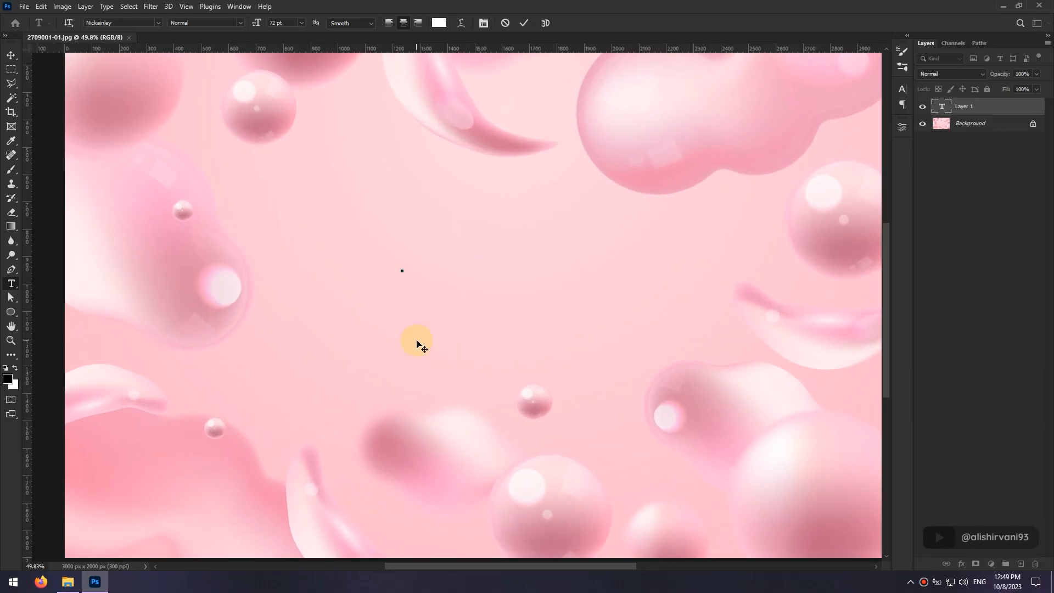
type("Sweet")
key("ctrl+Return")
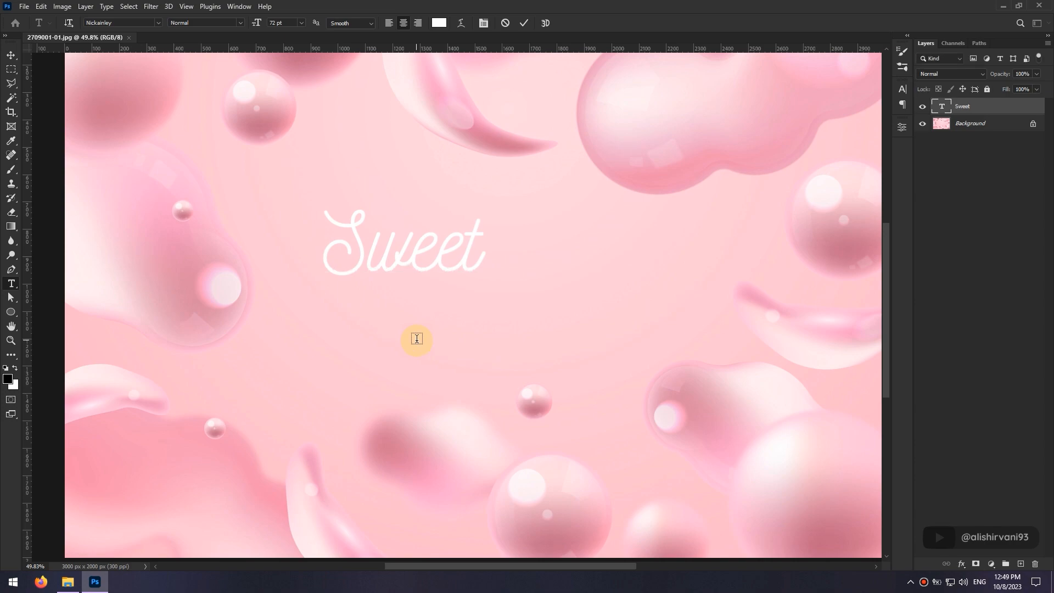
Step: Scale the "Sweet" text up to about 349% so it spans most of the image
scroll(443, 286, "down", 2)
key("ctrl+t")
left_click_drag(475, 288, 662, 410)
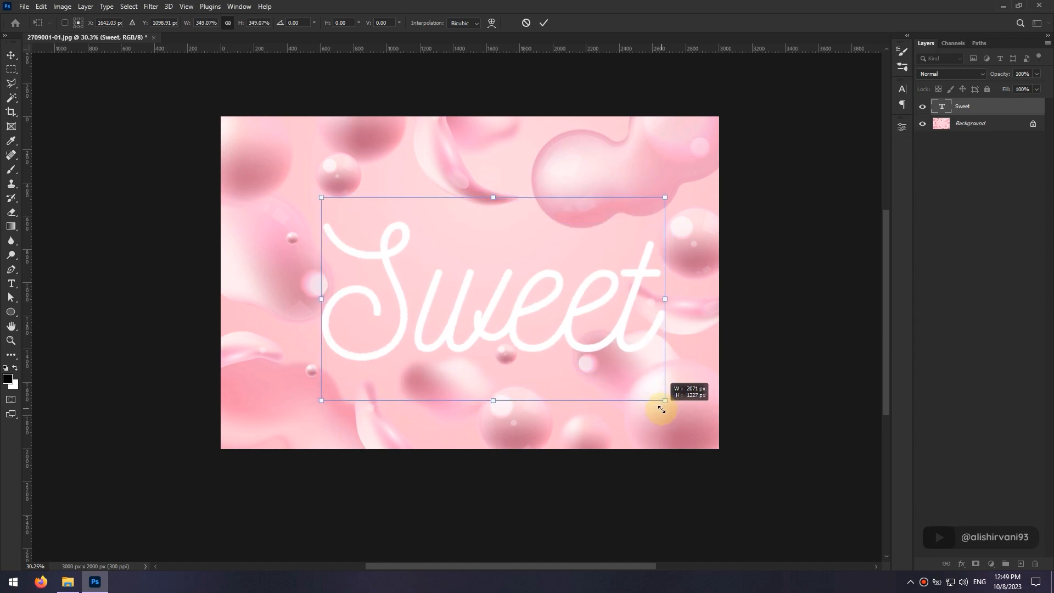
key("Return")
Step: Center the "Sweet" text vertically and horizontally on the whole canvas and clear the selection
key("t")
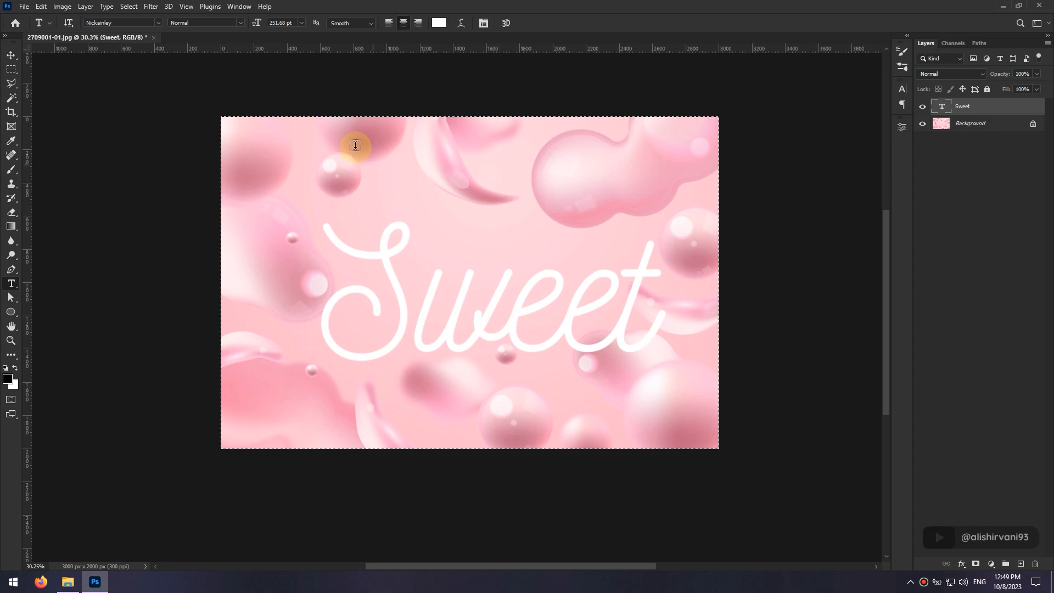
key("v")
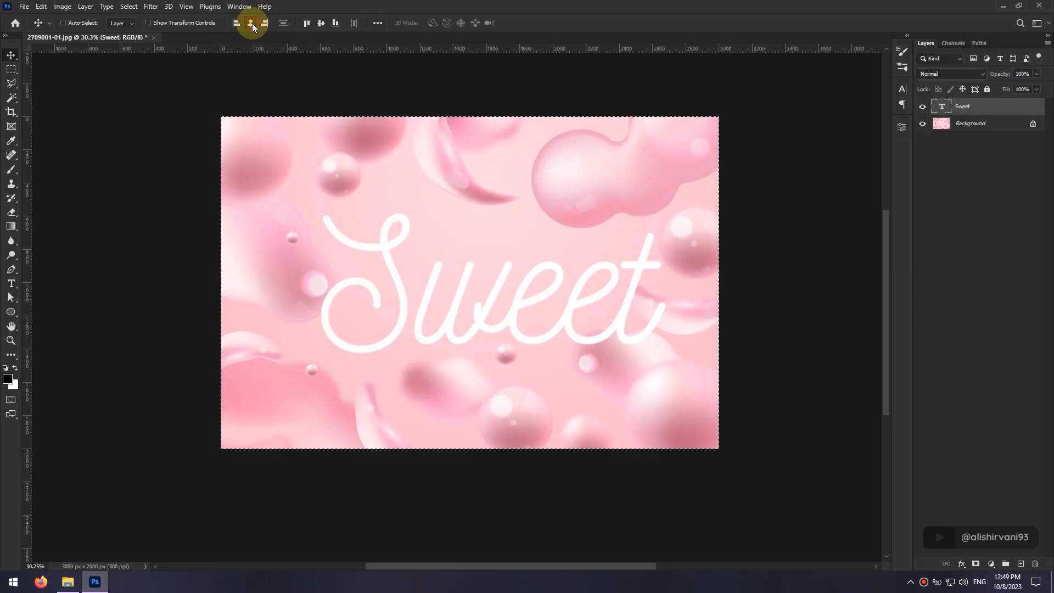
left_click(252, 23)
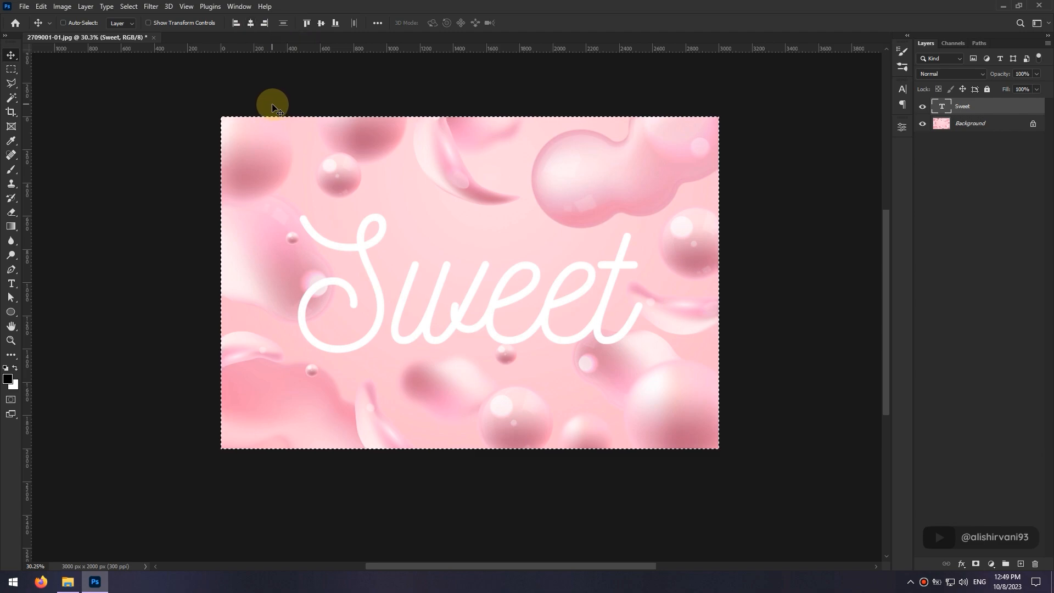
key("ctrl+d")
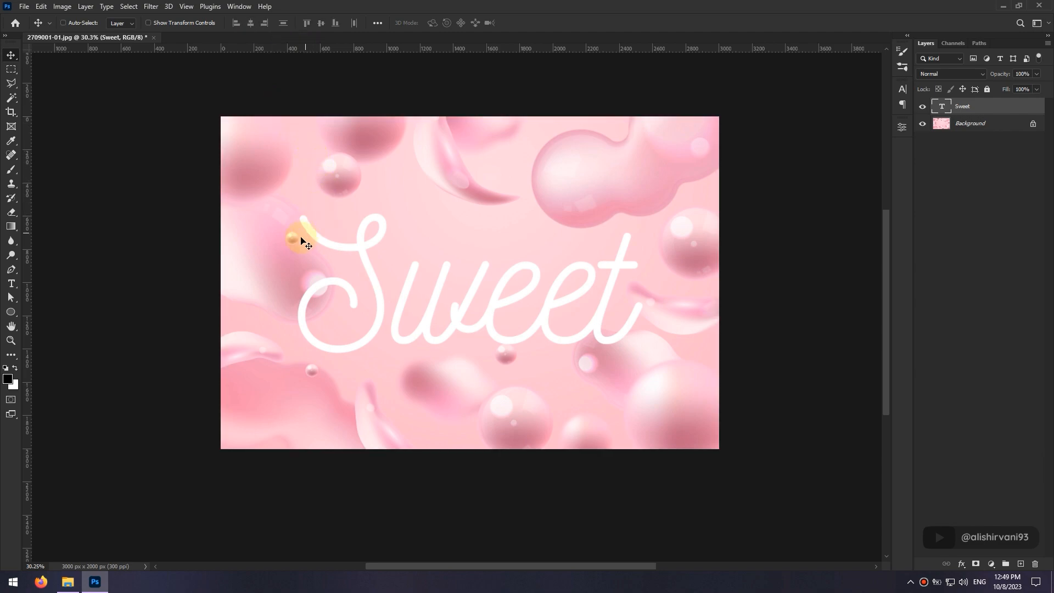
Step: Start a Pen path at the upper tip of the S and trace its top stroke past the crossing
left_click_drag(307, 238, 356, 231)
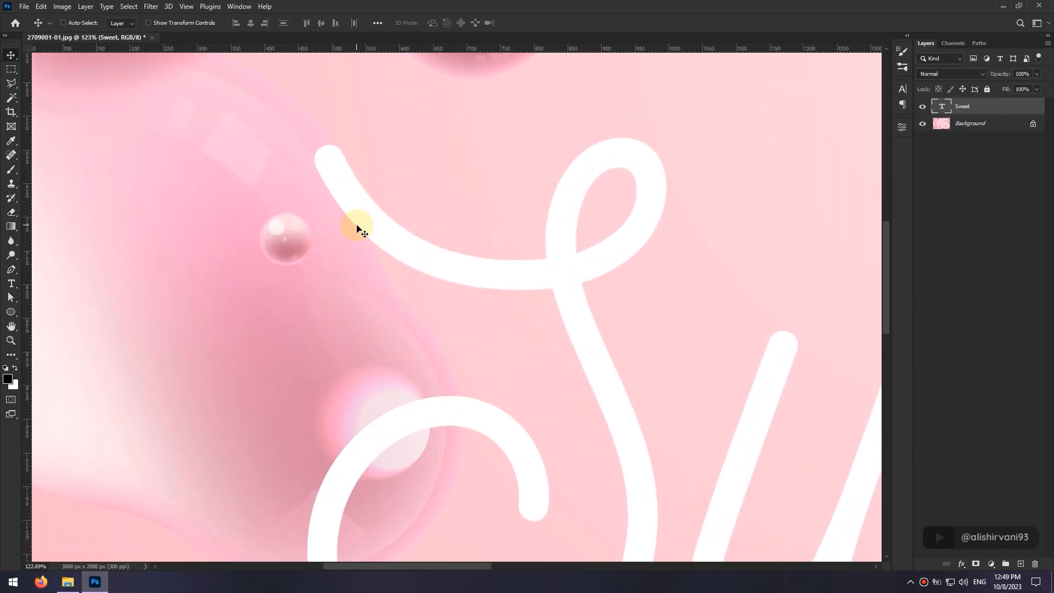
key("p")
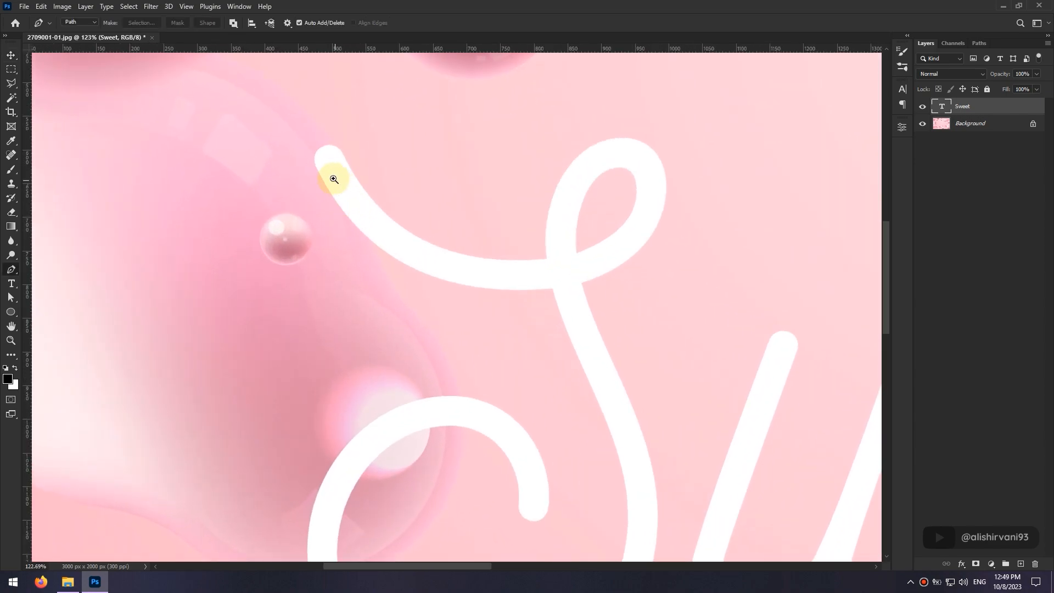
left_click_drag(330, 172, 353, 170)
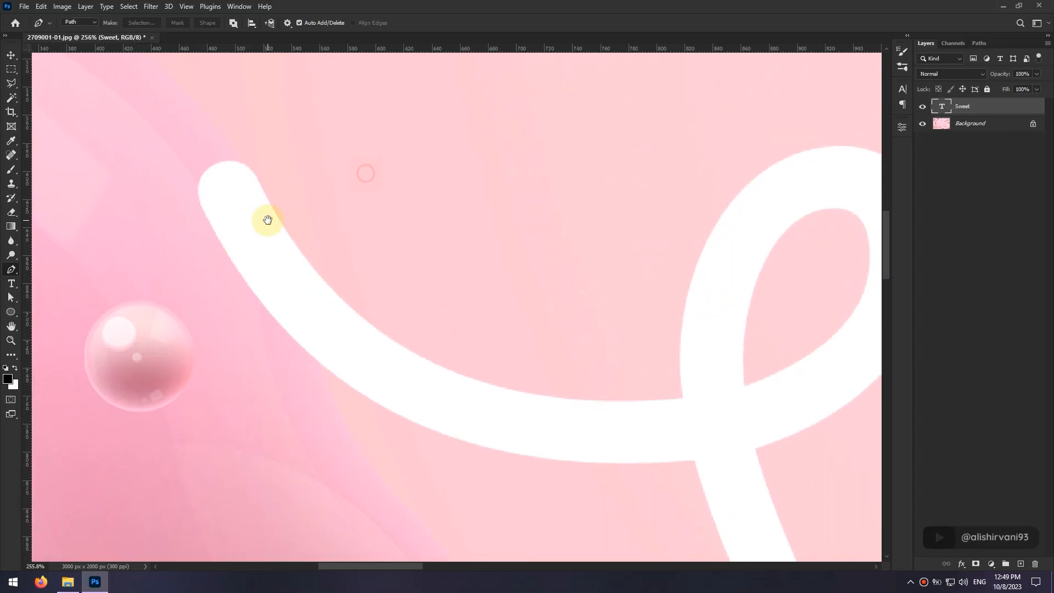
left_click_drag(267, 220, 260, 221)
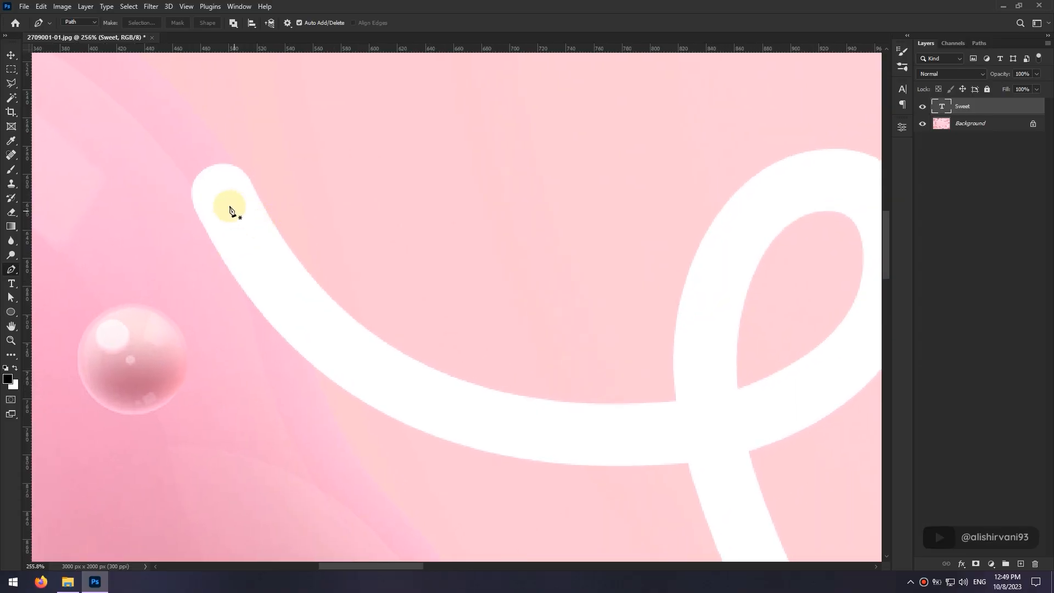
left_click(220, 190)
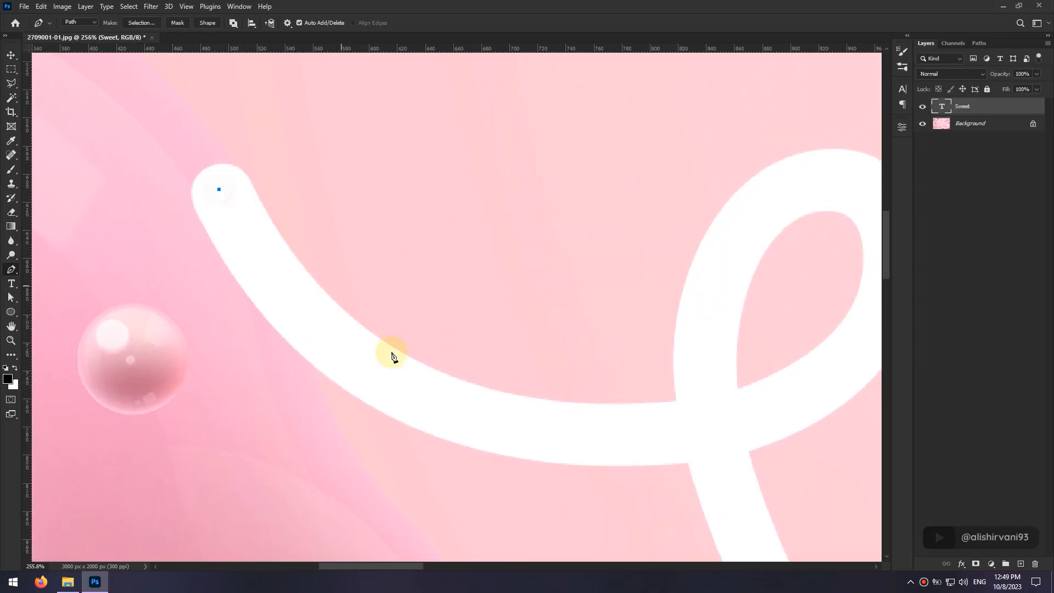
left_click_drag(445, 409, 603, 459)
left_click_drag(688, 419, 566, 429)
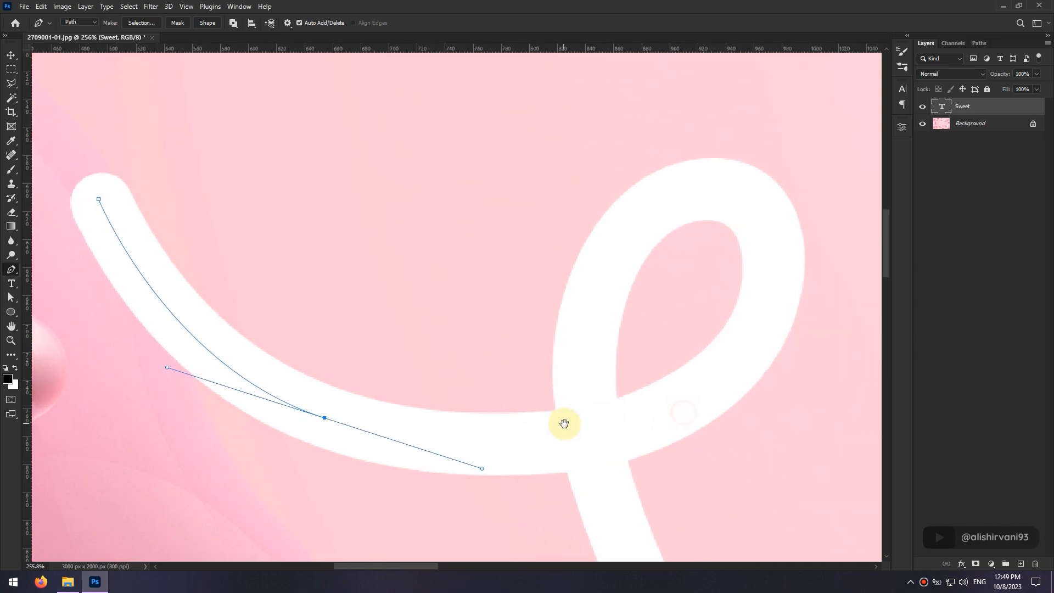
mouse_move(673, 408)
left_mouse_down()
mouse_move(701, 384)
mouse_move(742, 377)
mouse_move(656, 419)
left_mouse_up()
Step: Trace the upper loop of the S around to its crossing, refining the anchor at the loop's outer bend
left_click_drag(677, 277, 648, 186)
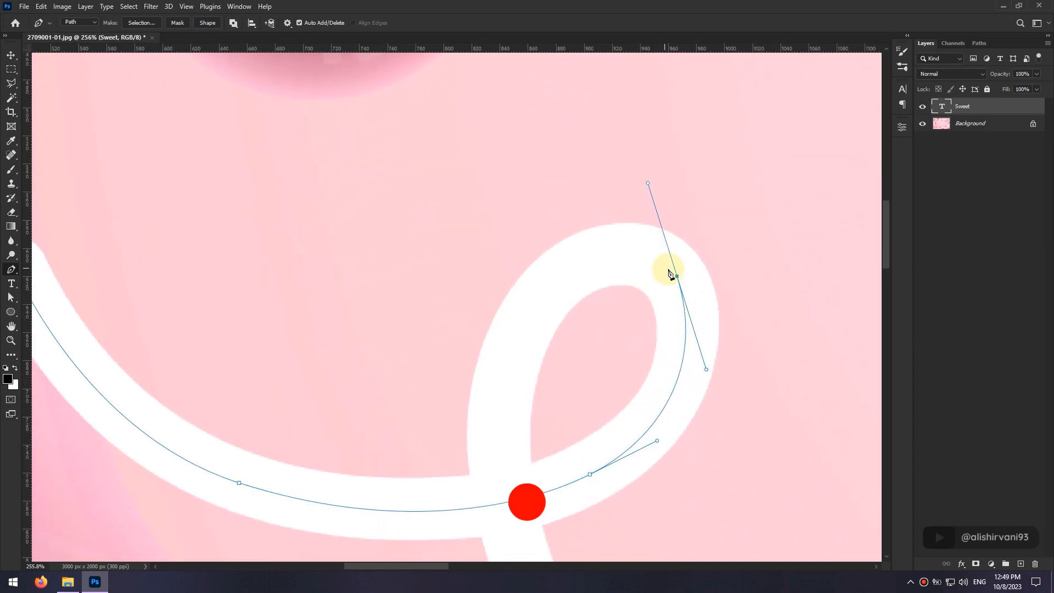
left_click(677, 276)
left_click_drag(586, 258, 518, 285)
left_click(679, 278, "ctrl")
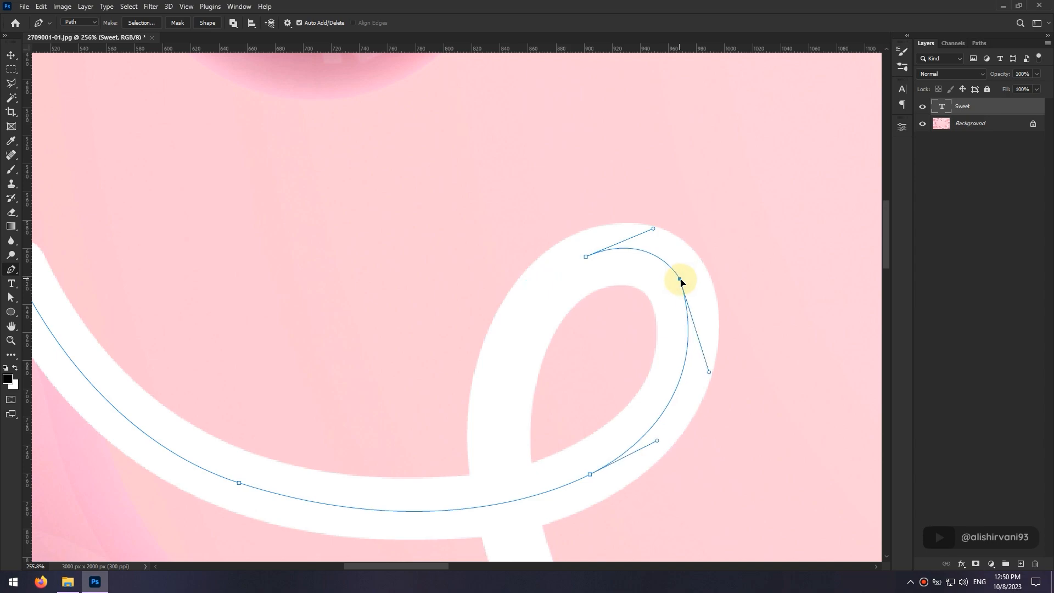
left_click_drag(636, 318, 652, 235)
left_click_drag(512, 328, 514, 374)
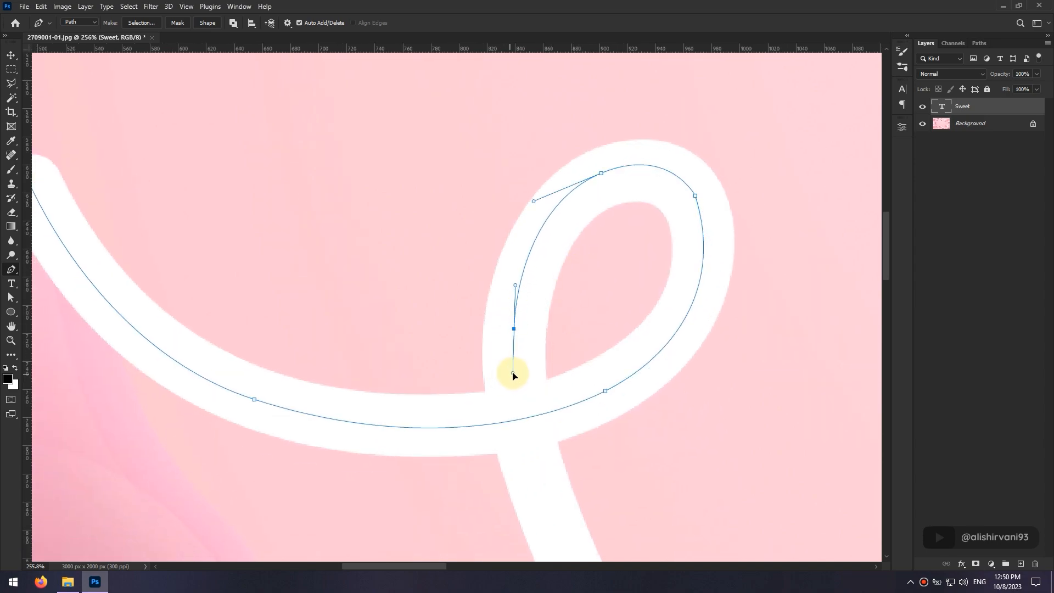
Step: Continue the Pen path down the stem of the S into its lower curve
scroll(546, 294, "down", 4)
left_click_drag(566, 338, 610, 437)
scroll(632, 434, "down", 3)
left_click_drag(662, 323, 668, 376)
scroll(668, 423, "down", 3)
left_click_drag(621, 479, 741, 340)
Step: Trace the bottom curve of the S and up its outer side with smooth anchor points
scroll(666, 287, "down", 3)
scroll(666, 288, "left", 3)
left_click_drag(454, 436, 349, 428)
scroll(348, 353, "up", 1)
scroll(348, 353, "left", 3)
left_click_drag(310, 249, 323, 423)
Step: Trace the lower curl of the S over its top and extend the path just past the stroke's end
scroll(329, 372, "up", 4)
left_click_drag(485, 193, 566, 158)
left_click_drag(711, 224, 753, 290)
left_click_drag(761, 363, 746, 254)
left_click_drag(735, 333, 723, 397)
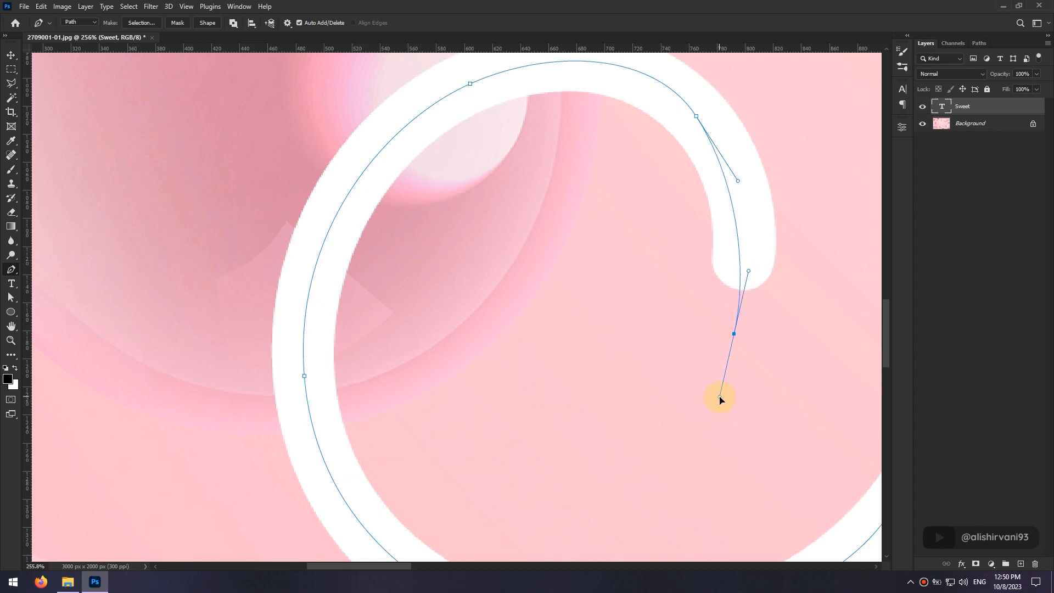
Step: Hide the Sweet text layer, draw an extra round loop inside the S's lower curl, and smooth its anchors
scroll(736, 391, "down", 5)
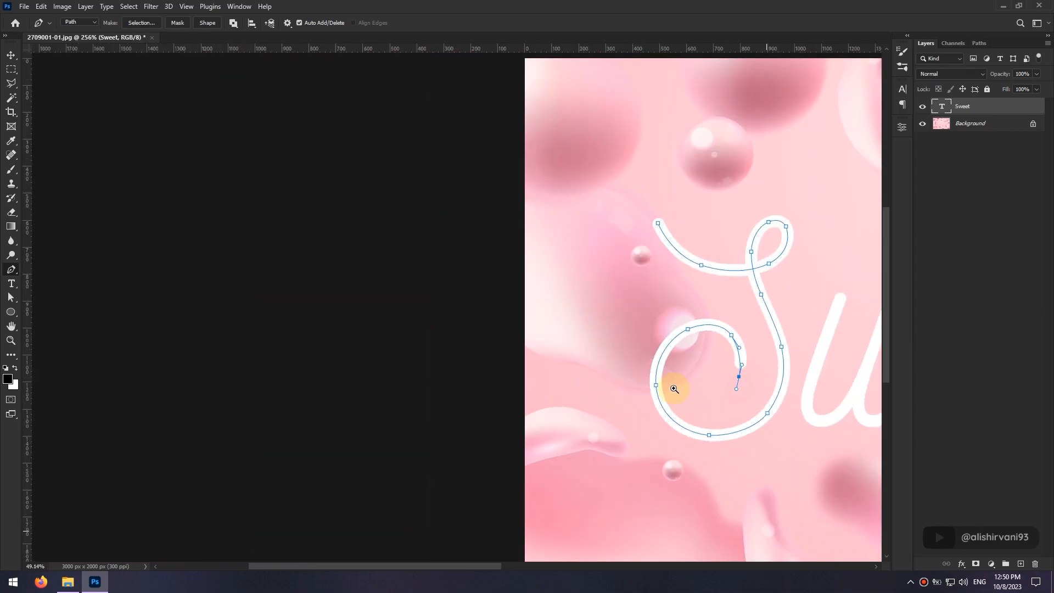
scroll(670, 383, "up", 4)
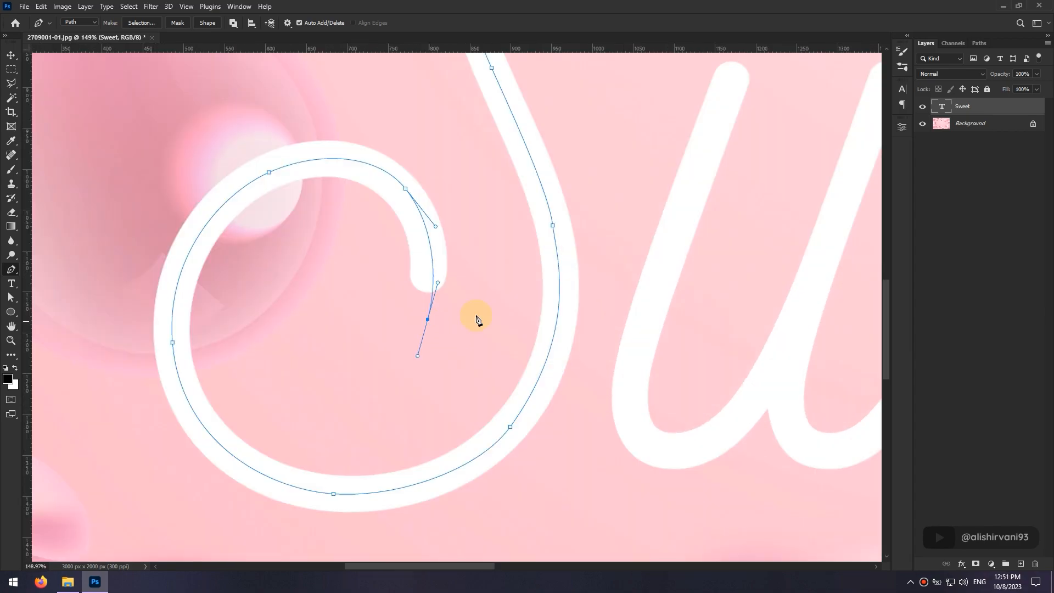
left_click(923, 107)
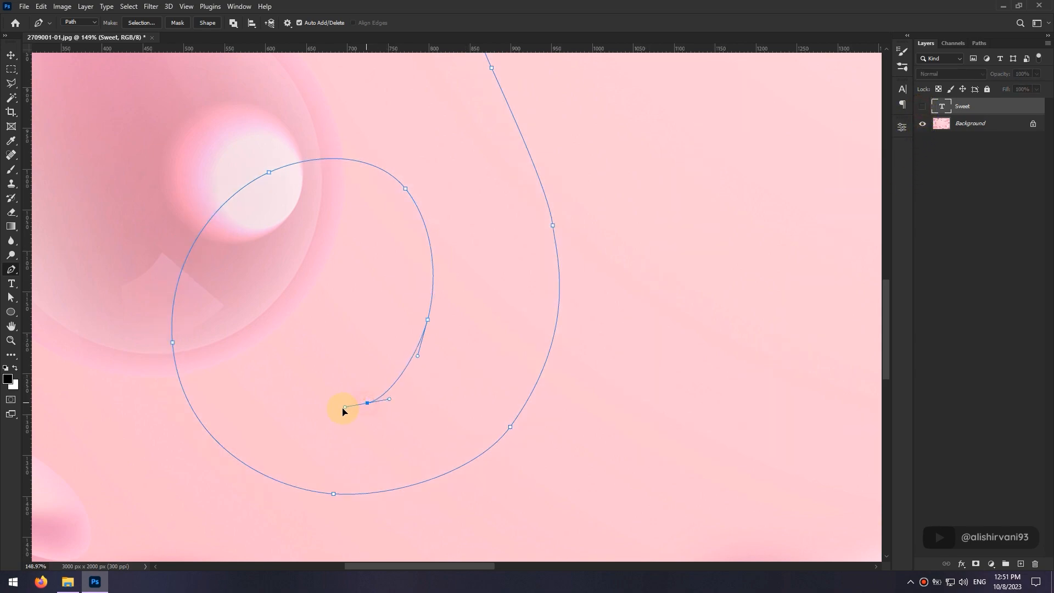
left_click_drag(428, 321, 446, 323)
left_click_drag(270, 362, 261, 328)
left_click(481, 331)
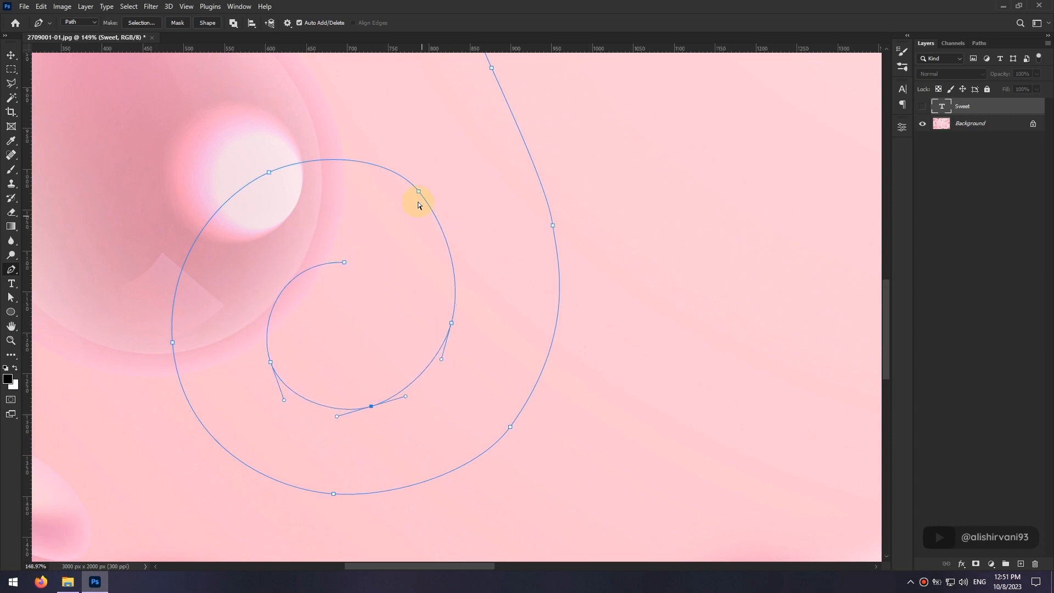
left_click_drag(384, 370, 337, 414)
Step: Extend the inner loop's path in a wave across the S to the first stroke of the w, with the text layer visible
left_click(922, 107)
left_click(611, 306)
scroll(341, 346, "up", 2)
scroll(341, 346, "right", 2)
left_click_drag(559, 339, 611, 190)
left_click(235, 346)
scroll(424, 289, "down", 3)
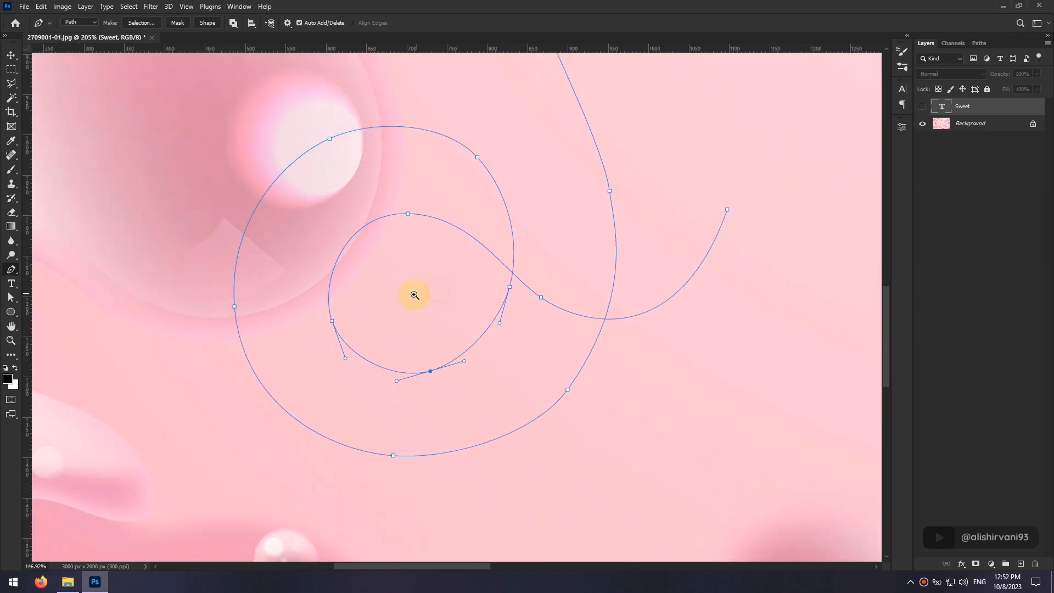
left_click(923, 106)
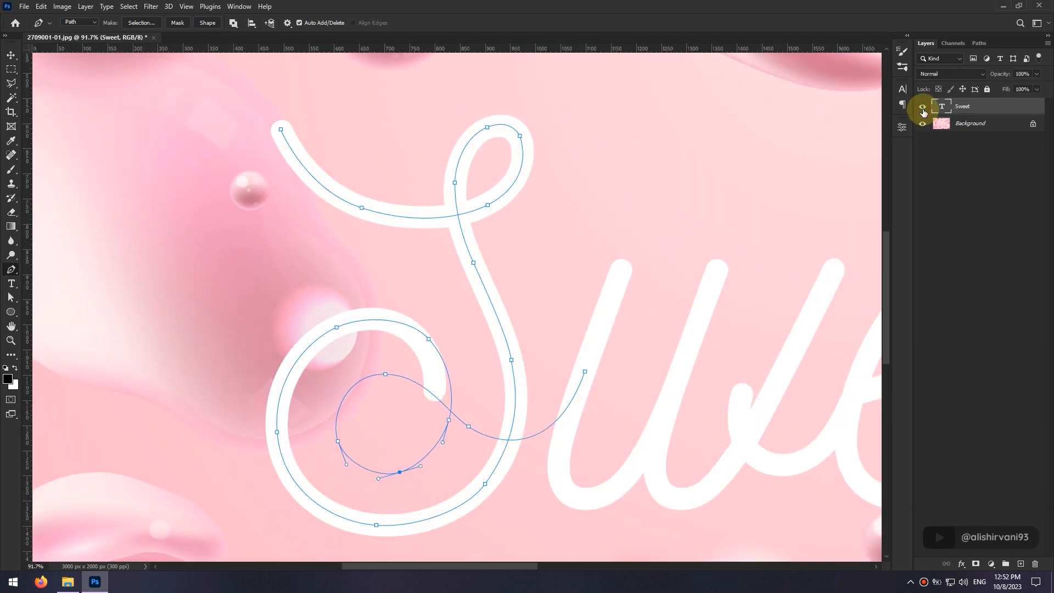
Step: Save the work path under the name S
left_click(979, 44)
double_click(943, 59)
type("S")
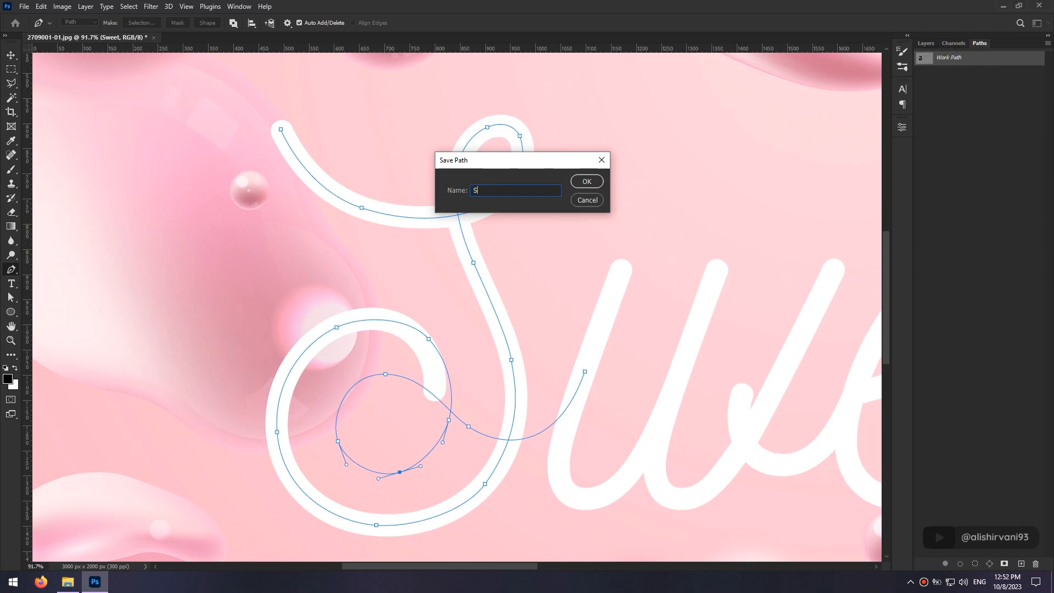
left_click(583, 181)
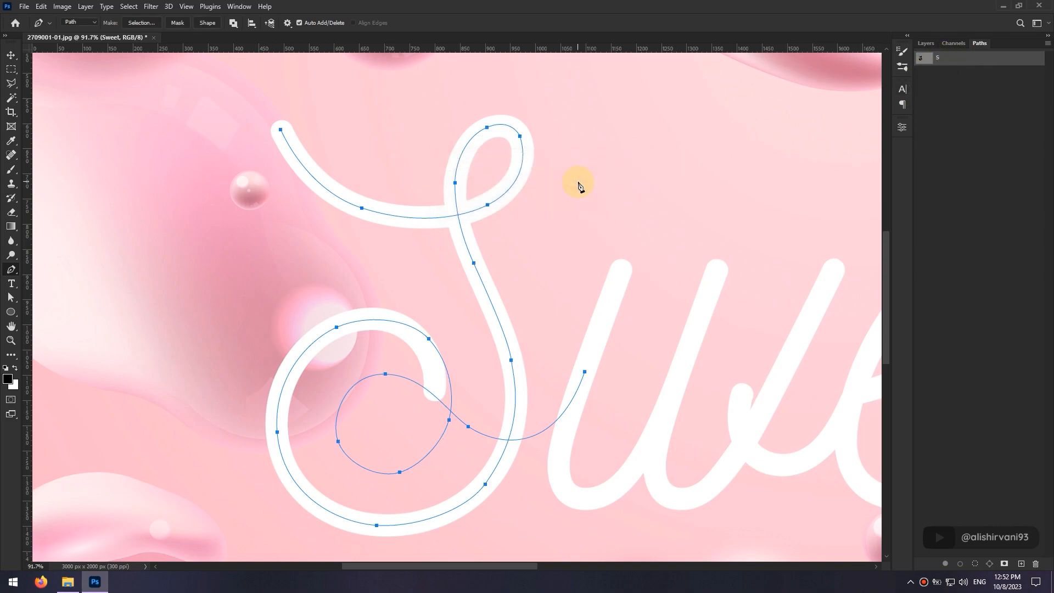
Step: Create a new path and trace the first downstroke of the w into its lower bend
left_click(1021, 564)
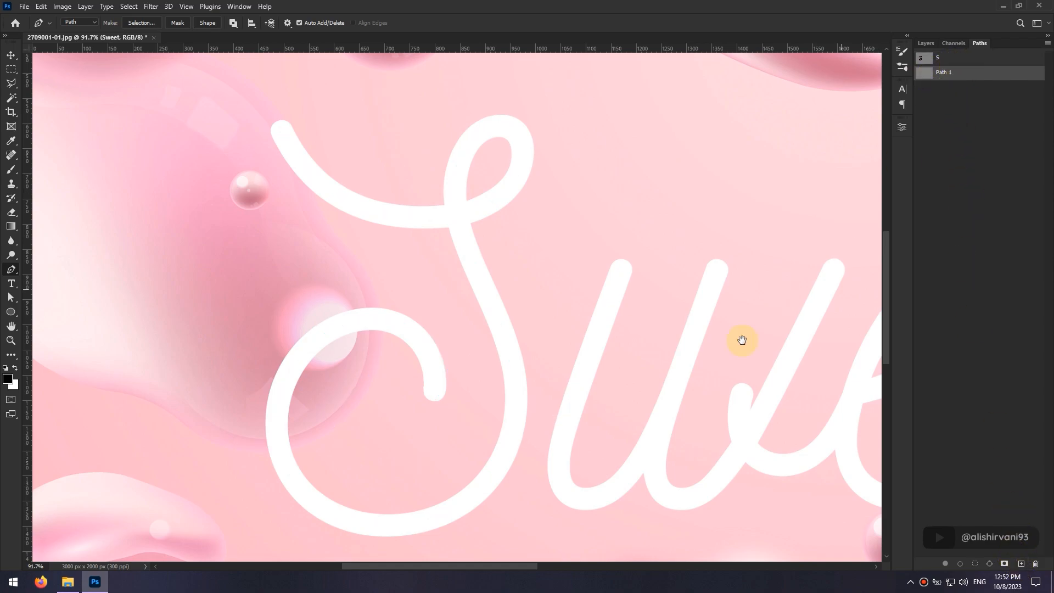
left_click_drag(741, 337, 517, 278)
left_click_drag(446, 323, 476, 310)
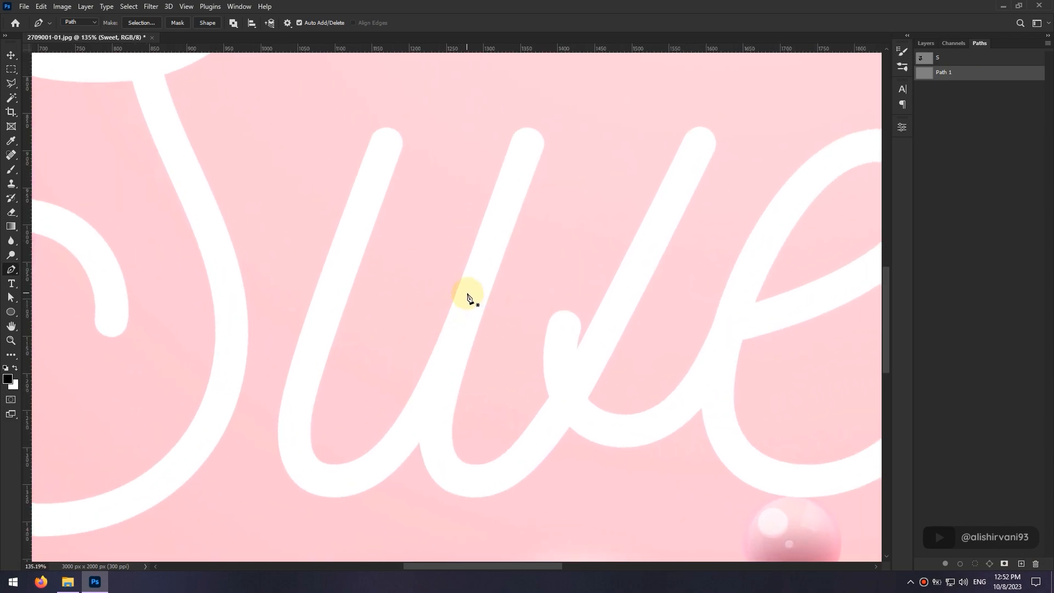
left_click(388, 144)
left_click(308, 348)
scroll(308, 348, "down", 5)
left_click_drag(300, 357, 332, 381)
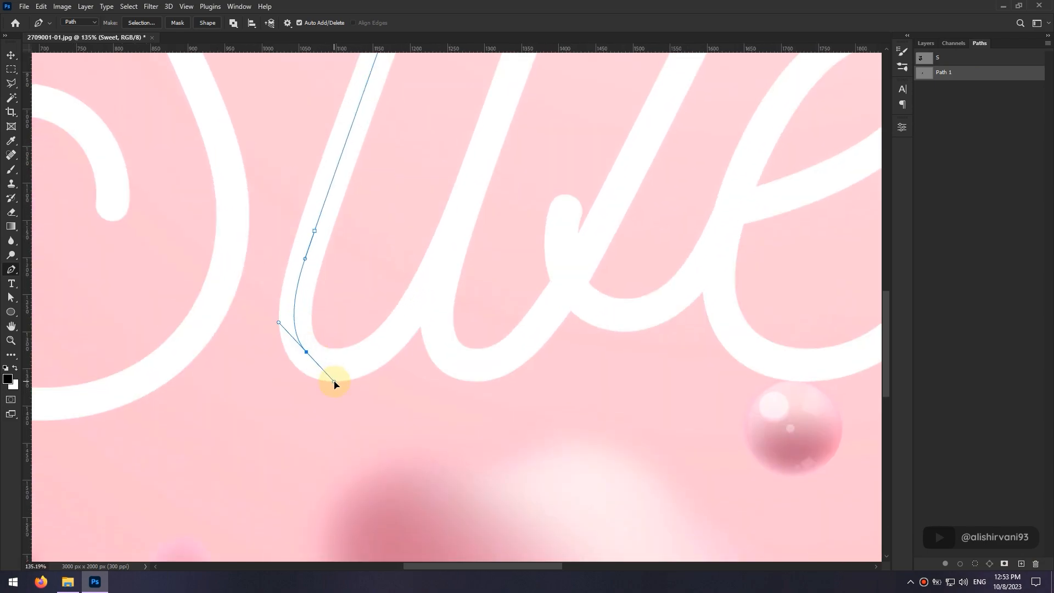
Step: Trace up the middle stroke of the w, loop over its top, and bring the path back down
left_click_drag(419, 302, 448, 243)
left_click_drag(472, 213, 452, 345)
left_click_drag(495, 159, 499, 169)
left_click(488, 211)
mouse_move(418, 479)
left_mouse_down()
mouse_move(445, 566)
mouse_move(442, 539)
left_mouse_up()
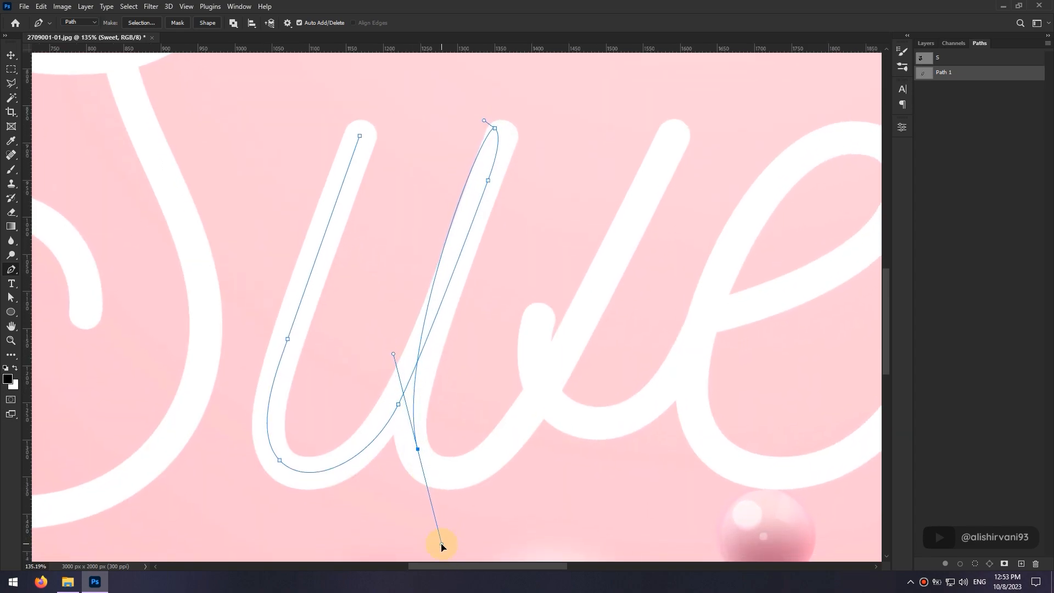
Step: Reshape the descending curve of the w's middle loop and trace the base of its second bowl
left_click_drag(445, 480, 431, 385)
left_click_drag(416, 308, 439, 419)
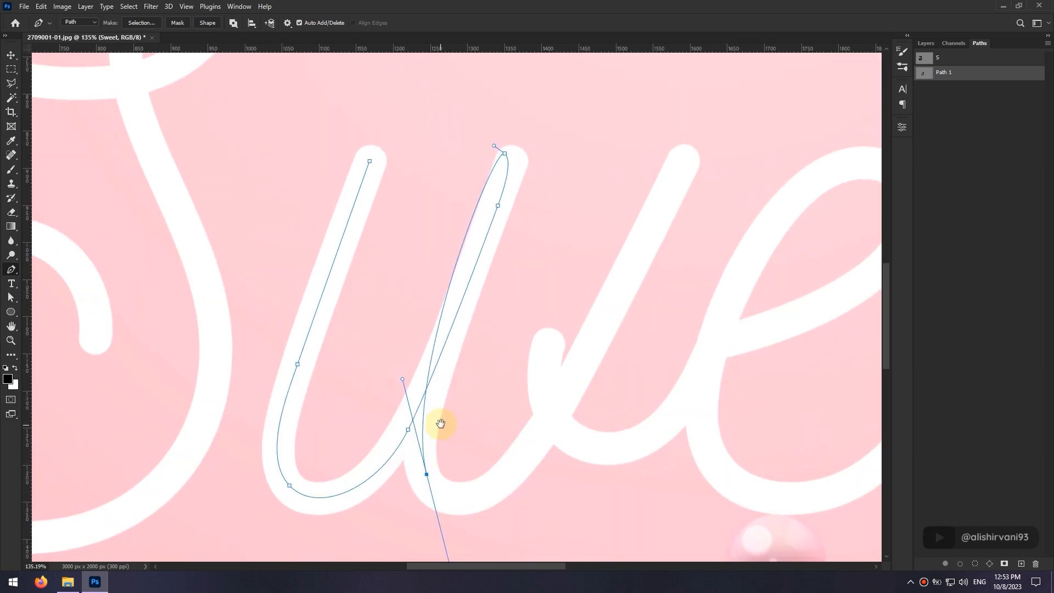
left_click_drag(403, 379, 394, 318)
left_click_drag(399, 485, 437, 490)
Step: Trace up the last stroke of the w, loop over its top, and bring the path down into its small lower curve
left_click(603, 187)
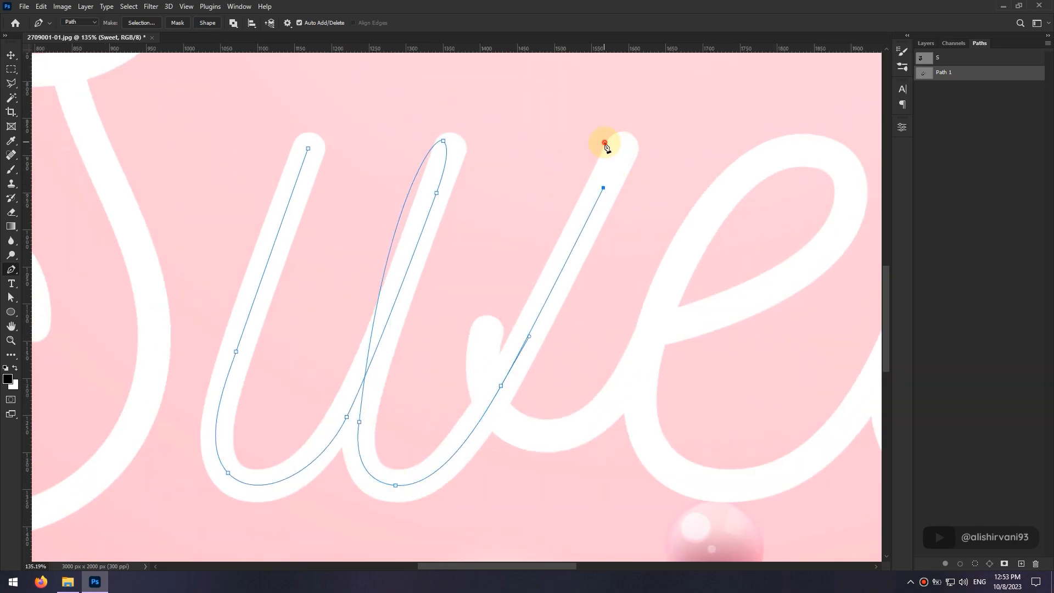
left_click_drag(537, 250, 501, 329)
left_click_drag(530, 434, 563, 440)
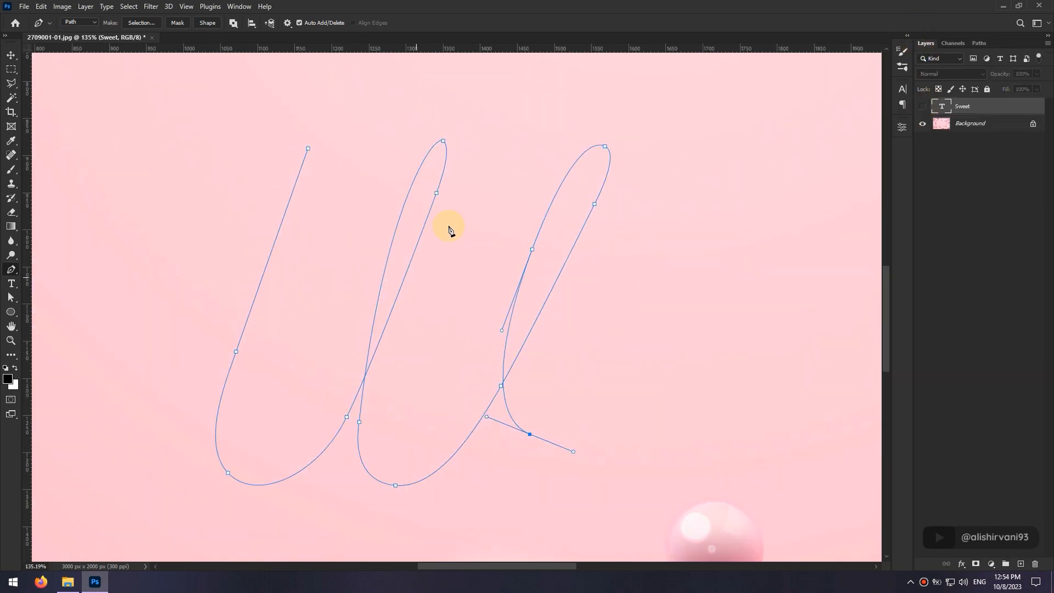
Step: Reshape the w's last loop and extend the path along the connecting stroke up to the first e
left_click(590, 142)
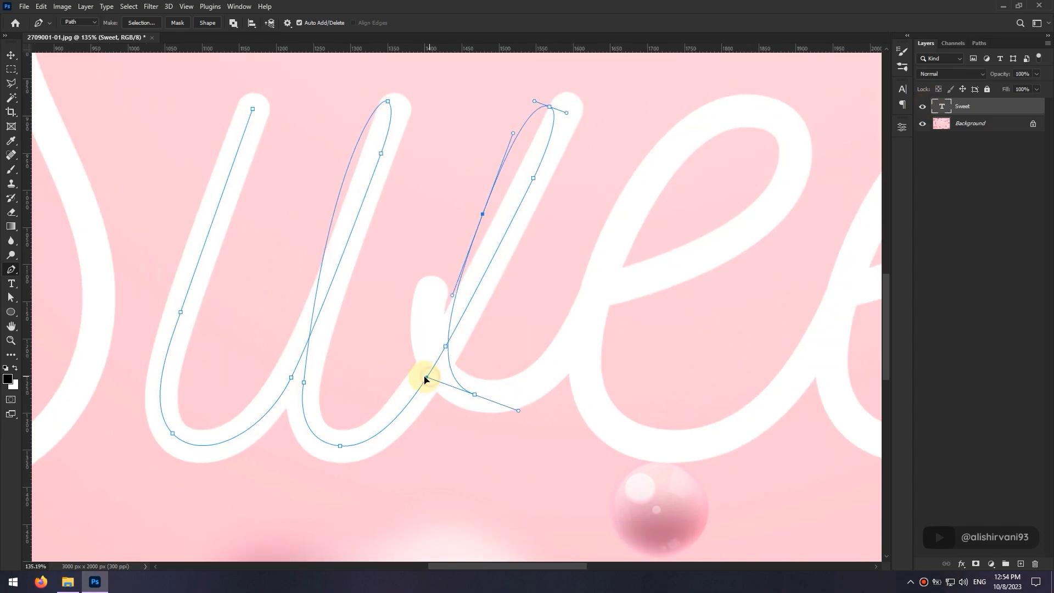
left_click(580, 334)
left_click_drag(598, 306, 600, 299)
left_click(524, 171, "ctrl")
scroll(529, 255, "down", 2)
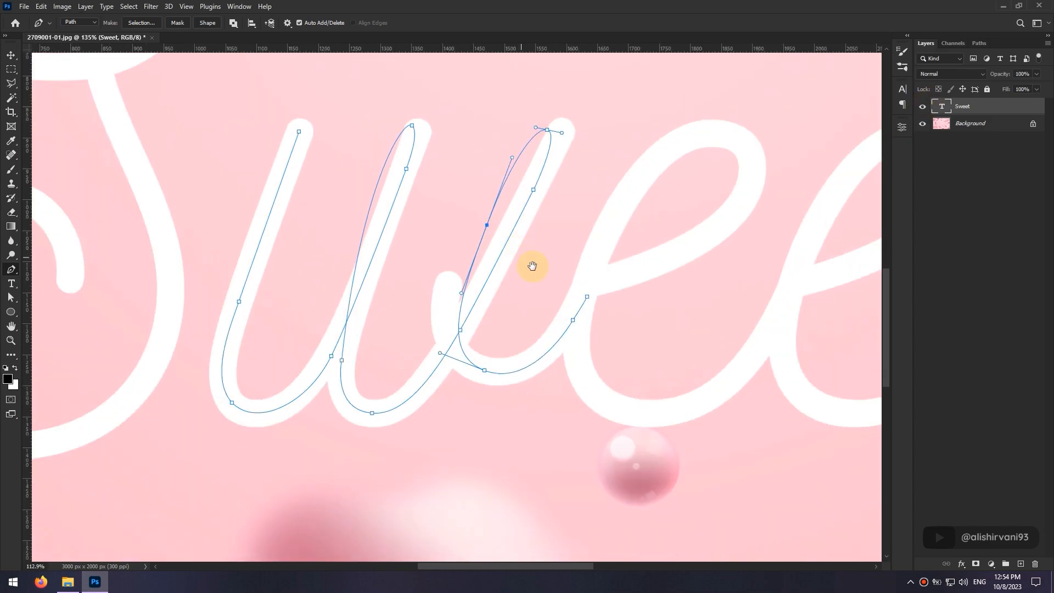
Step: Rename the w's path as w
left_click(980, 43)
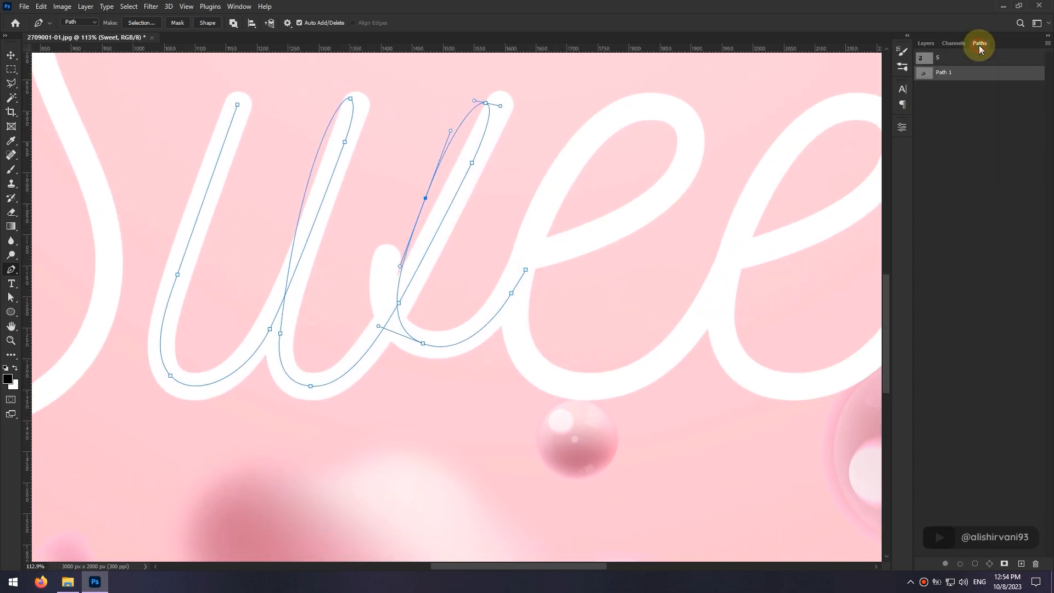
type("w")
key("Return")
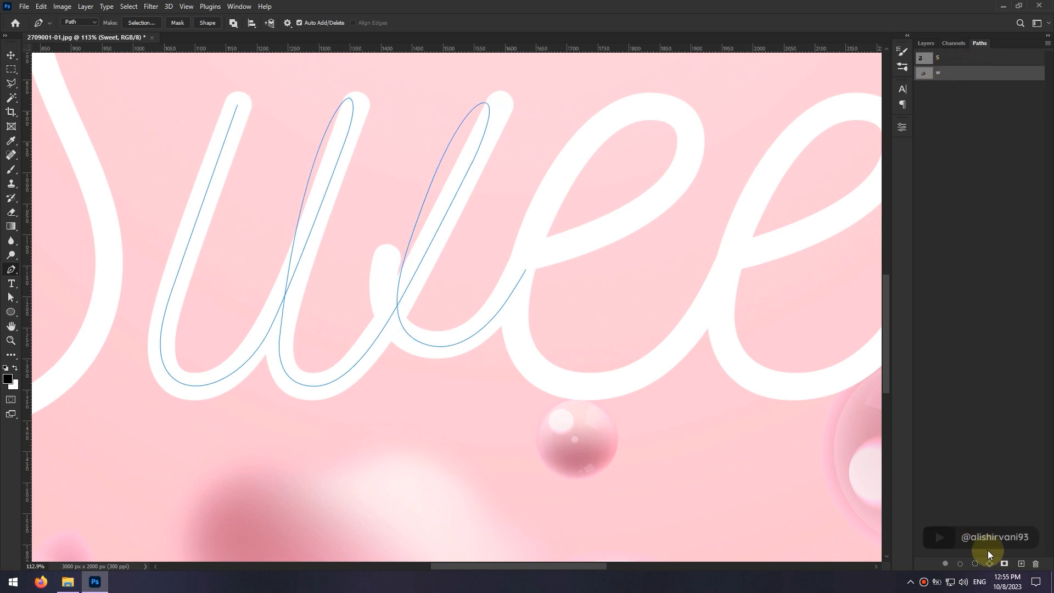
Step: Create a new path and trace the first e from its crossbar around the upper bowl
left_click(1020, 566)
left_click_drag(612, 288, 469, 337)
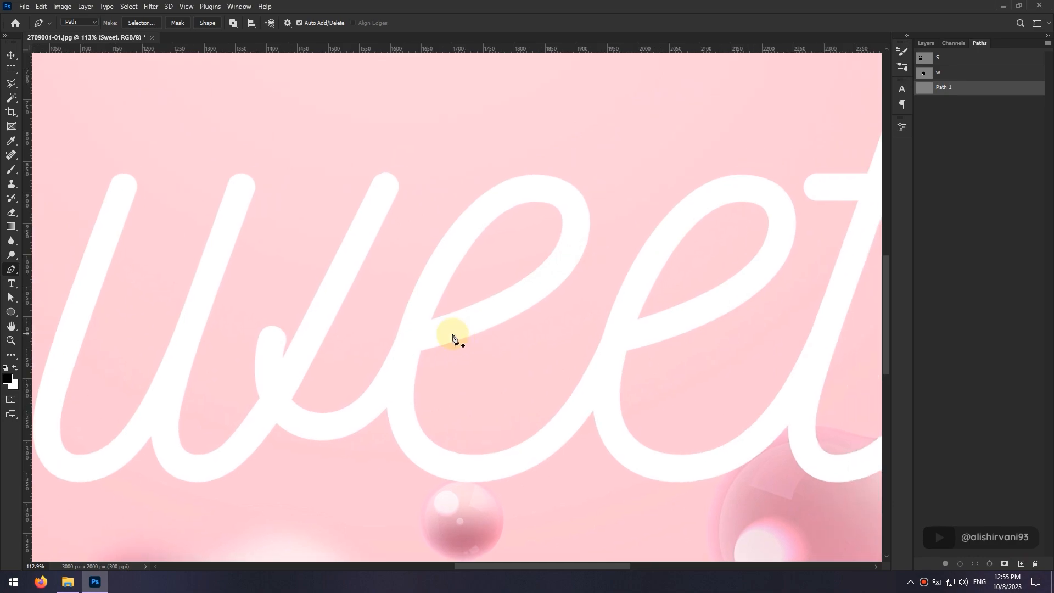
left_click(411, 343)
left_click_drag(572, 244, 584, 235)
left_click_drag(554, 192, 530, 188)
left_click_drag(455, 246, 464, 230)
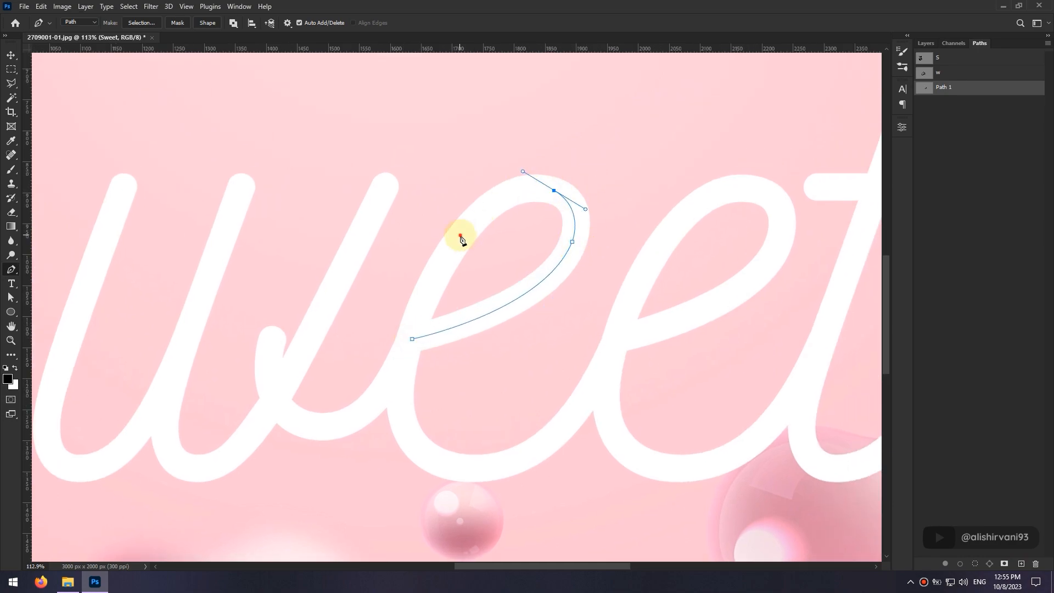
Step: Trace down the first e's back and around its rounded base
scroll(433, 296, "down", 3)
left_click_drag(394, 327, 392, 405)
scroll(364, 248, "down", 3)
left_click_drag(461, 389, 394, 382)
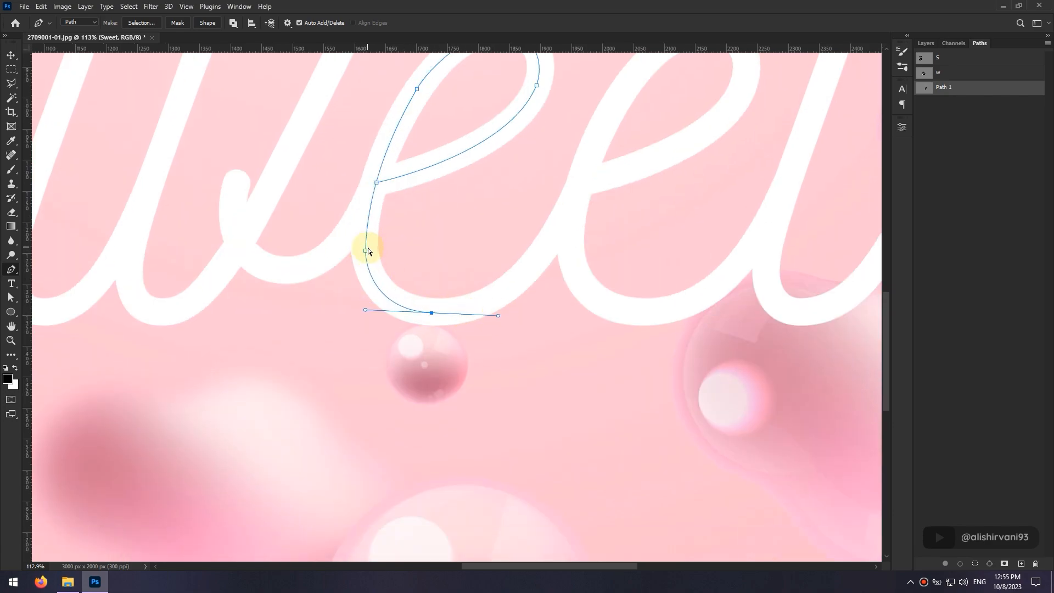
Step: Refine the first e's back curve and starting anchor, and name the path e
left_click(369, 175)
scroll(588, 156, "up", 2)
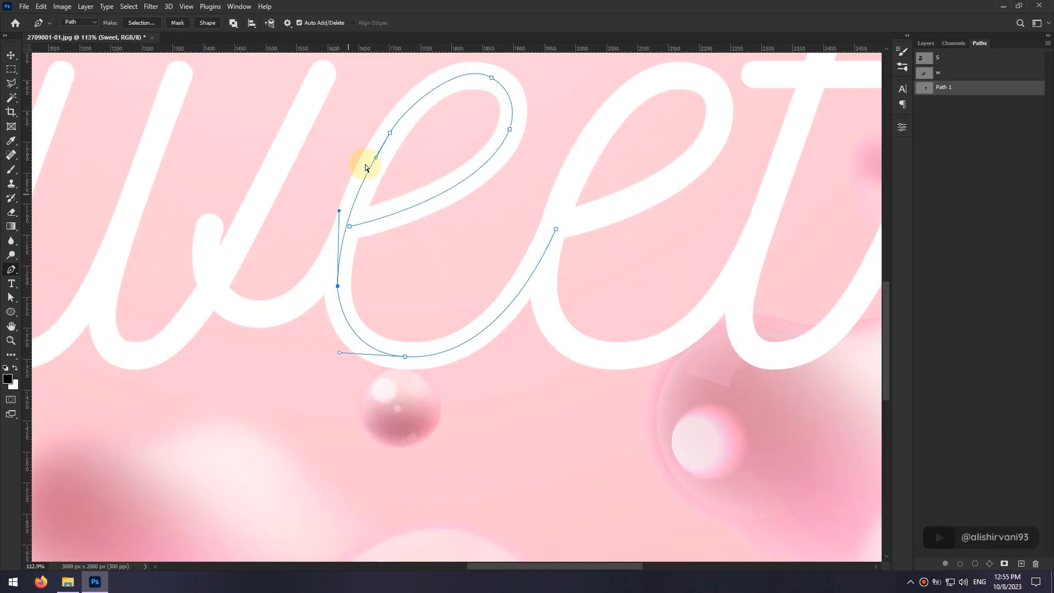
scroll(549, 220, "right", 4)
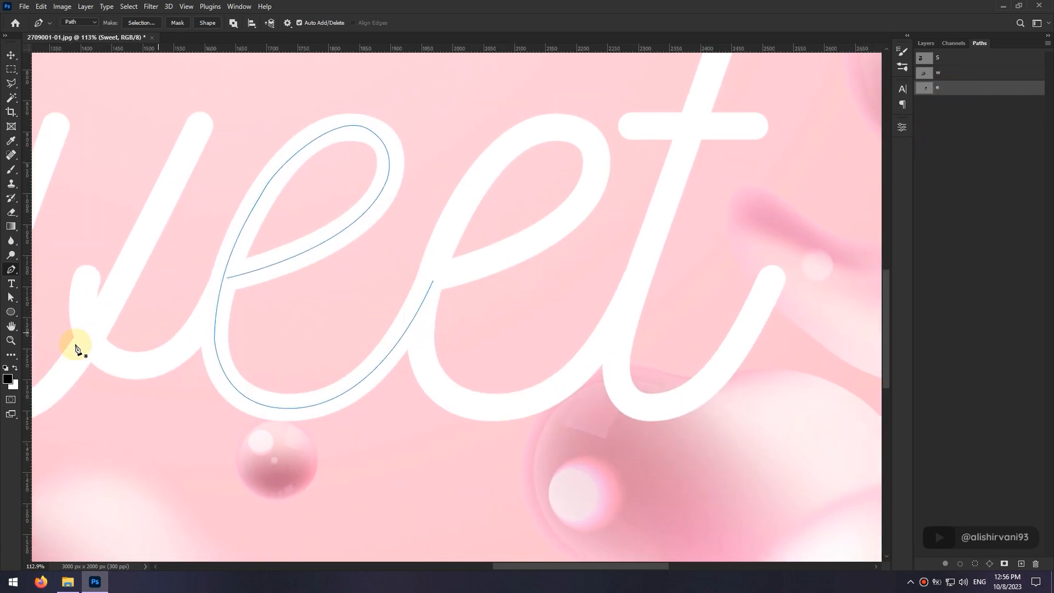
left_click(222, 279, "ctrl")
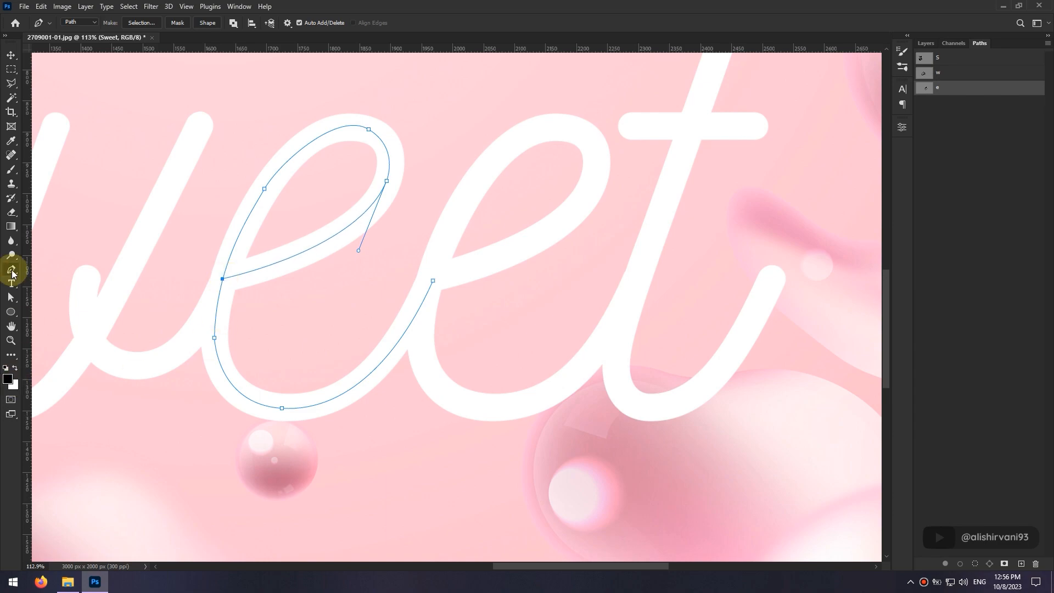
Step: Copy the e path into a new path named e2 and move it about 335 px across onto the second e
left_click_drag(11, 297, 43, 300)
left_click(214, 317)
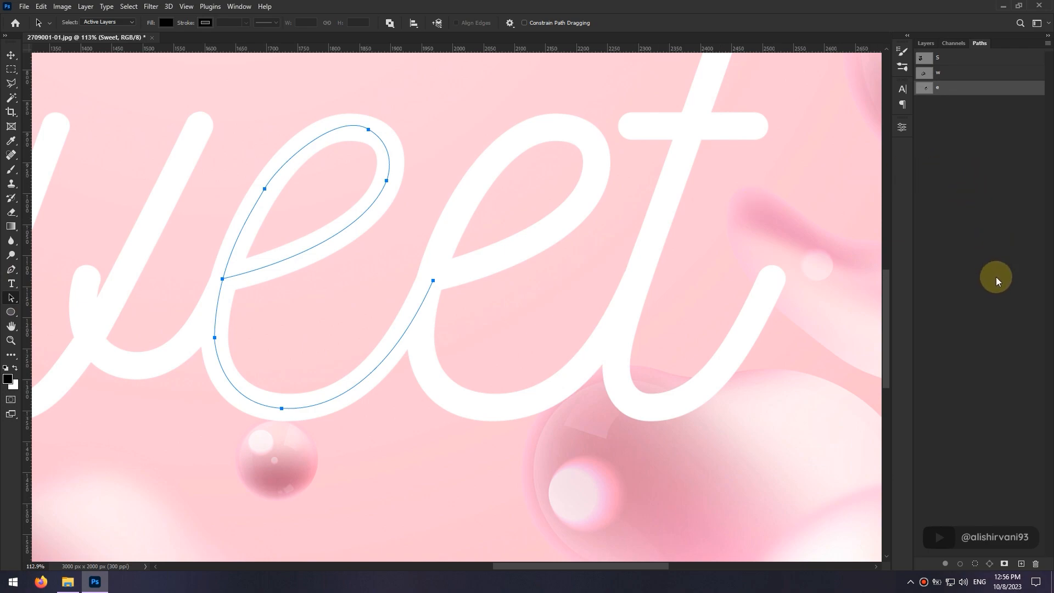
left_click(1020, 564)
key("ctrl+v")
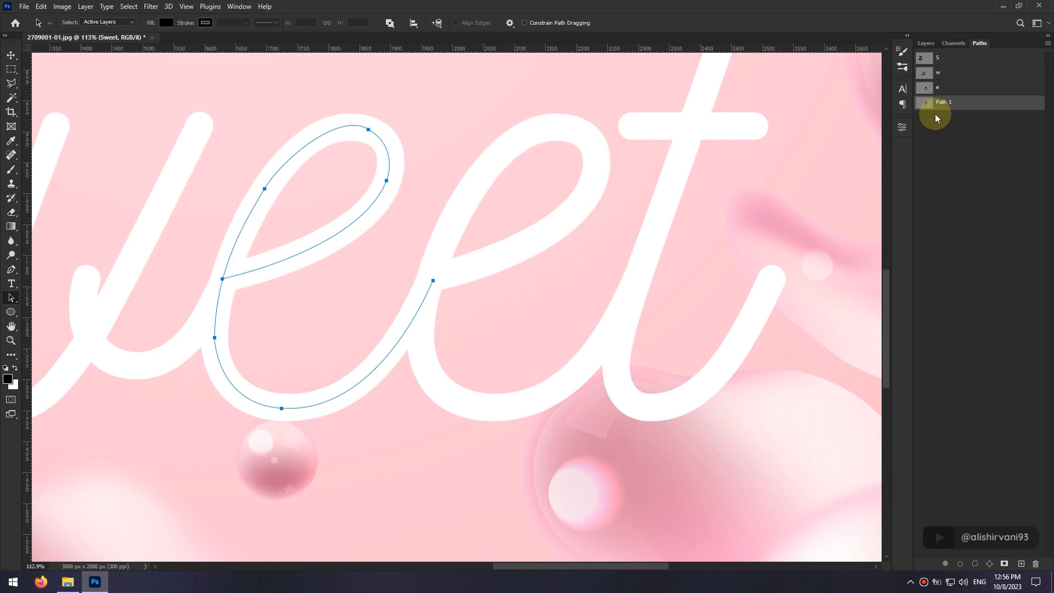
left_click_drag(229, 270, 437, 274)
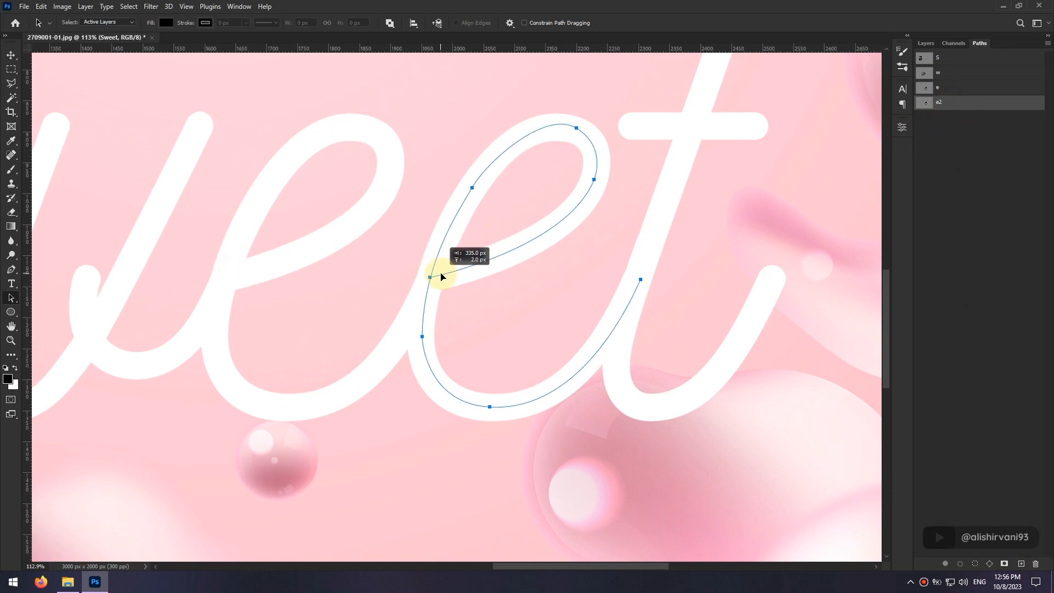
Step: Trace the t's stem, lower bend and rising tail on a new path named t1
scroll(659, 307, "right", 5)
key("p")
left_click(552, 91)
left_click(458, 358)
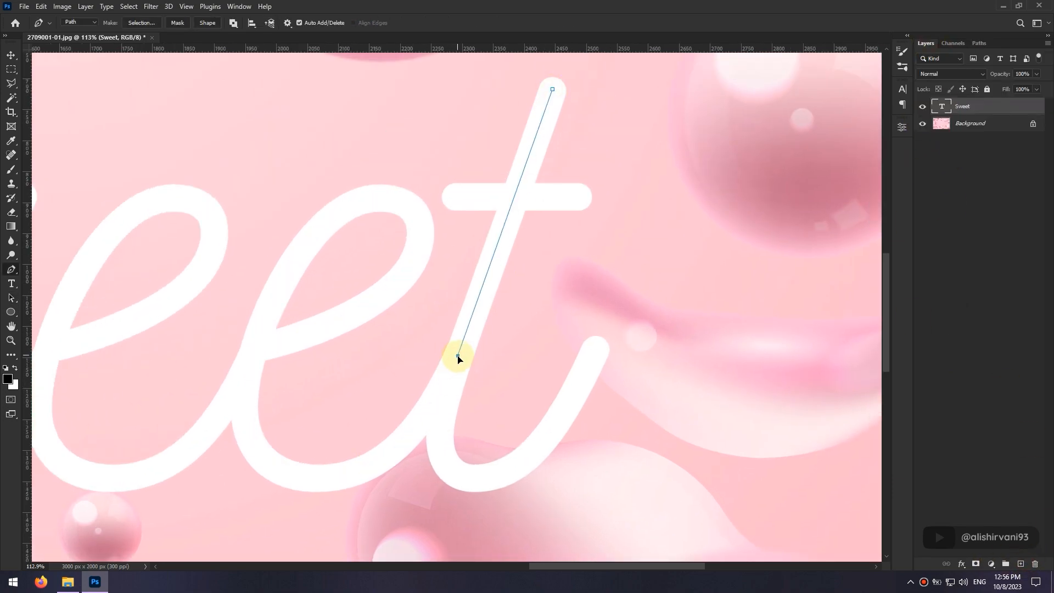
left_click_drag(459, 373, 427, 249)
left_click_drag(412, 332, 426, 359)
left_click_drag(471, 349, 486, 343)
left_click_drag(562, 226, 601, 129)
scroll(563, 246, "down", 1)
left_click(979, 43)
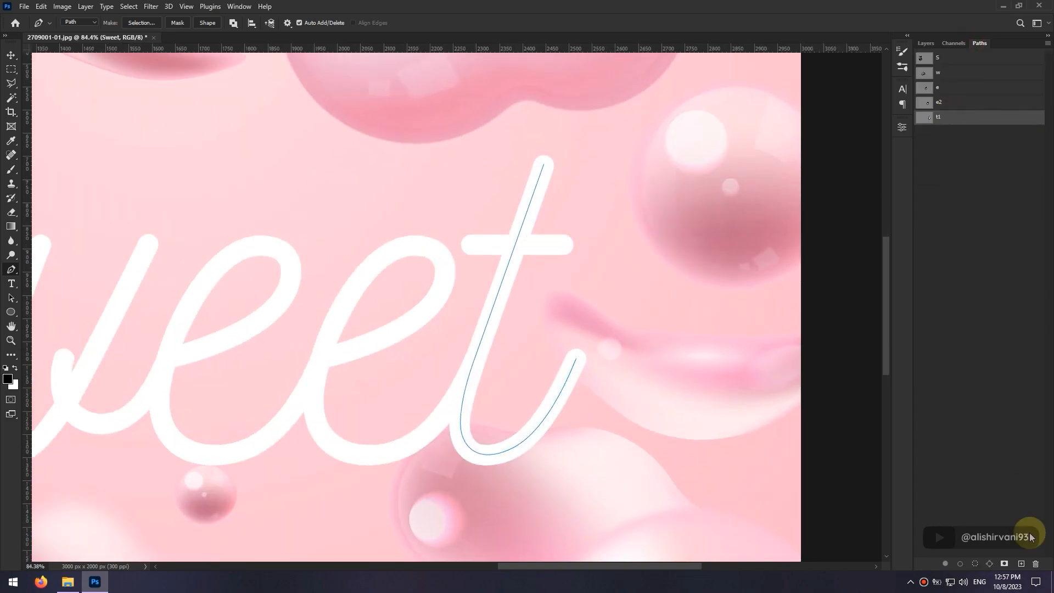
Step: Create another path and draw a straight horizontal line across the t as its crossbar
left_click(1031, 487)
scroll(435, 242, "up", 3)
left_click(435, 242)
left_click(676, 242, "shift")
key("ctrl+0")
Step: Add a new layer and draw a small black circle over the starting end of the S
left_click(927, 44)
key("ctrl+shift+alt+n")
scroll(336, 287, "up", 5)
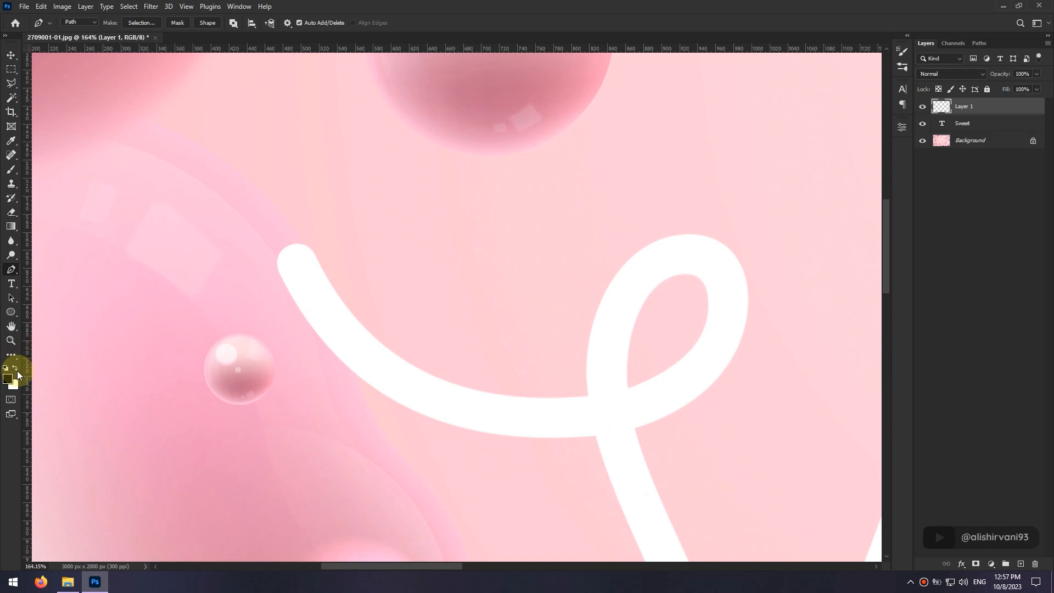
left_click(10, 311)
mouse_move(279, 257)
left_mouse_down()
mouse_move(311, 301)
mouse_move(328, 289)
left_mouse_up()
Step: Set the circle's size to 60 px and move it onto clear background beyond the S's upper loop
left_click(786, 165)
type("60")
key("Return")
key("v")
left_click_drag(357, 275, 877, 186)
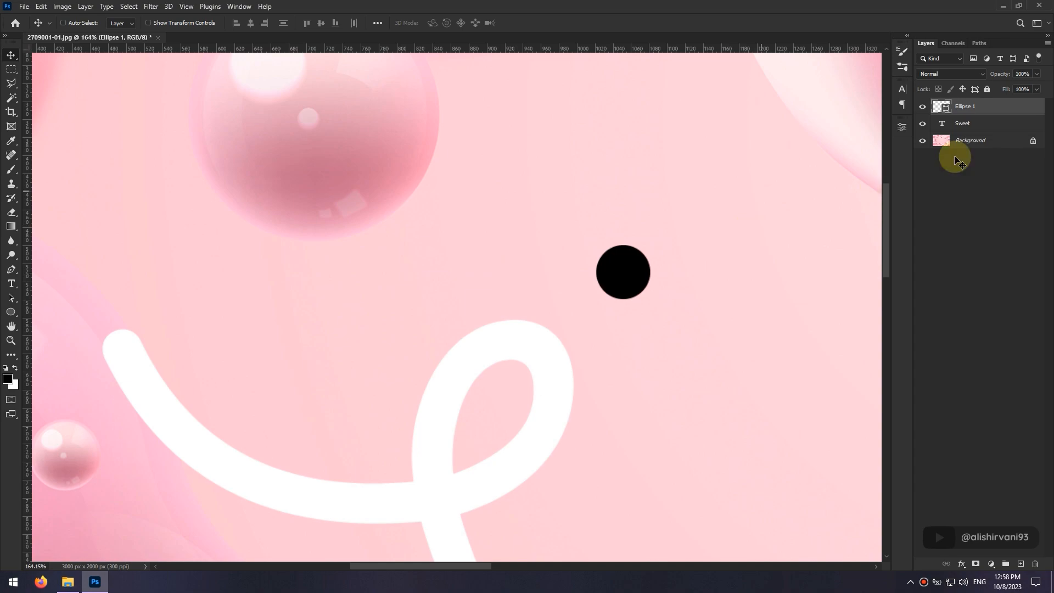
Step: Add a Gradient Overlay with the Radial style to the circle's layer
double_click(1012, 108)
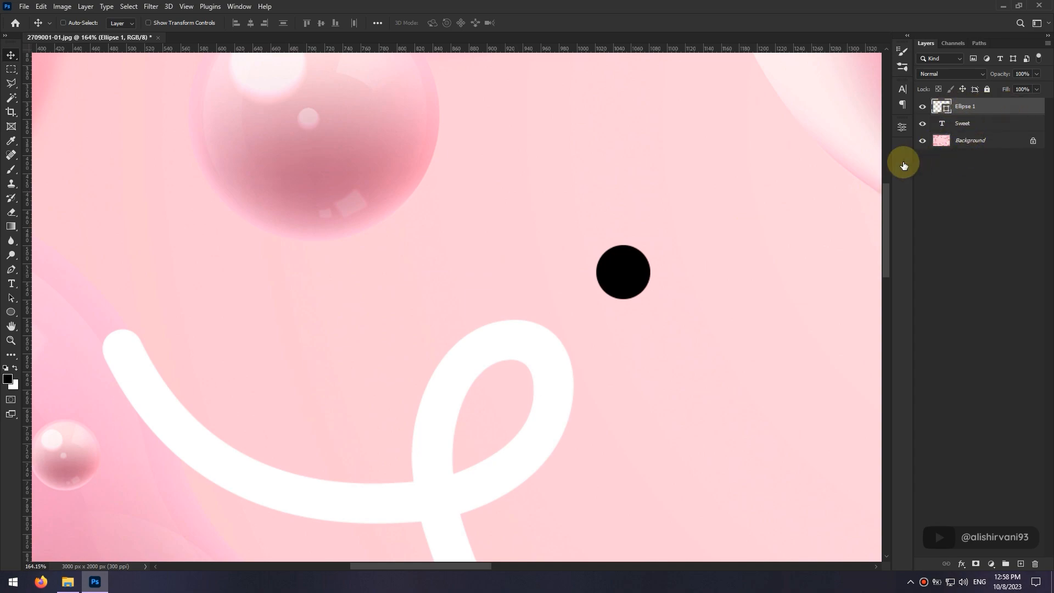
left_click_drag(717, 210, 804, 206)
left_click_drag(511, 247, 209, 245)
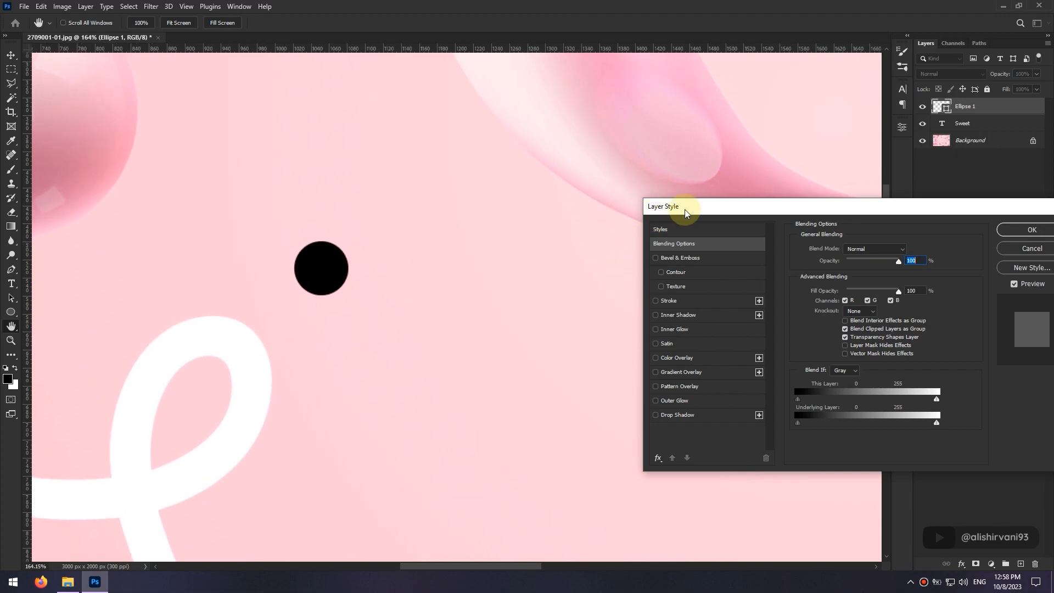
left_click_drag(722, 207, 514, 202)
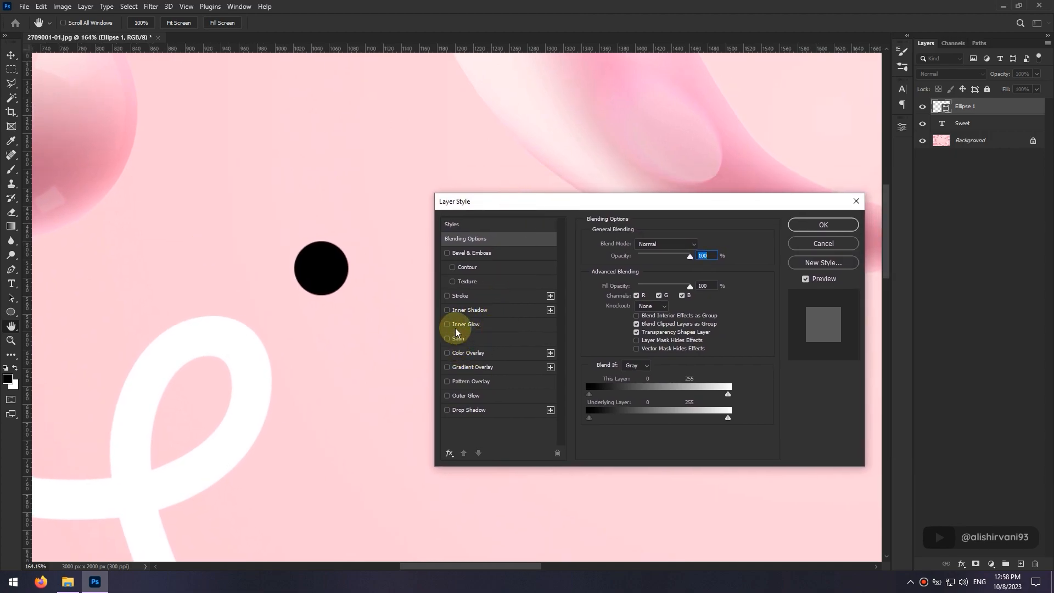
left_click(461, 369)
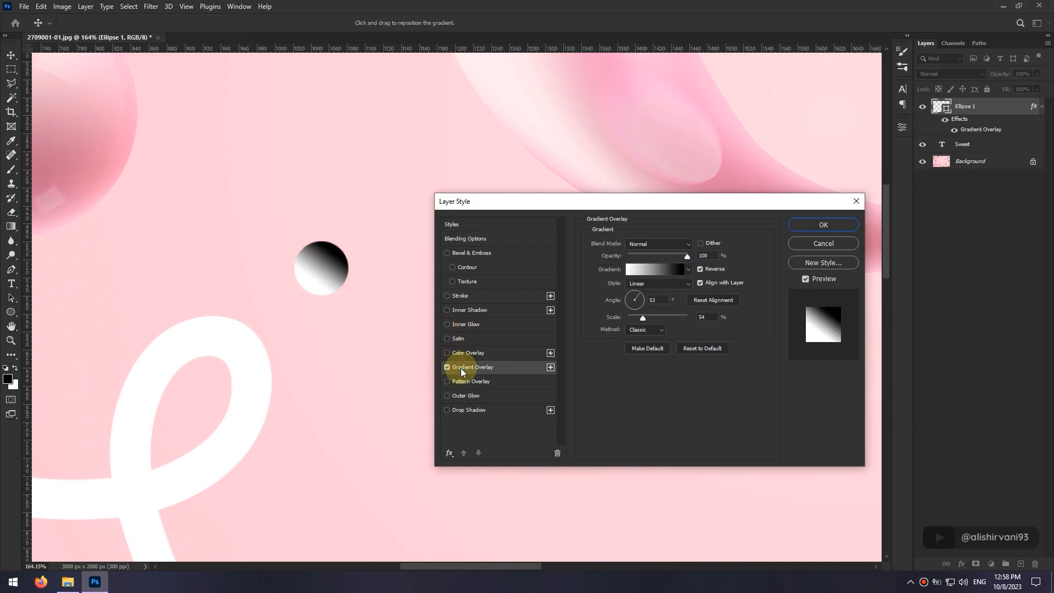
left_click(683, 283)
left_click(666, 298)
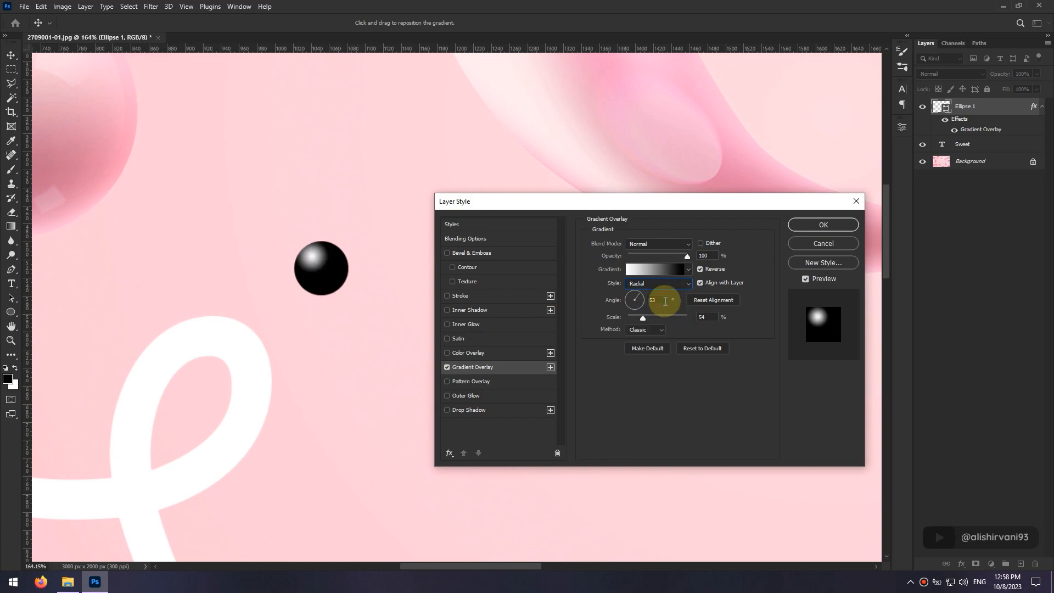
left_click_drag(322, 272, 324, 273)
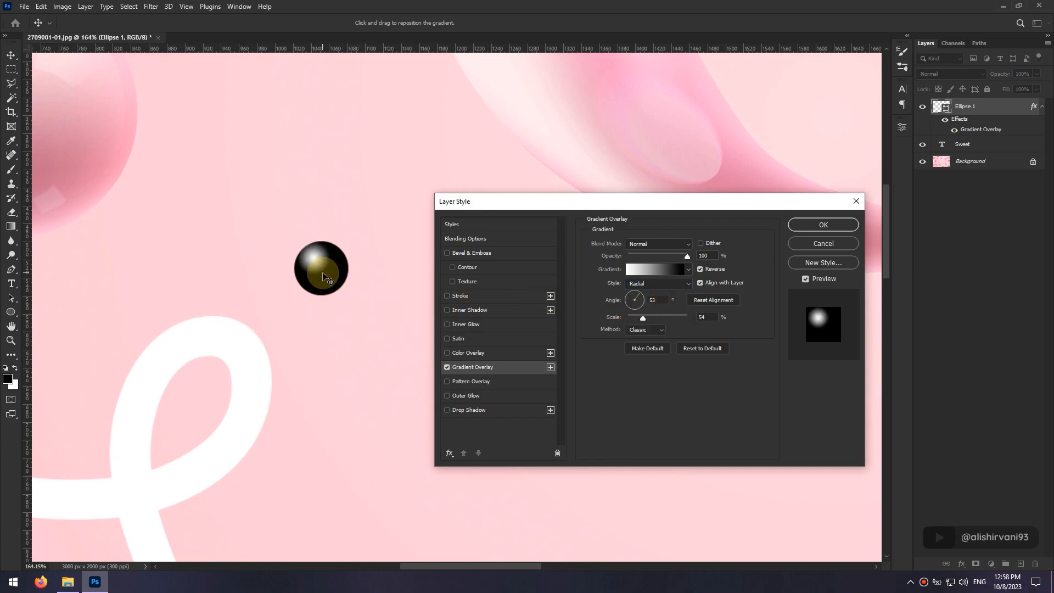
left_click(527, 291)
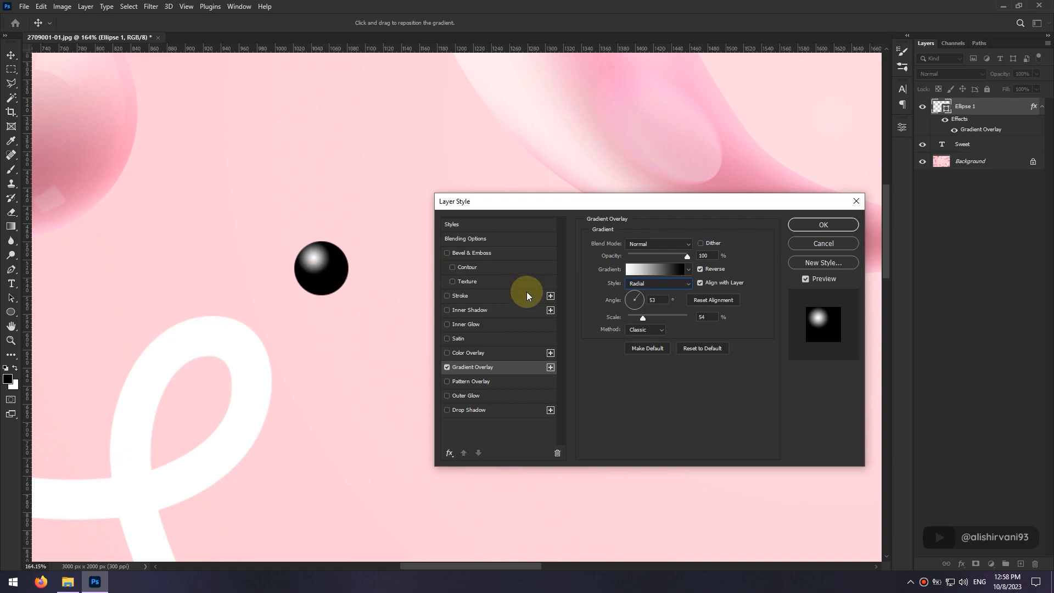
Step: Edit the overlay's gradient and recolor its white end stop to light pink, #ffa2b6
left_click(687, 270)
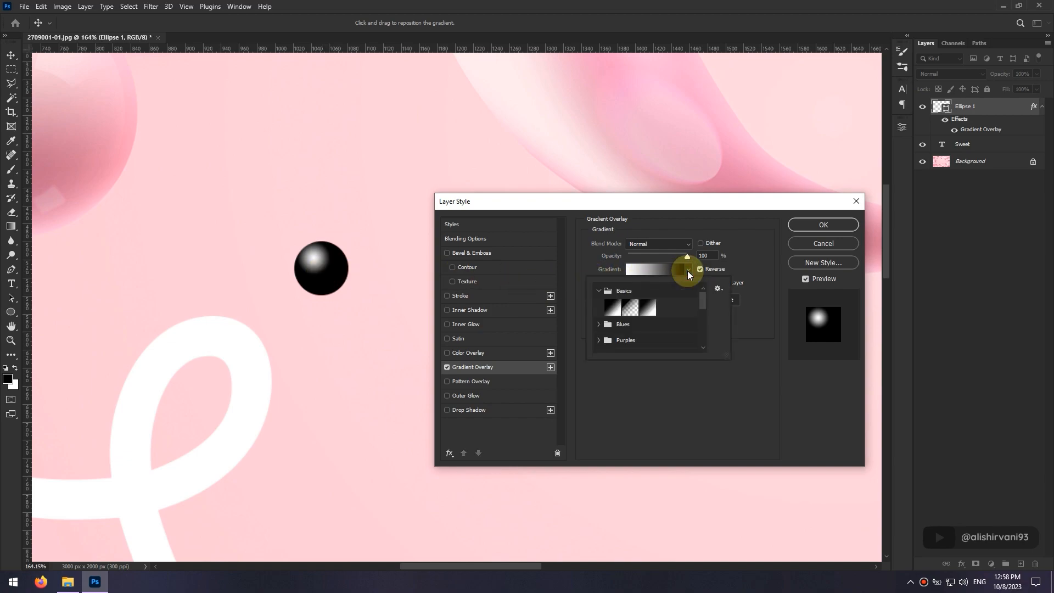
left_click(688, 270)
left_click(667, 270)
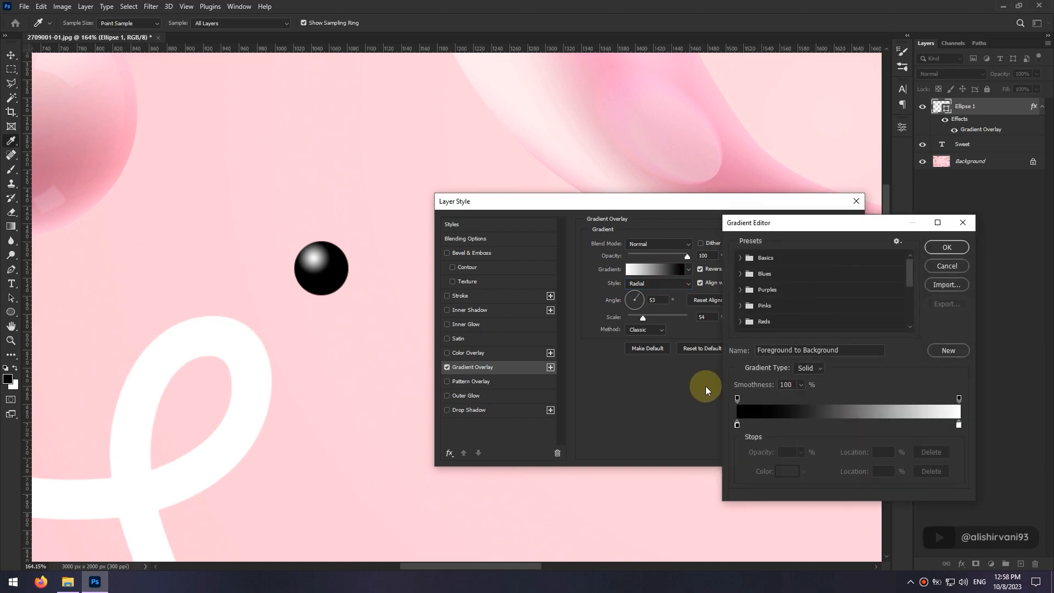
double_click(960, 424)
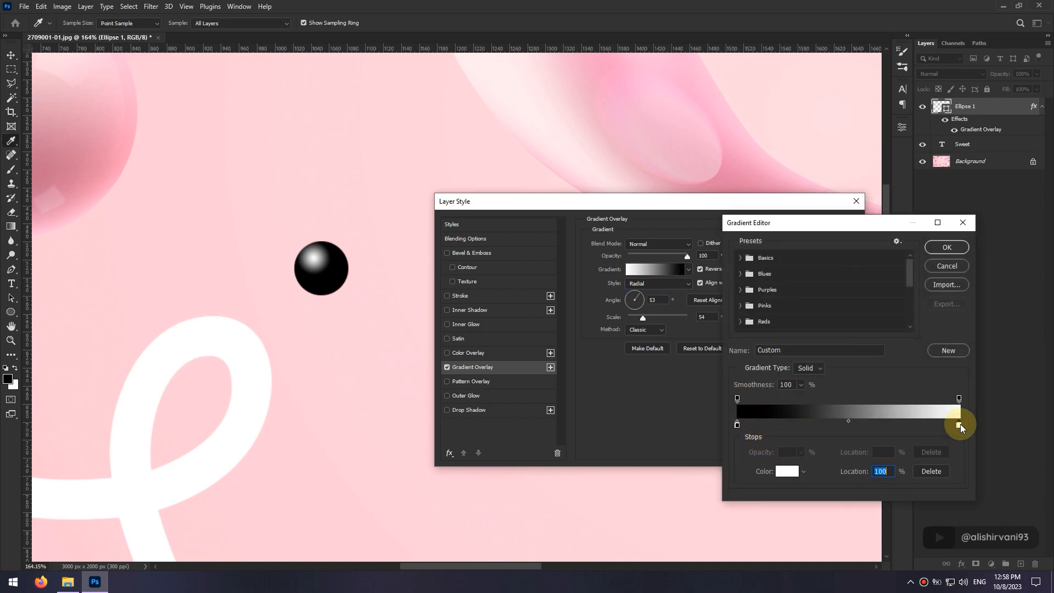
left_click(698, 268)
left_click_drag(698, 267, 716, 242)
left_click(814, 256)
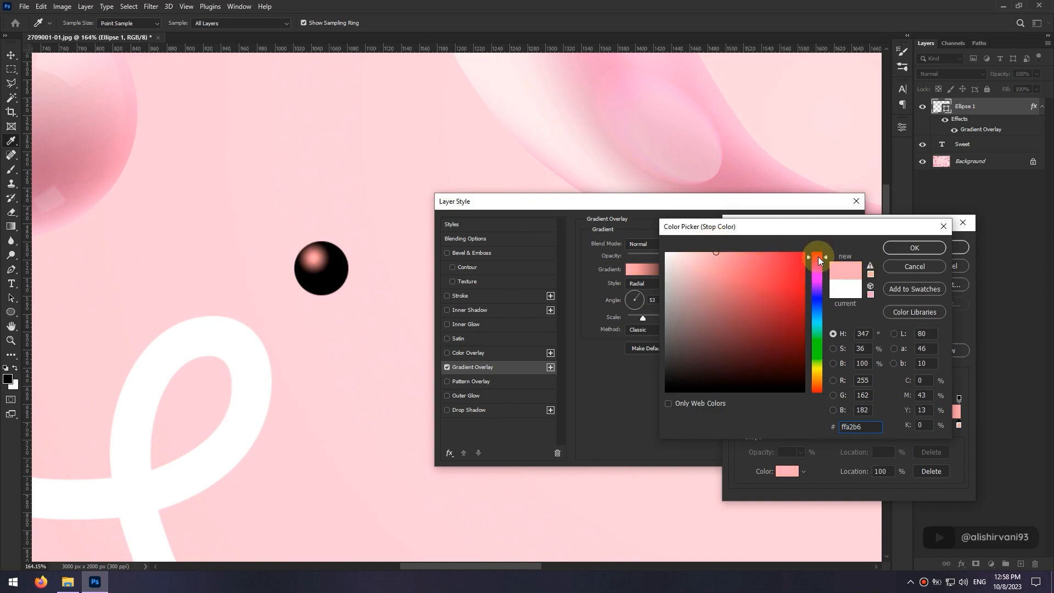
left_click(915, 247)
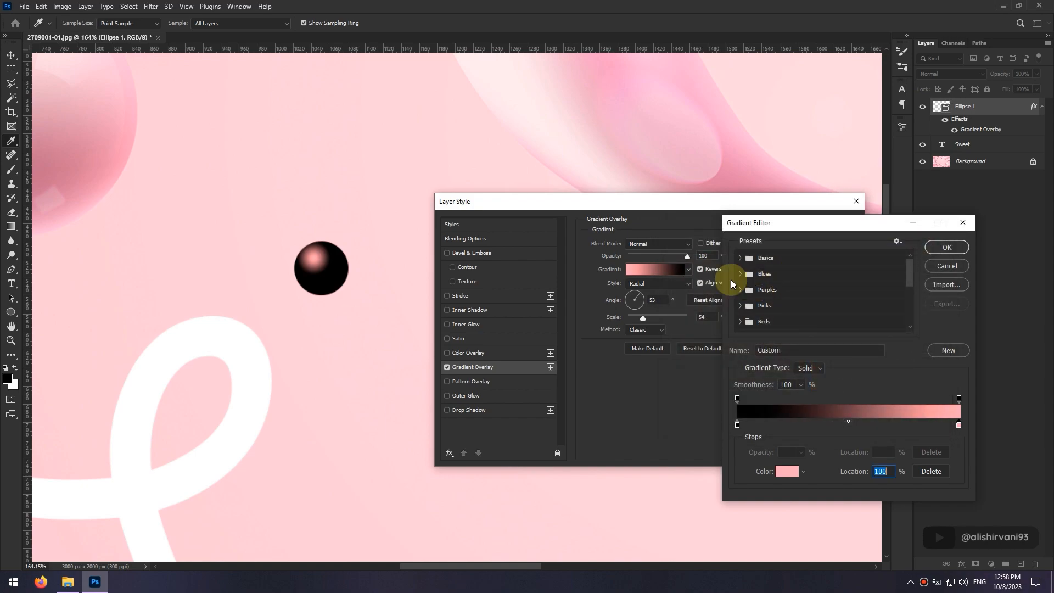
Step: Recolor the gradient's black start stop to dark magenta, about #710542
left_click(737, 426)
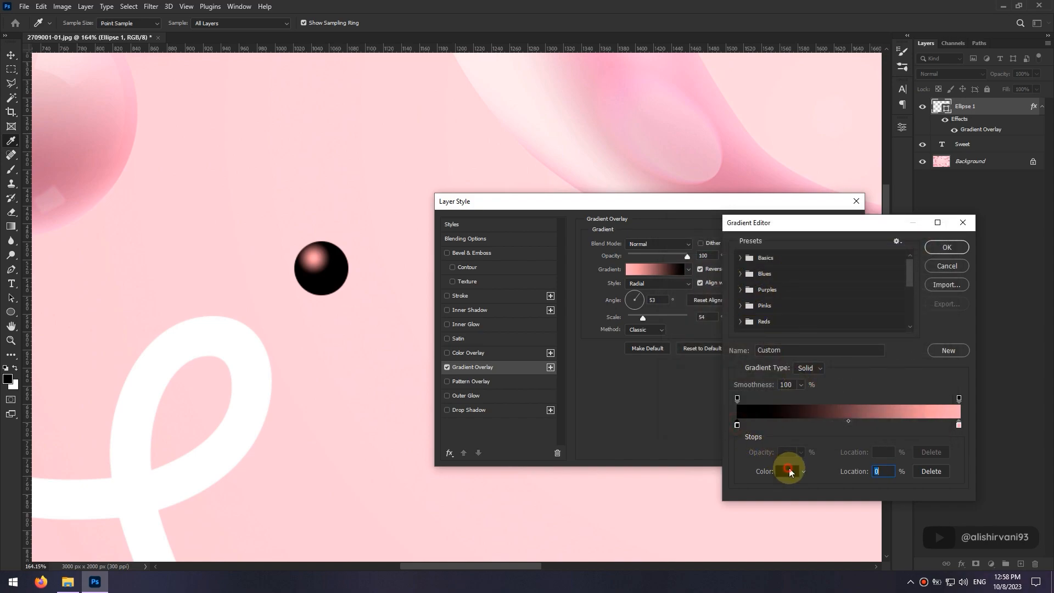
left_click(786, 471)
left_click(820, 268)
left_click_drag(779, 335, 798, 330)
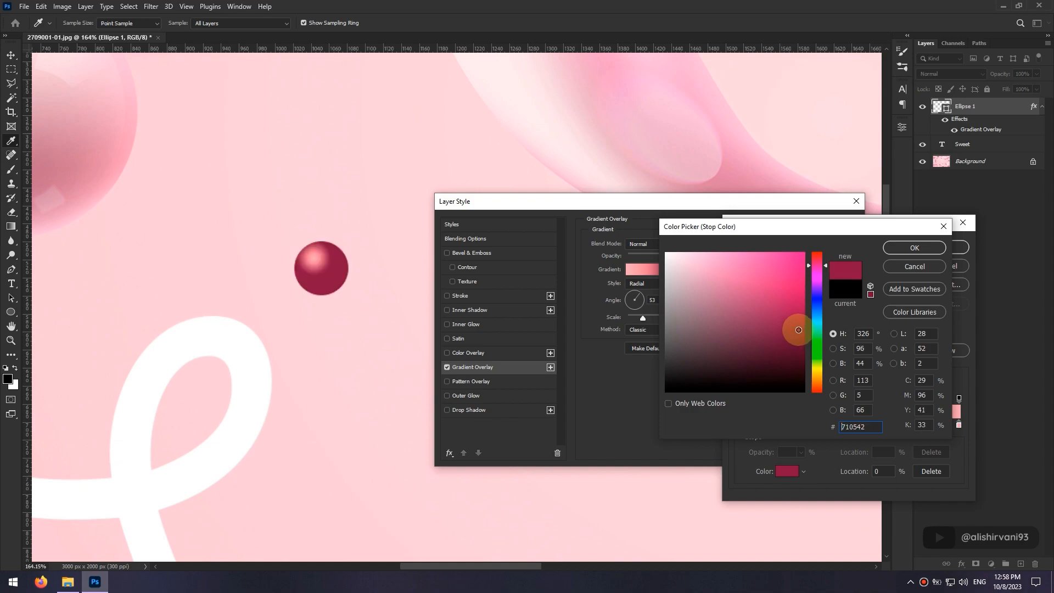
left_click(905, 250)
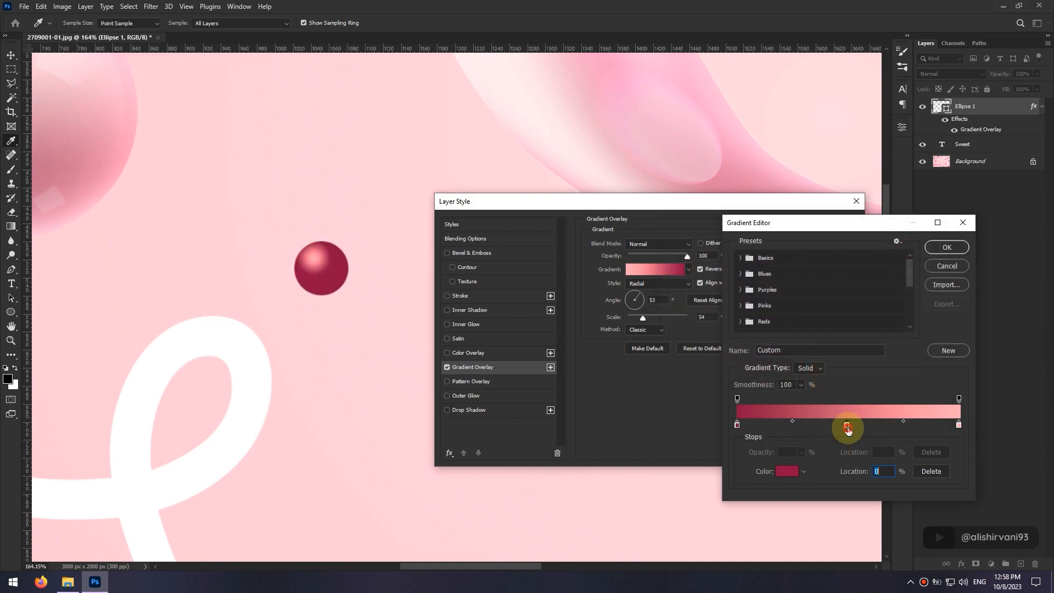
Step: Recolor the gradient's middle stop at 50% to coral pink, about #e34e71, and set the overlay's scale to 132%
left_click(785, 470)
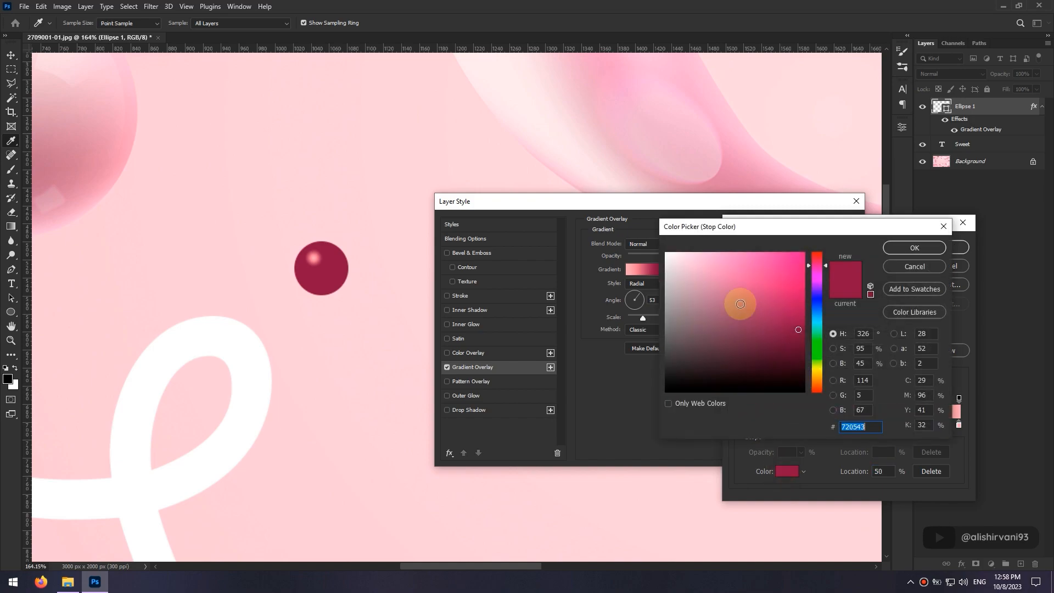
left_click_drag(791, 318, 757, 268)
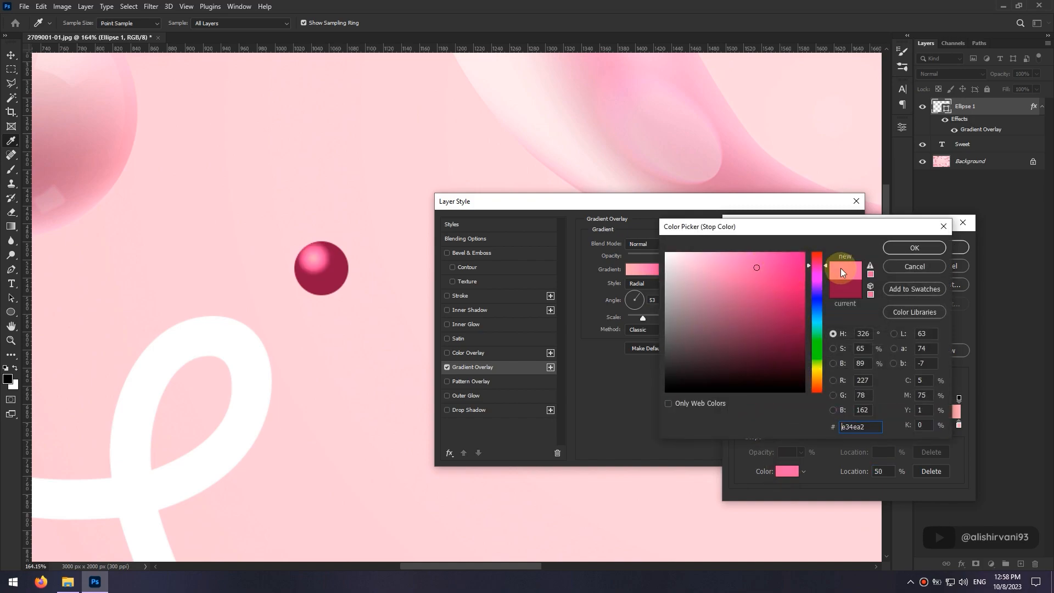
left_click(819, 260)
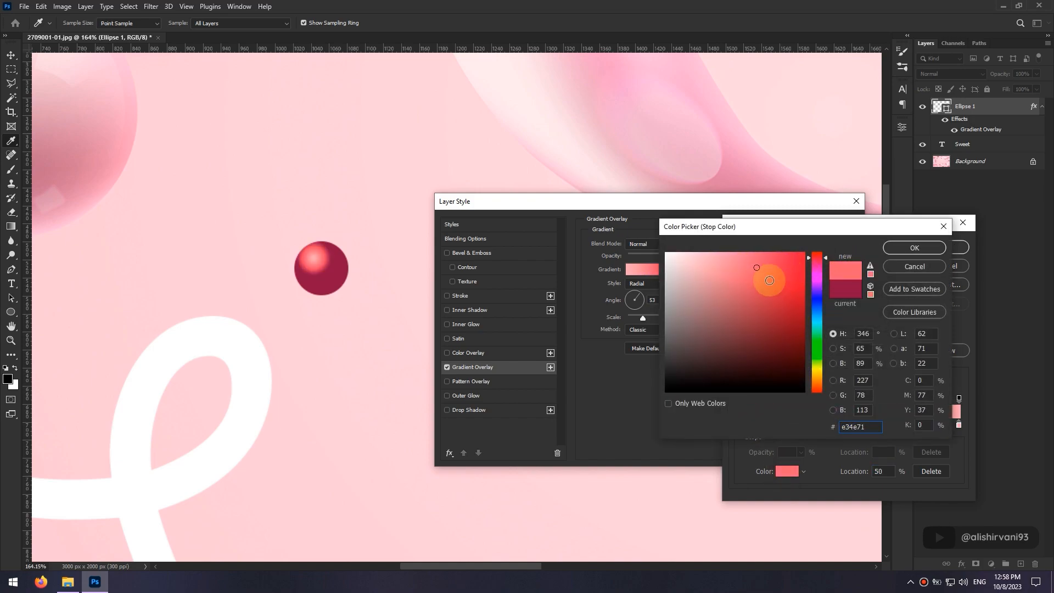
left_click(914, 248)
left_click(920, 251)
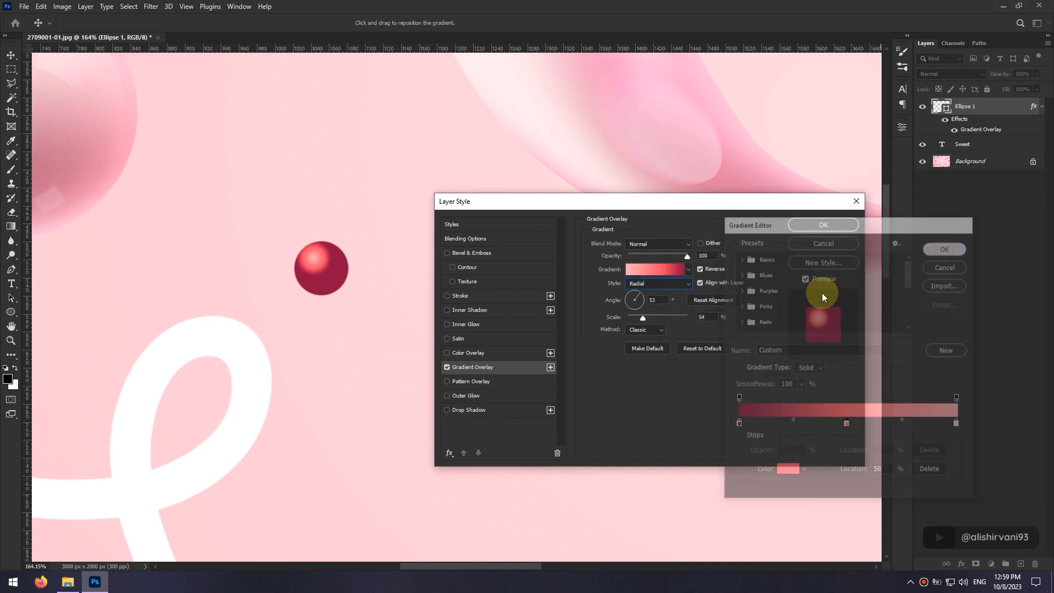
left_click_drag(642, 318, 680, 317)
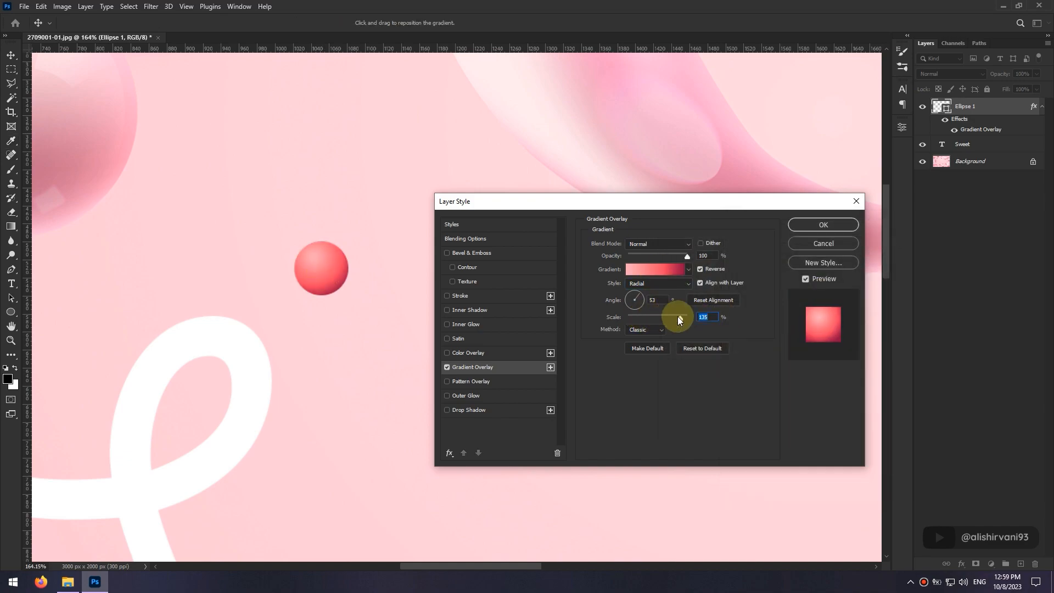
Step: Compare the ball's shading with the gradient's Reverse option off and on, and review the gradient stops
left_click(701, 269)
left_click(701, 269)
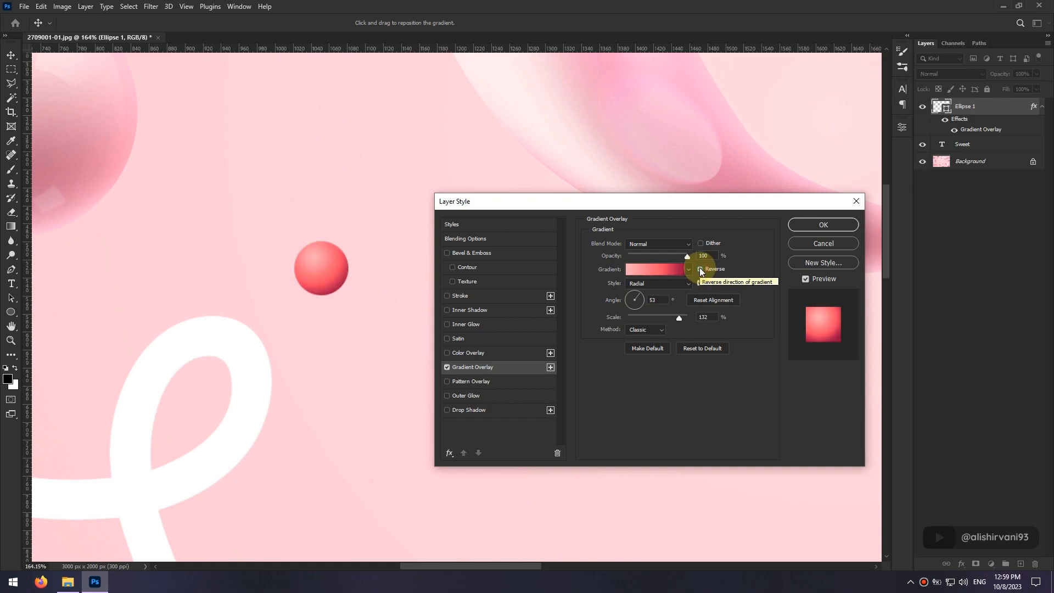
left_click(661, 270)
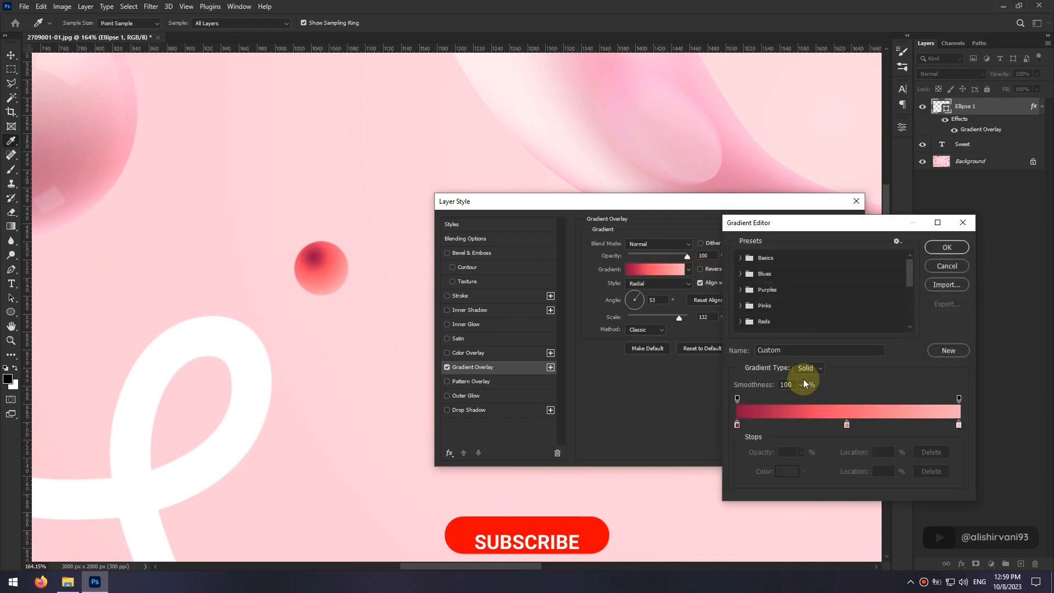
left_click(947, 248)
left_click(699, 269)
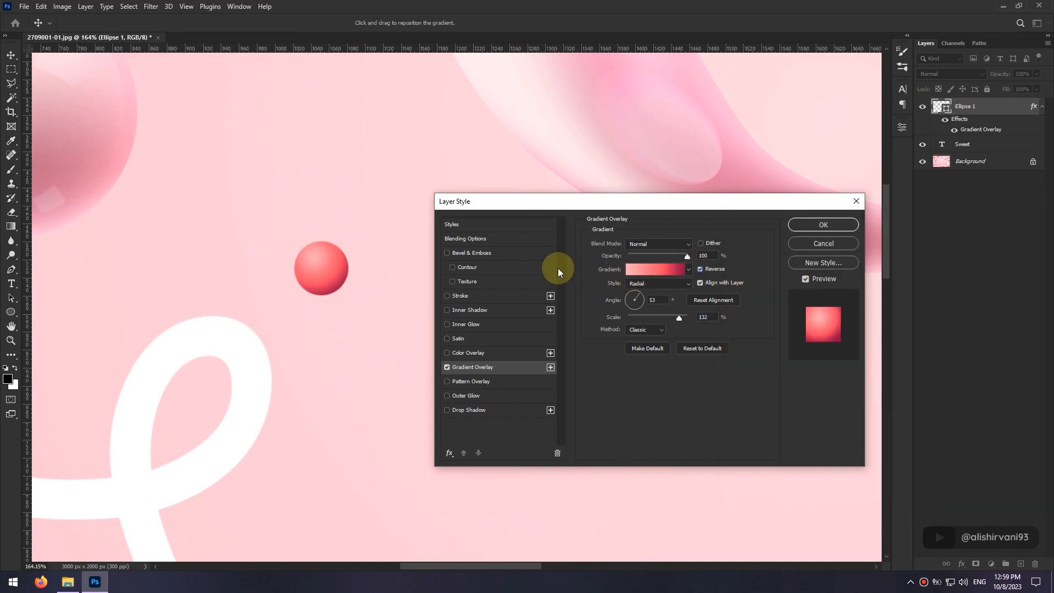
Step: Add Bevel & Emboss to the ball with depth 407%, size 32 px, highlight opacity 58% and shadow opacity 20%
left_click(469, 253)
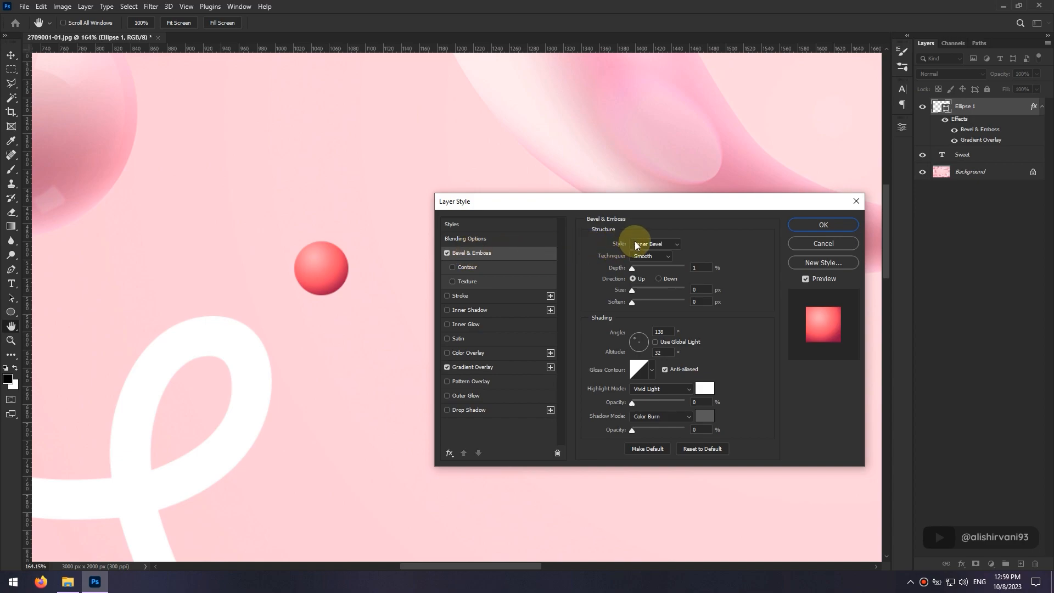
left_click_drag(640, 267, 660, 291)
left_click_drag(632, 404, 663, 396)
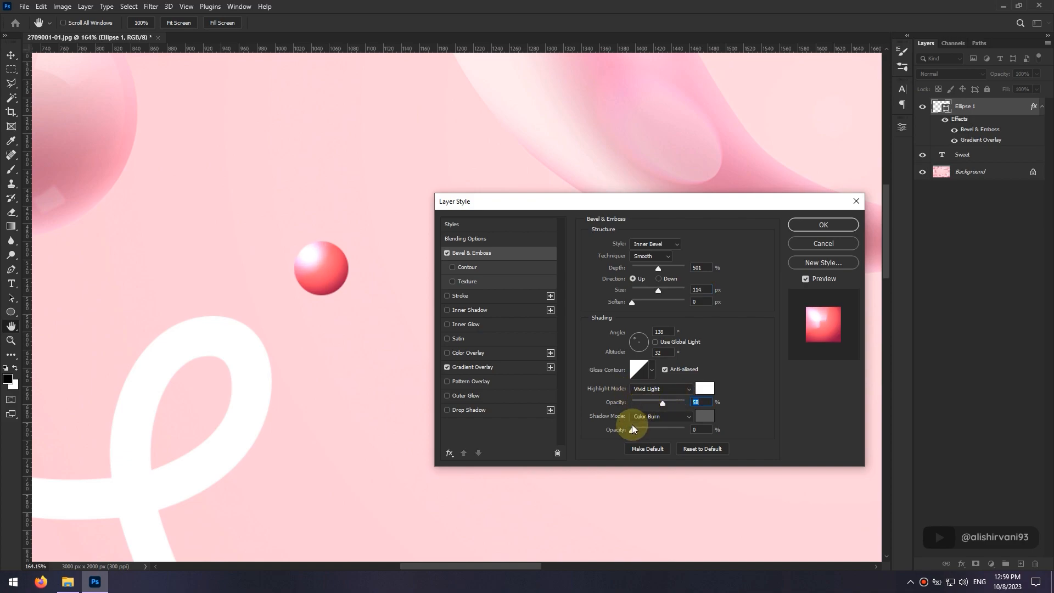
mouse_move(635, 432)
left_mouse_down()
mouse_move(659, 426)
mouse_move(644, 426)
left_mouse_up()
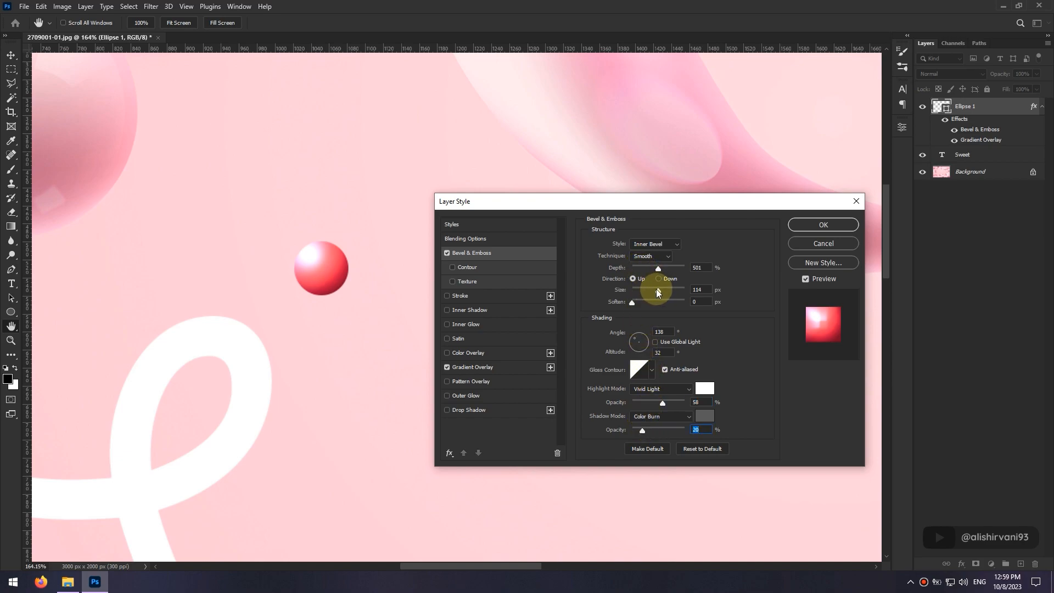
mouse_move(657, 289)
left_mouse_down()
mouse_move(638, 291)
mouse_move(654, 272)
left_mouse_up()
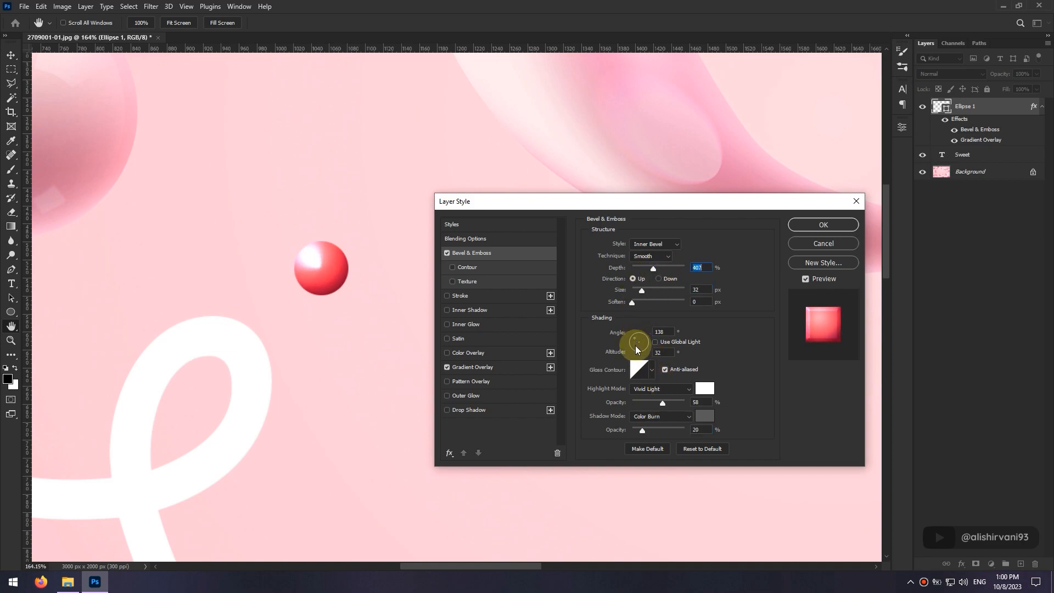
Step: Give the bevel a deep-cove gloss contour, and set highlight opacity to 21% and shadow opacity to 24%
left_click(652, 370)
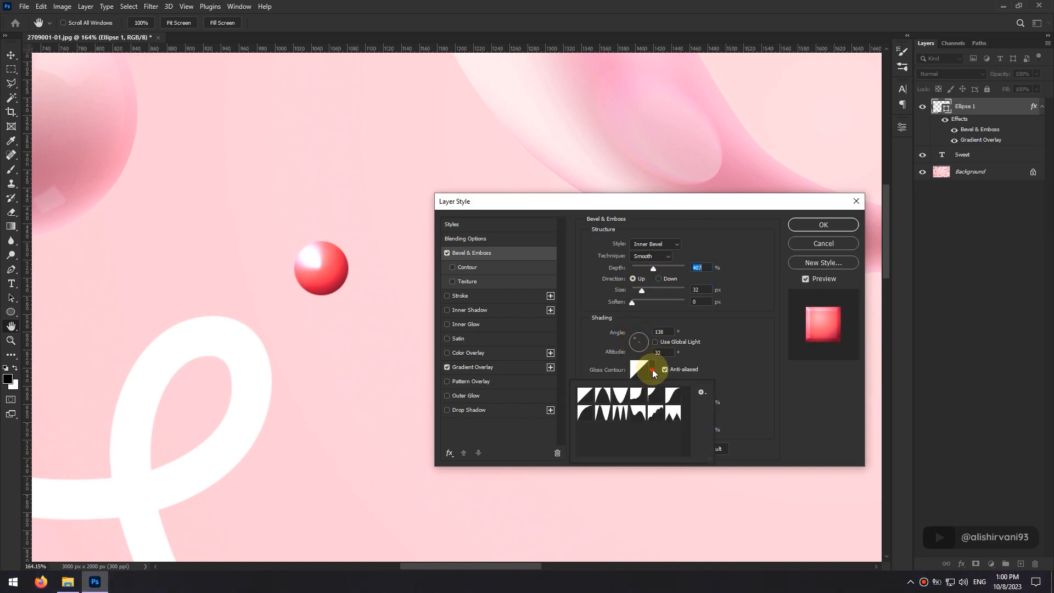
left_click(638, 395)
left_click(597, 361)
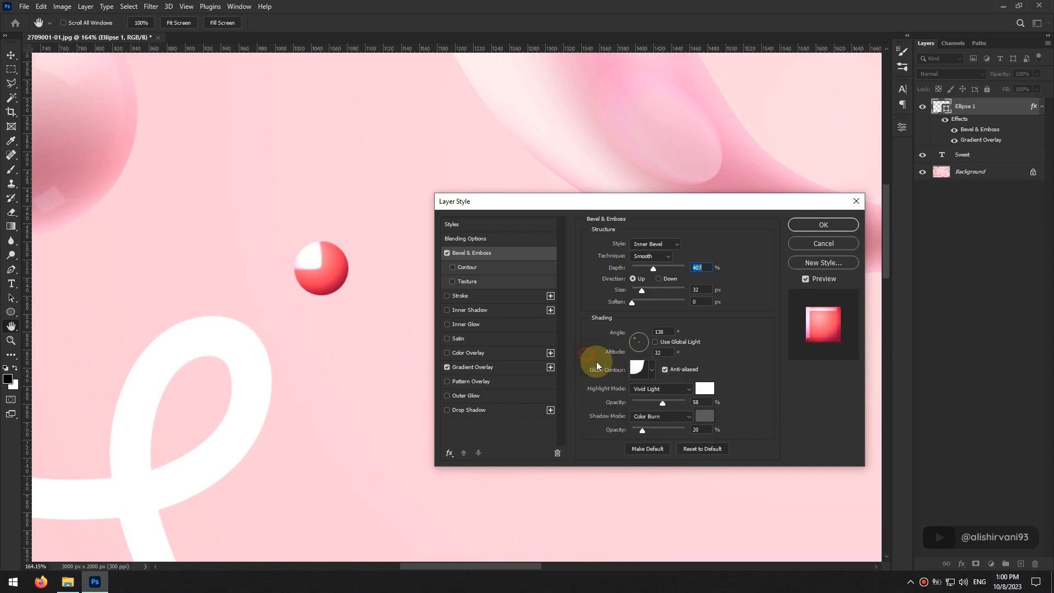
left_click_drag(660, 404, 644, 401)
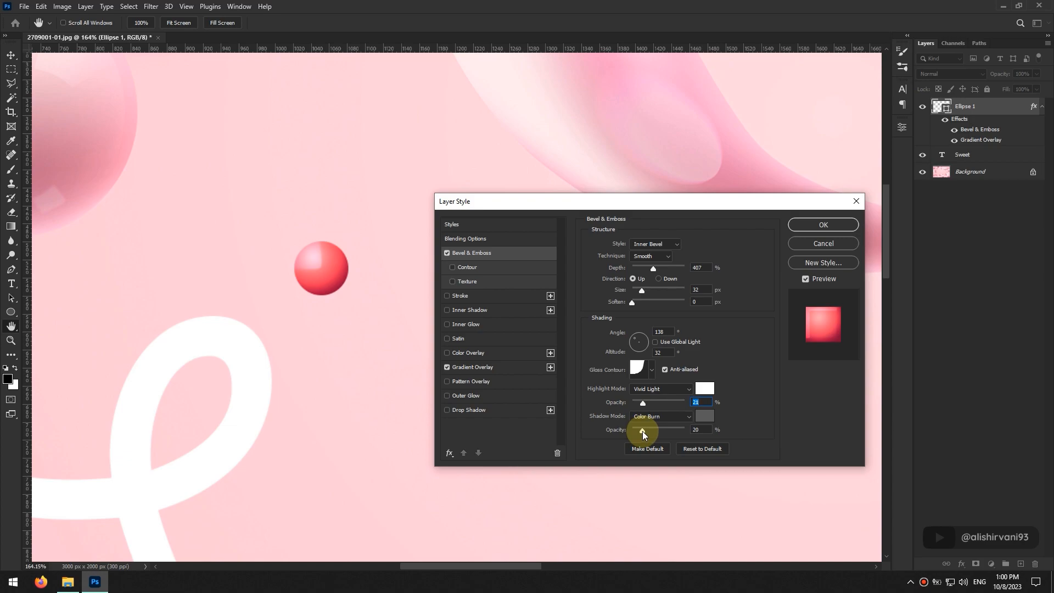
left_click(644, 430)
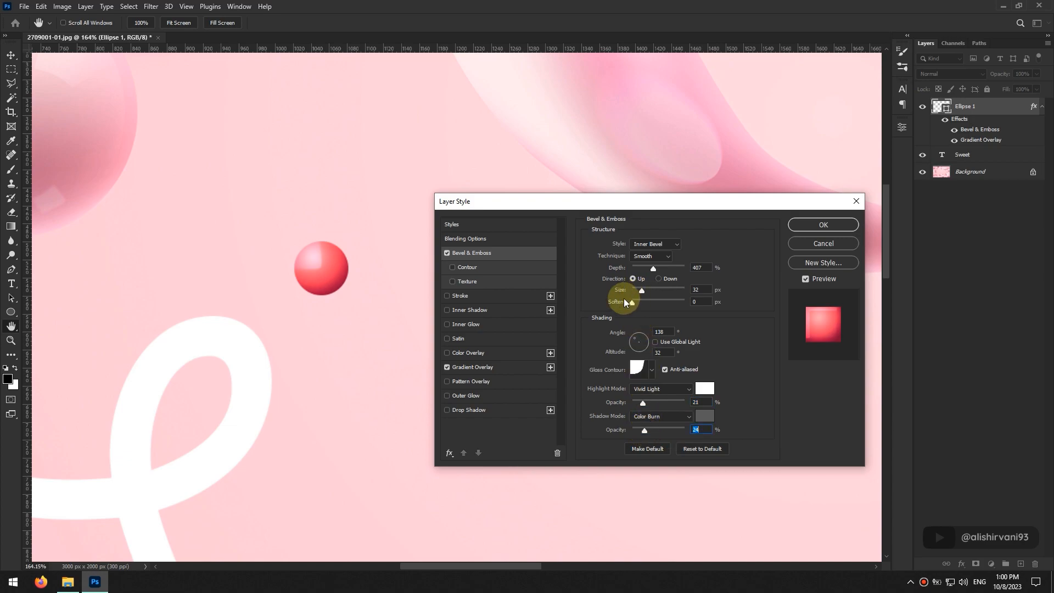
Step: Enable the bevel's Contour option with the inverted-cone preset
left_click(453, 267)
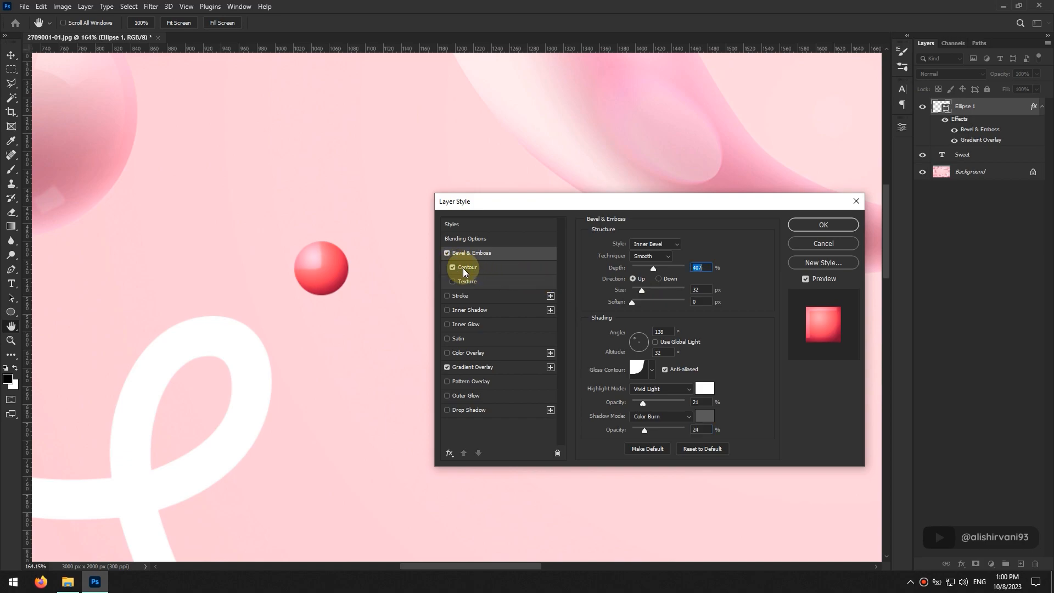
left_click(511, 266)
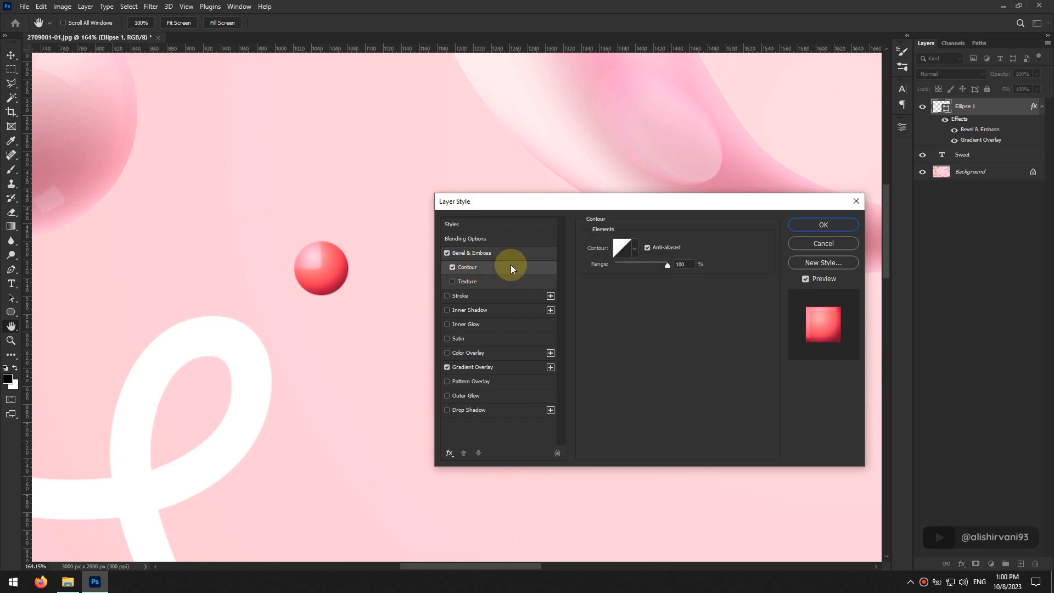
left_click(635, 251)
left_click(606, 279)
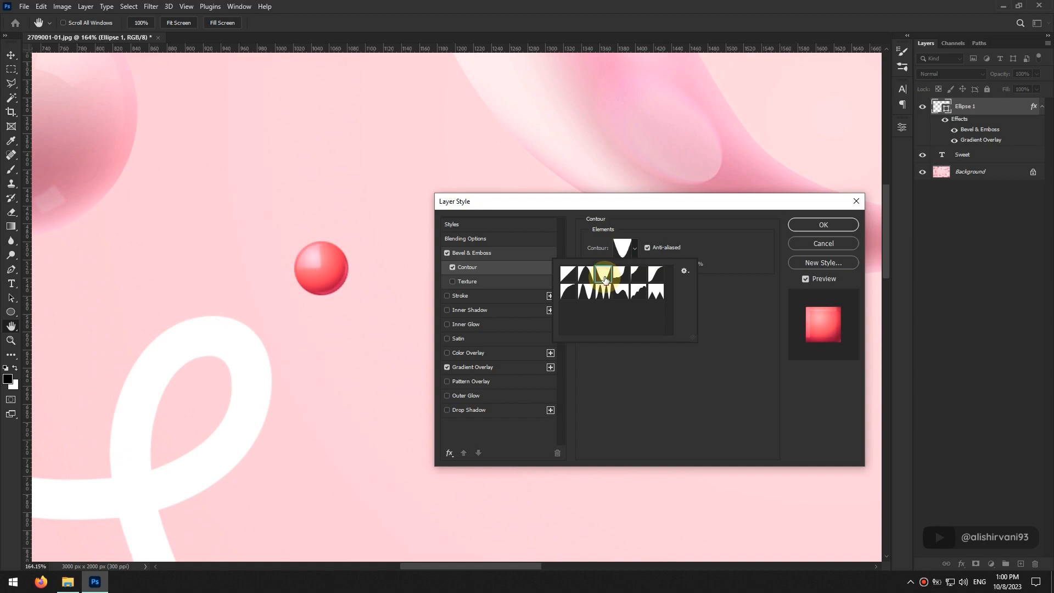
left_click(577, 236)
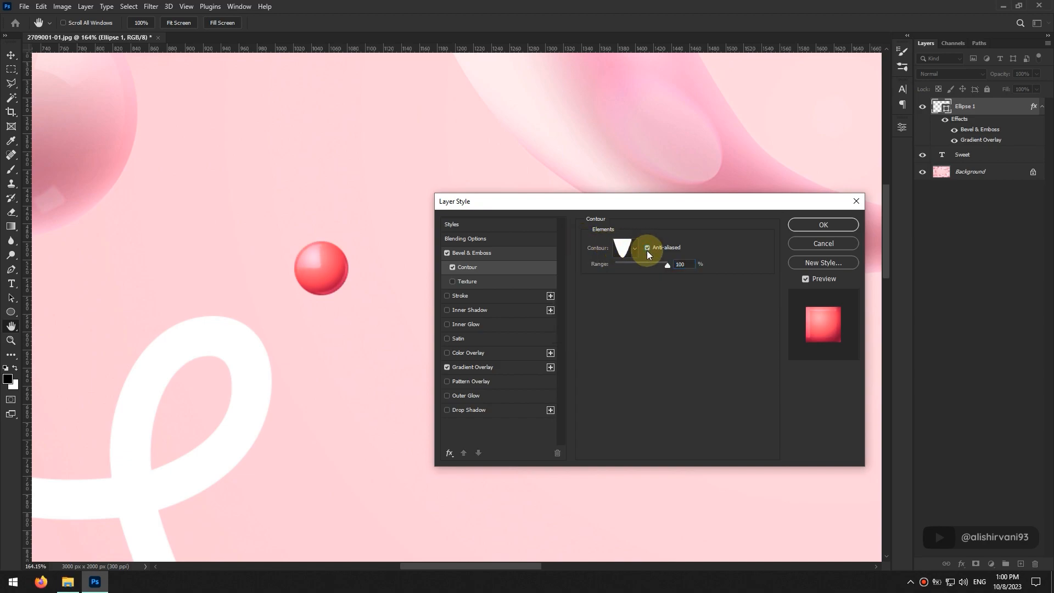
left_click(680, 264)
Step: Reduce the bevel's size to 27 px and its highlight opacity to 19%, and apply the layer style
left_click(476, 256)
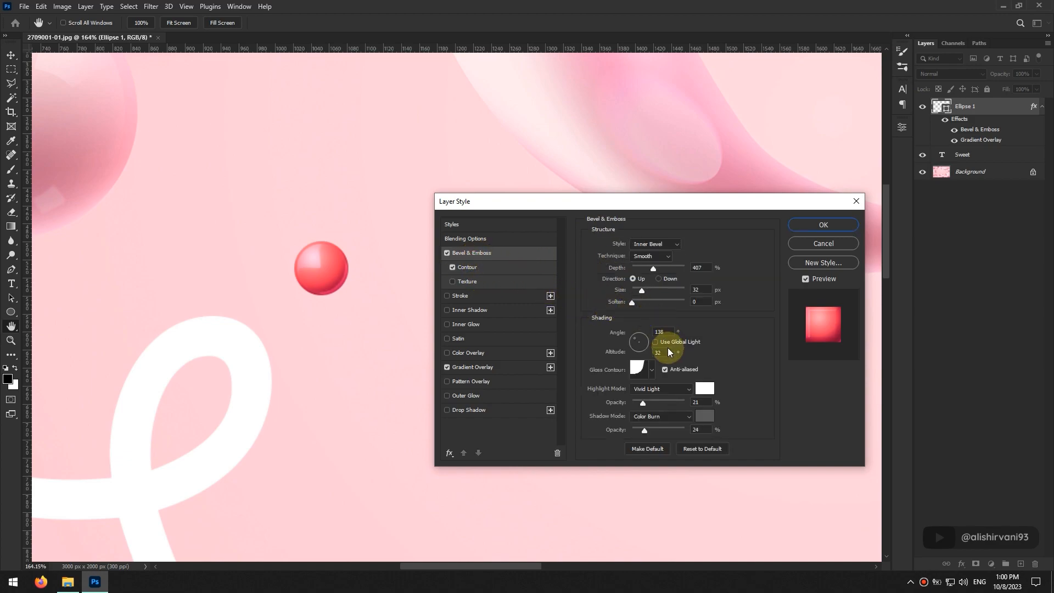
left_click_drag(643, 403, 645, 428)
left_click_drag(642, 290, 641, 291)
scroll(321, 267, "up", 3)
left_click_drag(641, 403, 642, 402)
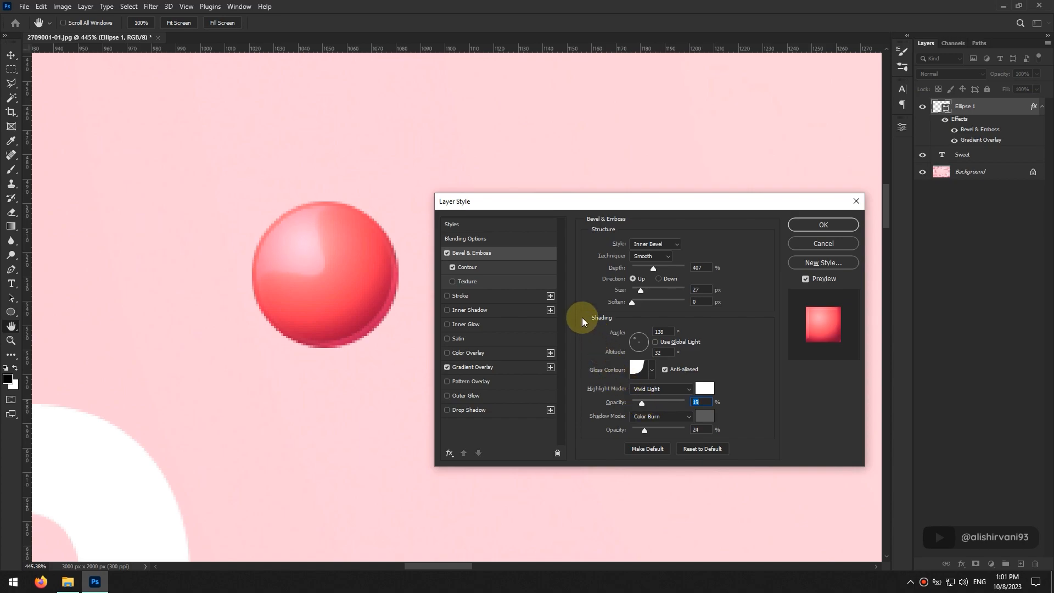
left_click(802, 221)
Step: Duplicate the ball layer and hide the original
key("ctrl")
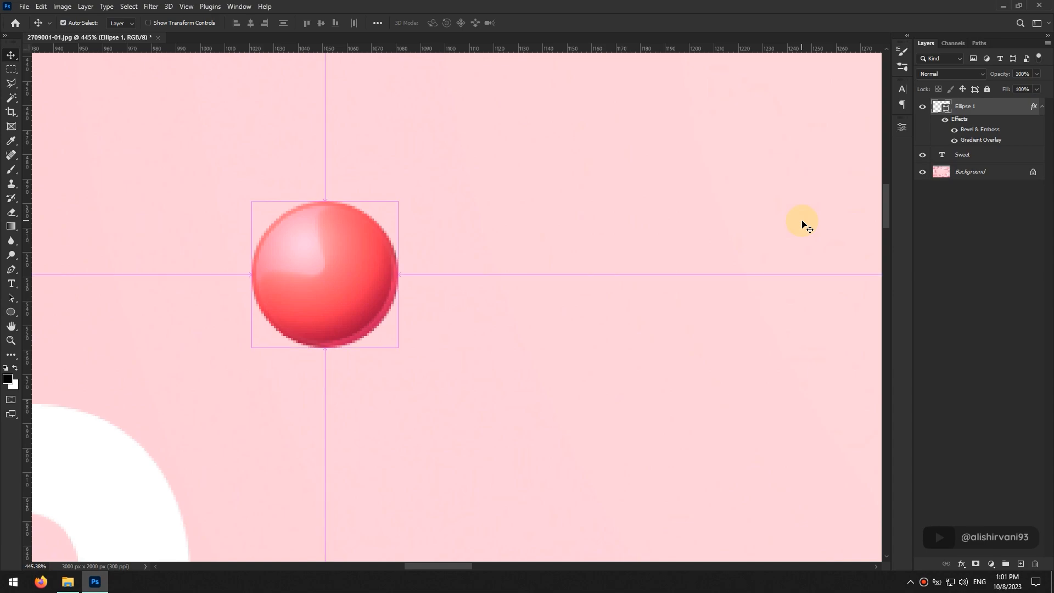
key("ctrl+j")
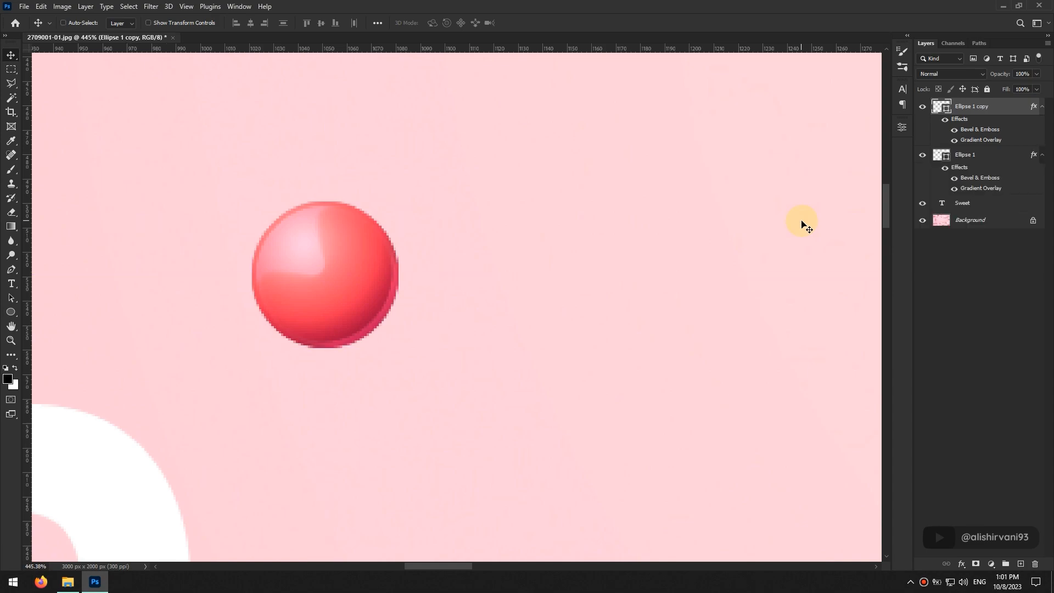
left_click(928, 153)
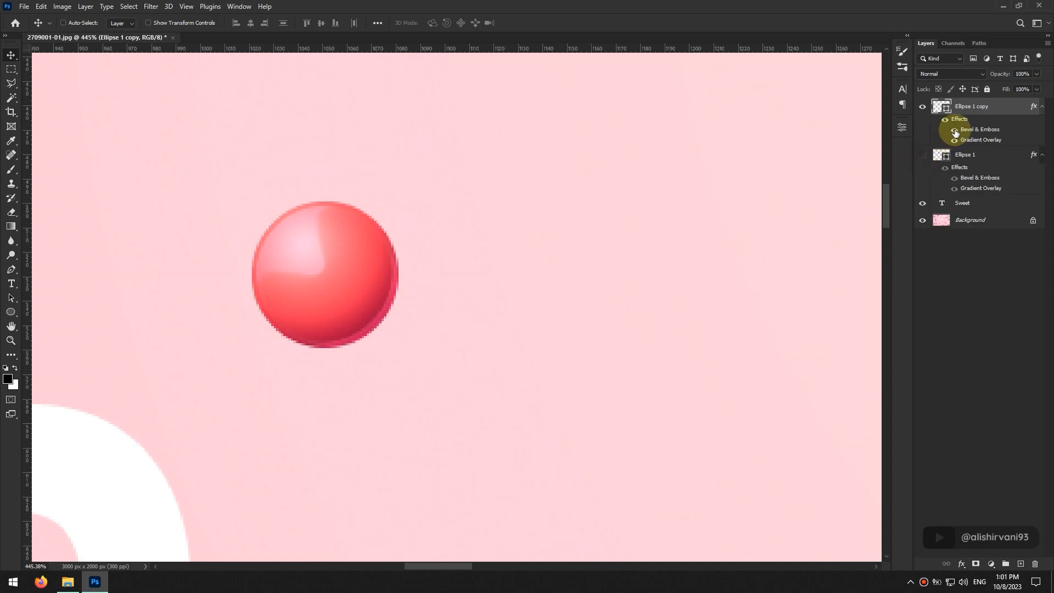
Step: Turn off the Contour option in the ball copy's Bevel & Emboss style
double_click(1007, 108)
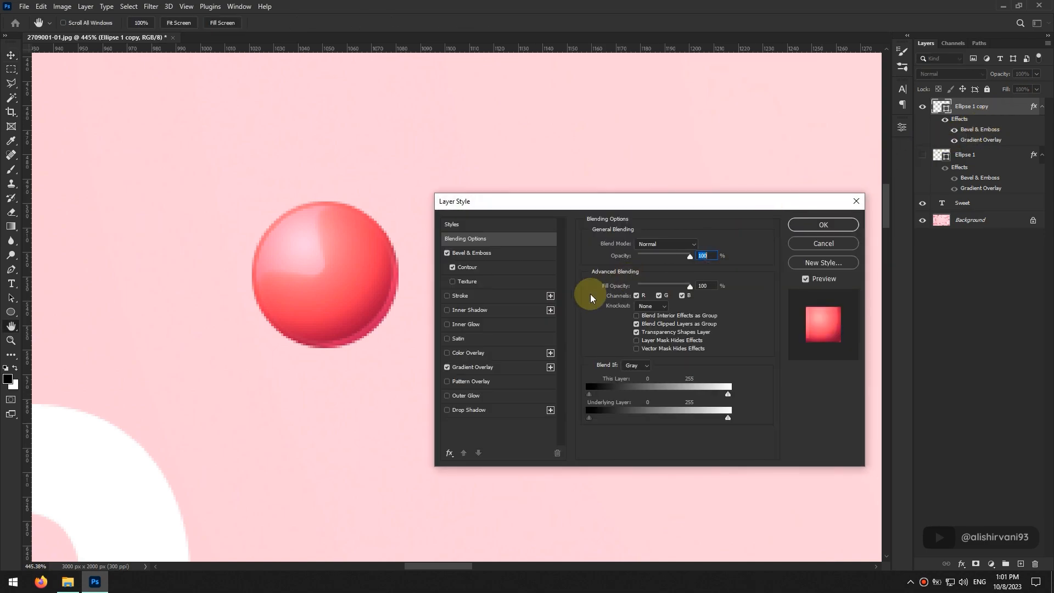
left_click(453, 268)
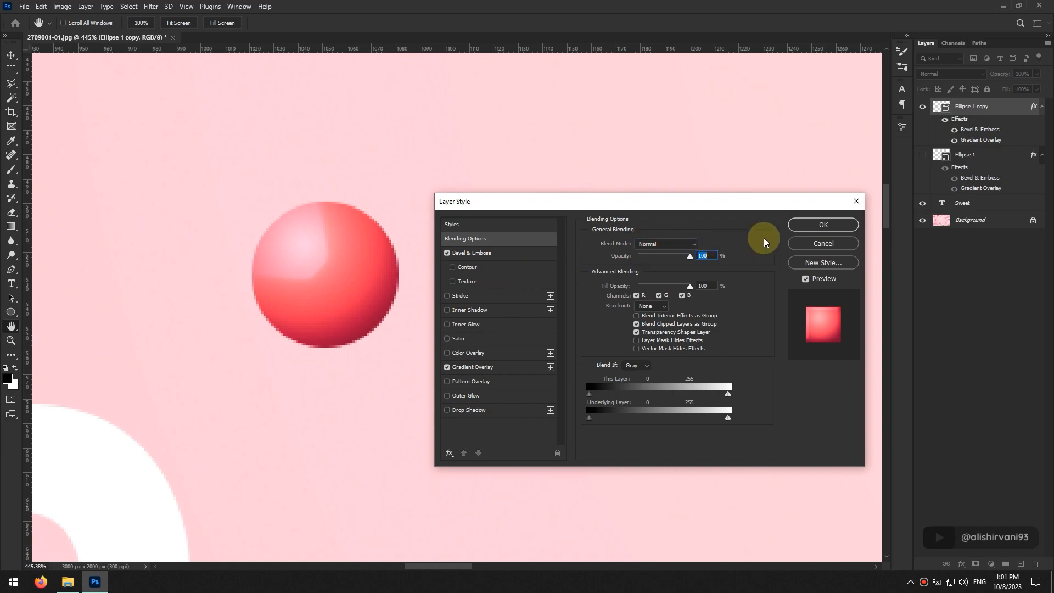
left_click(803, 226)
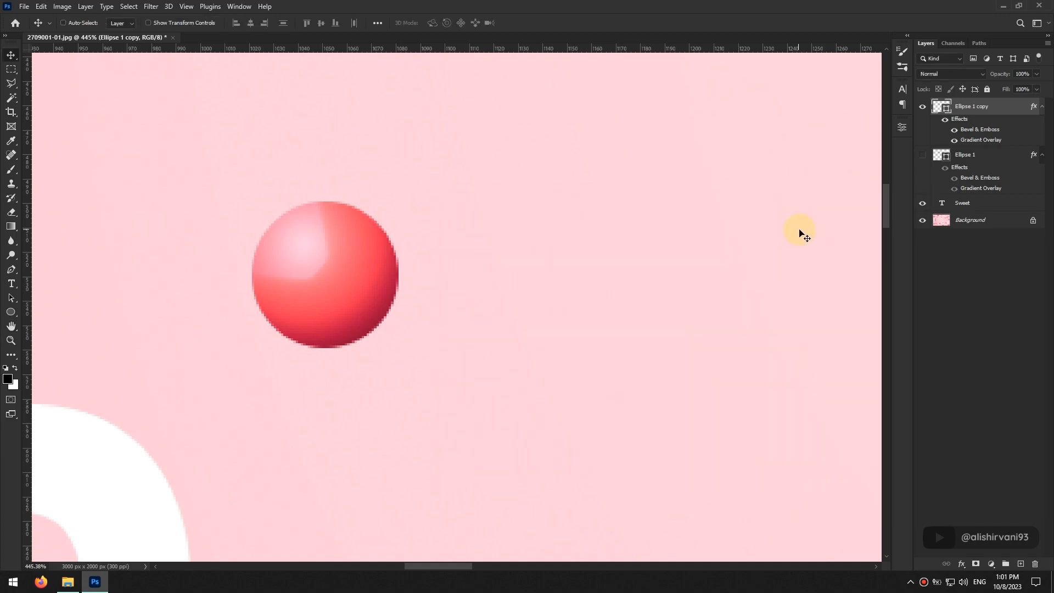
Step: Put the ball copy in a group with an inverted, all-black layer mask, and show the original ball layer
key("ctrl")
key("ctrl+g")
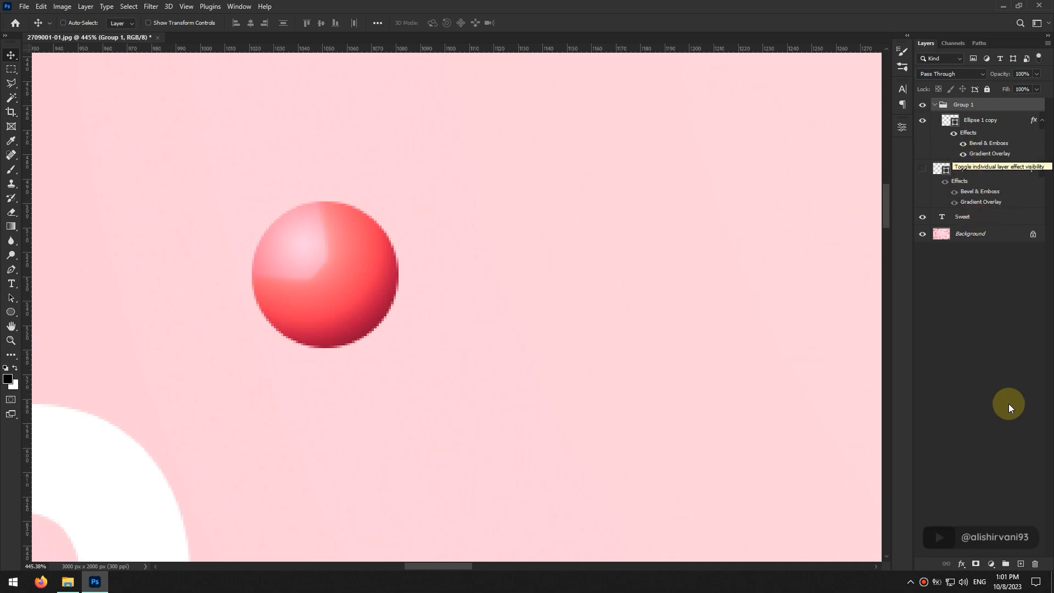
left_click(976, 564)
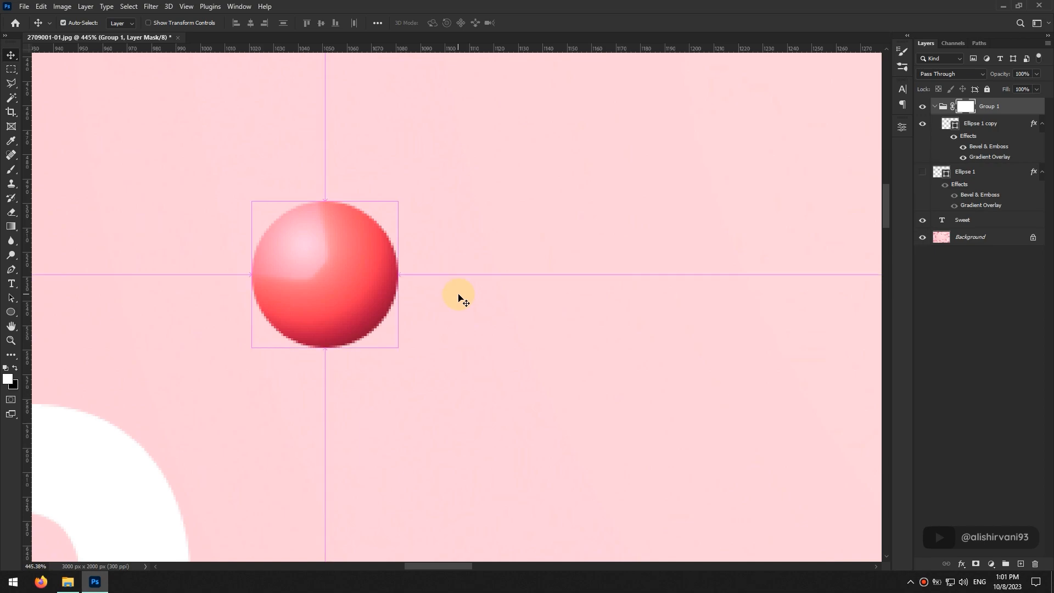
key("ctrl+i")
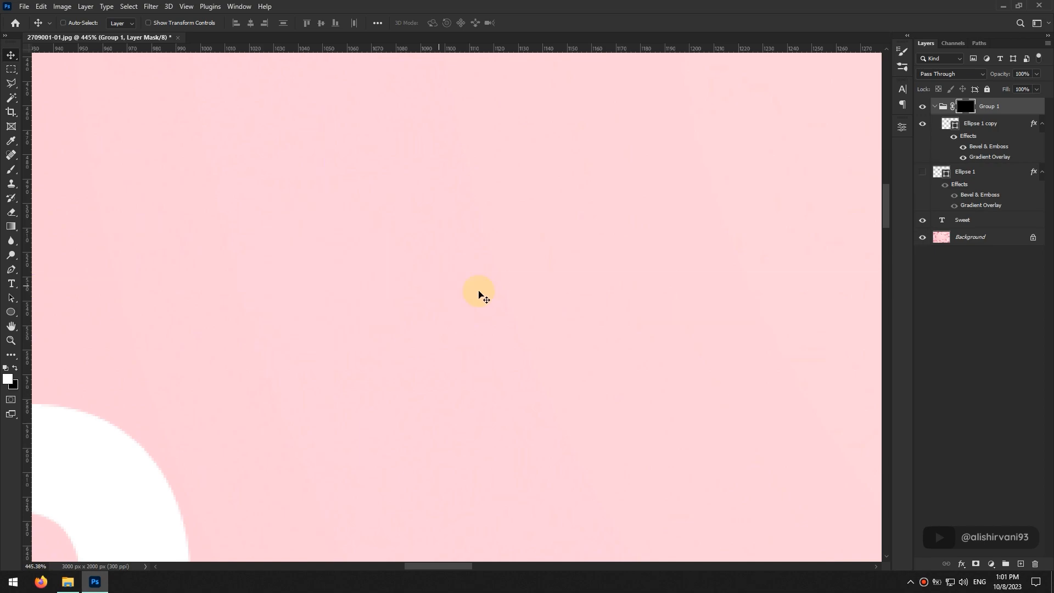
left_click(922, 176)
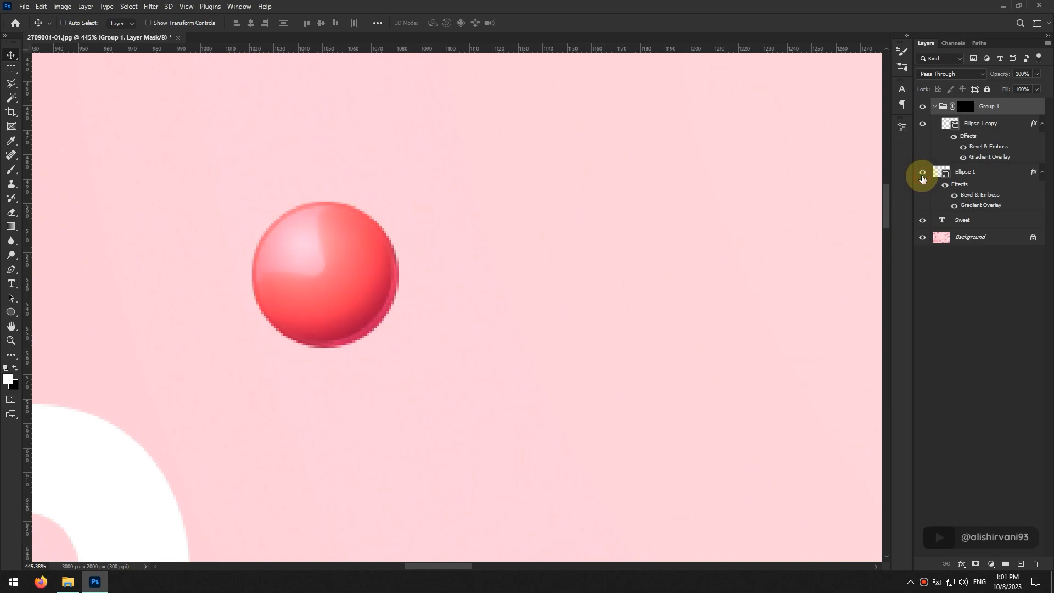
Step: Duplicate the original ball layer together with its masked group and merge the copies into one layer
key("b")
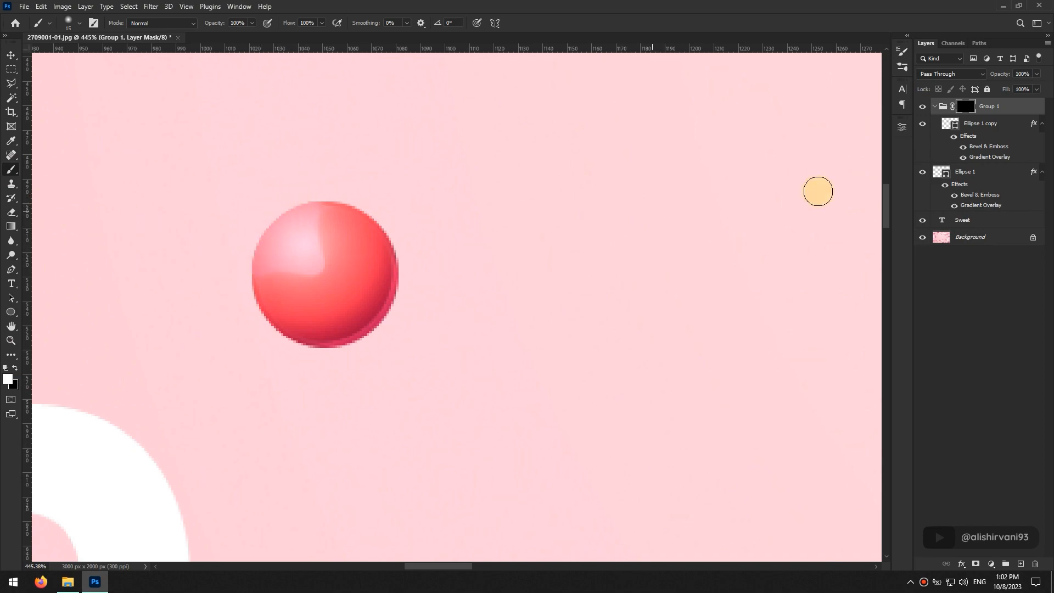
left_click(936, 106)
left_click(1042, 123)
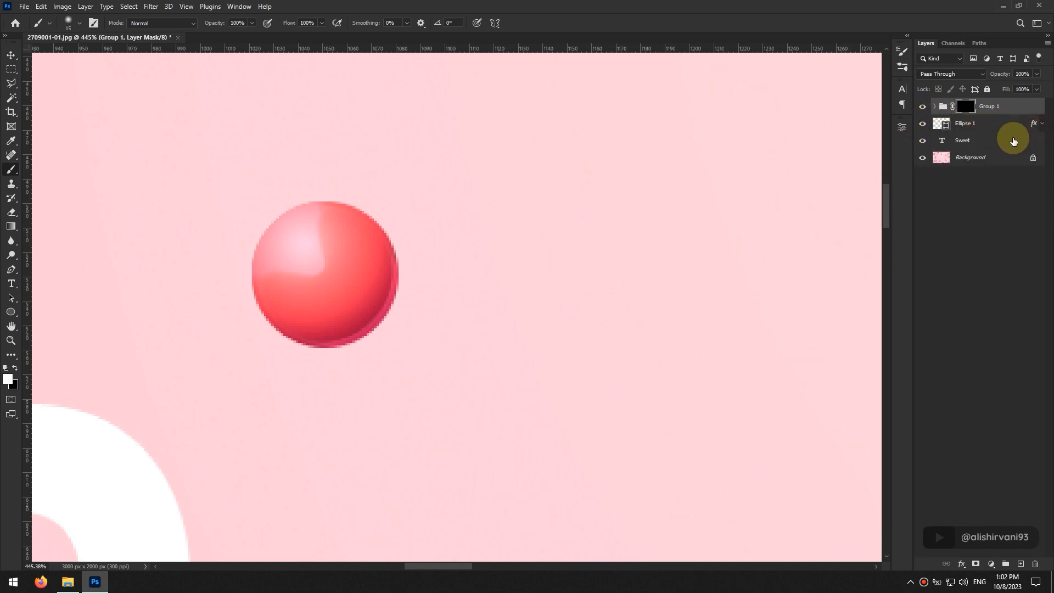
left_click(994, 131)
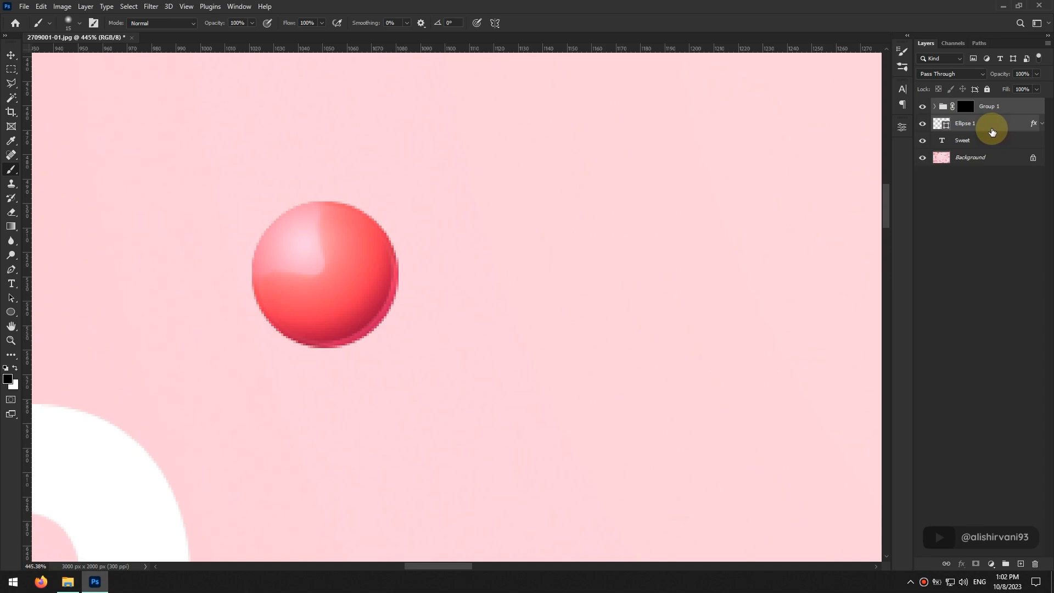
key("ctrl+j")
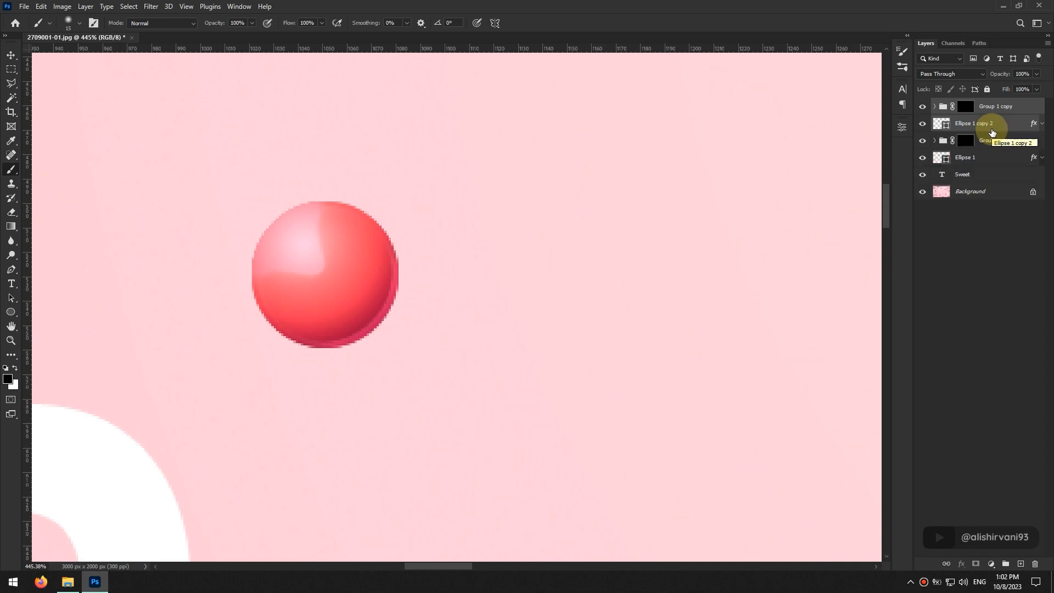
key("ctrl+e")
Step: Hide the original ball layer and the masked group, keeping only the merged ball shown
left_click(922, 125)
left_click(922, 140)
left_click(924, 108)
left_click(924, 110)
Step: Switch to the Mixer Brush tool and resize its tip to about 62 px so it just encloses the ball
scroll(555, 219, "down", 5)
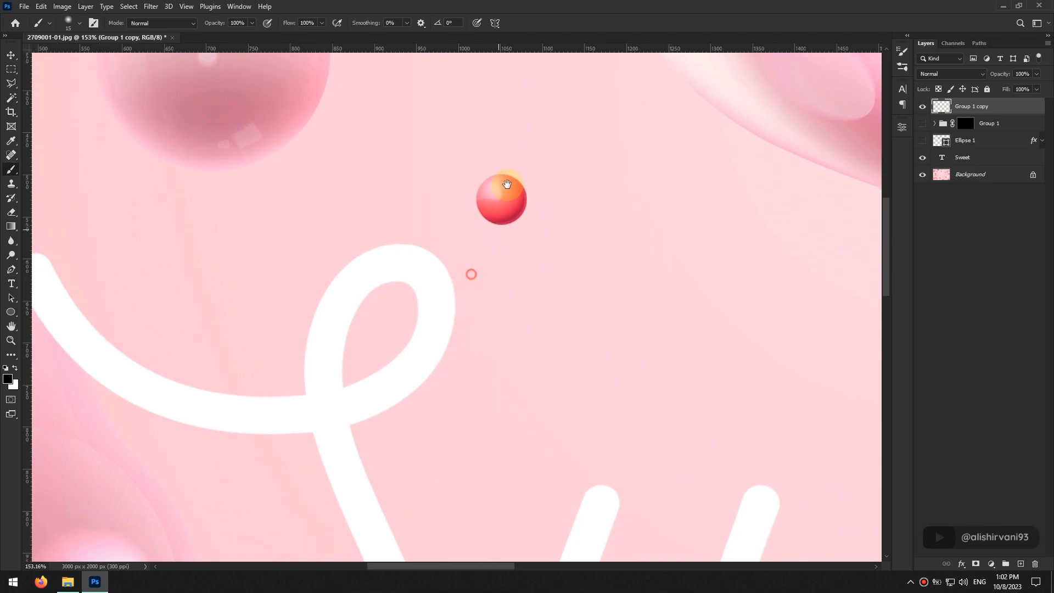
left_click_drag(470, 275, 543, 209)
scroll(549, 171, "up", 4)
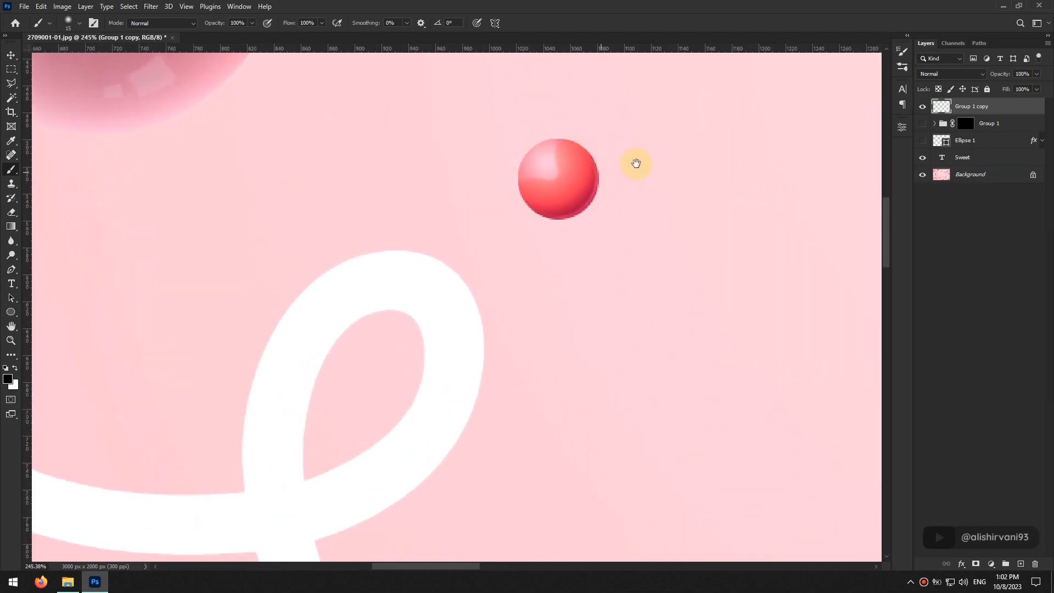
scroll(565, 179, "up", 2)
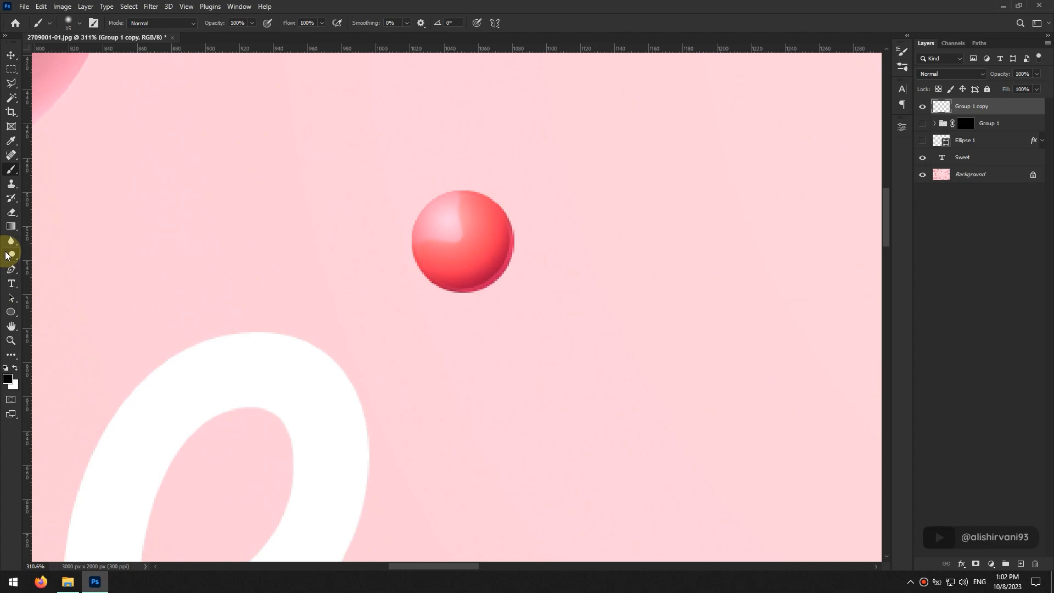
left_click(11, 172)
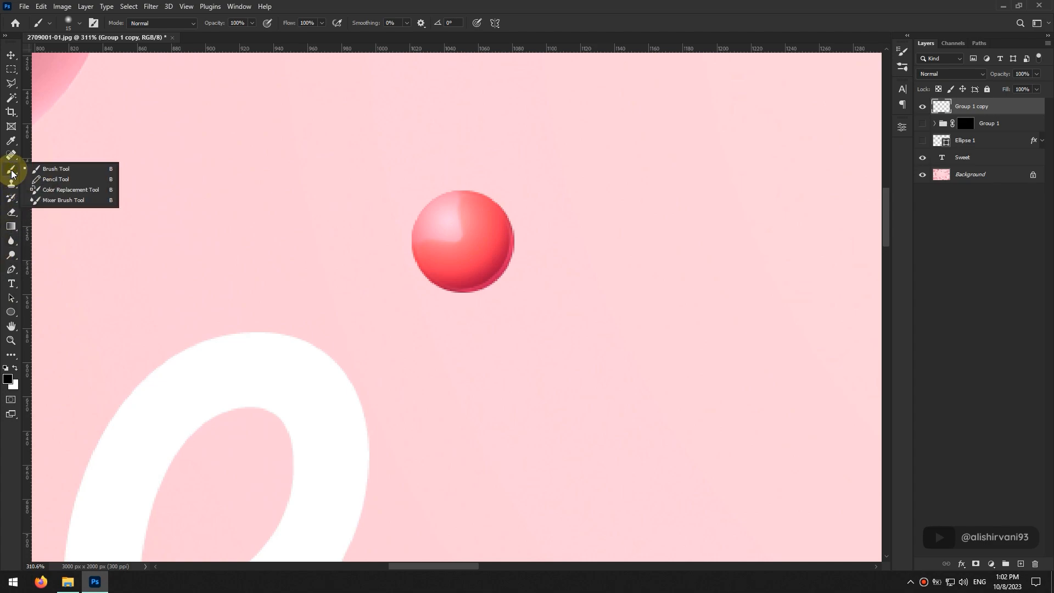
left_click(82, 201)
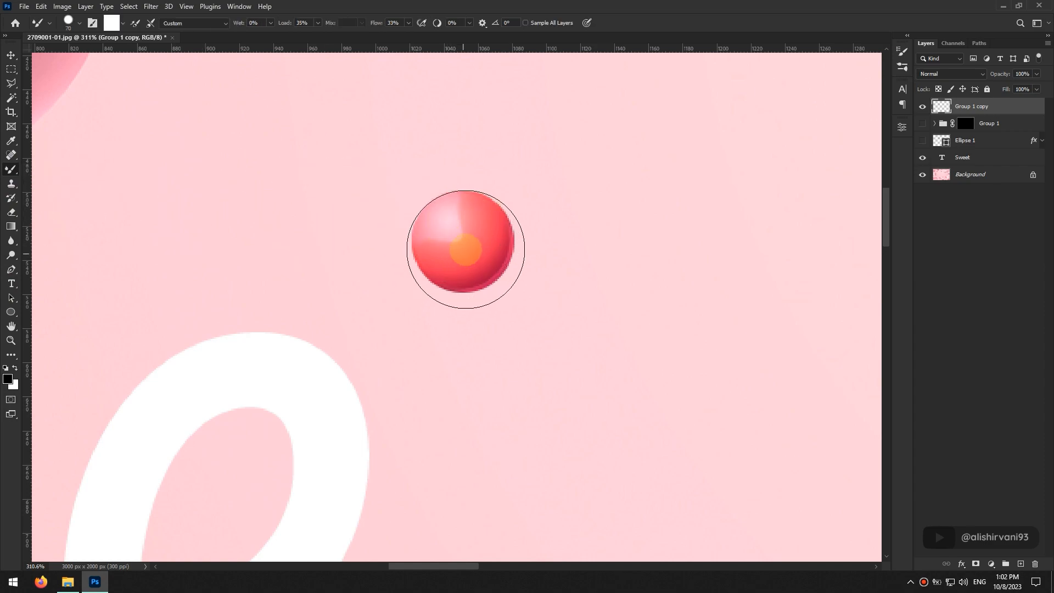
right_click(462, 242, "alt")
scroll(463, 242, "up", 2)
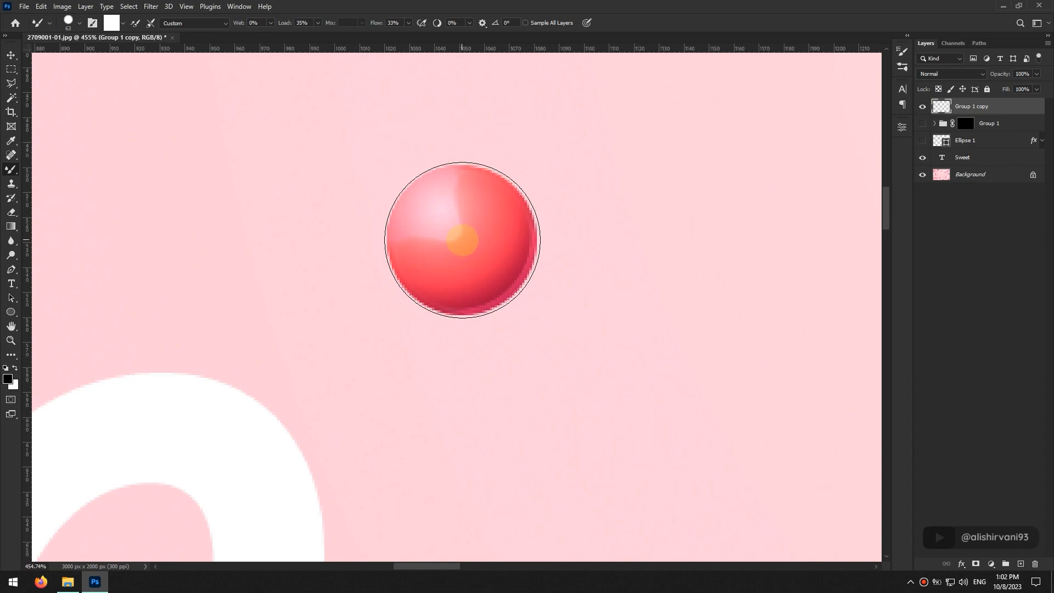
Step: Set the Mixer Brush to the Dry, Heavy Load preset with flow and smoothing at 100%
left_click(136, 24)
left_click(137, 27)
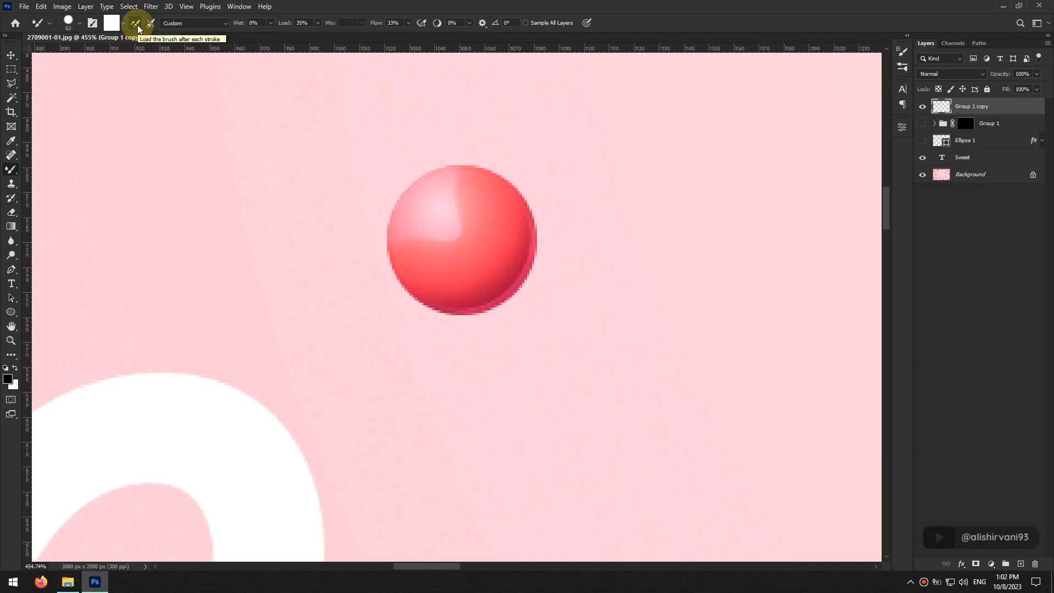
left_click(150, 25)
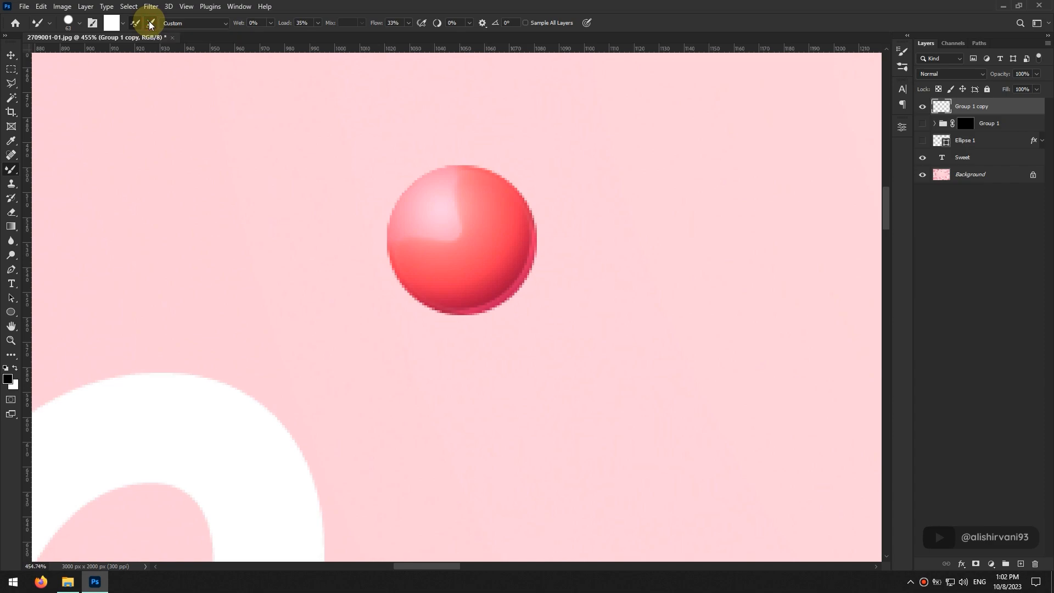
left_click(181, 24)
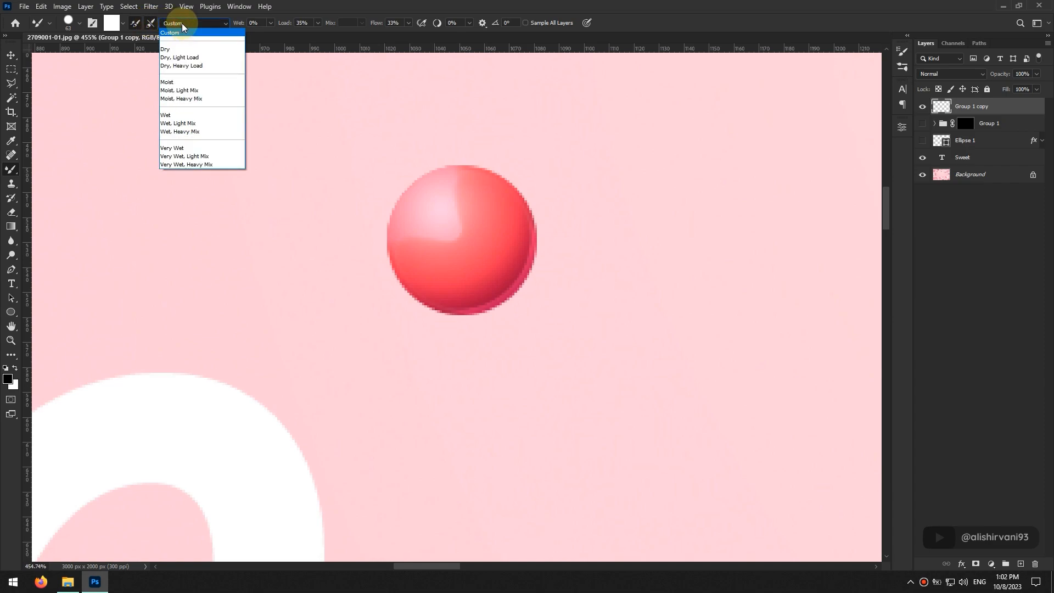
left_click(205, 66)
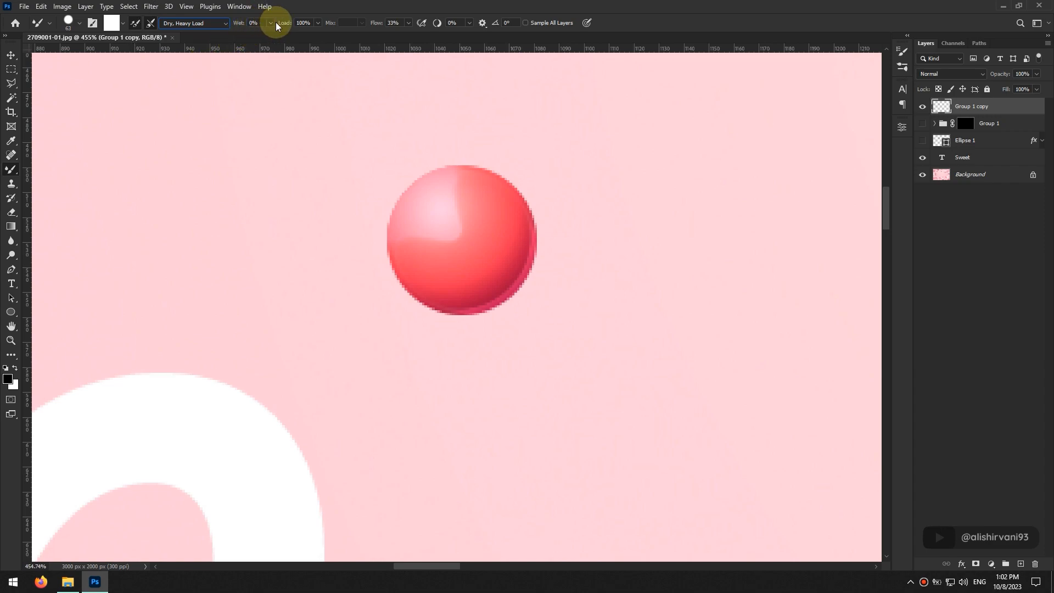
left_click(409, 23)
left_click_drag(409, 35, 468, 34)
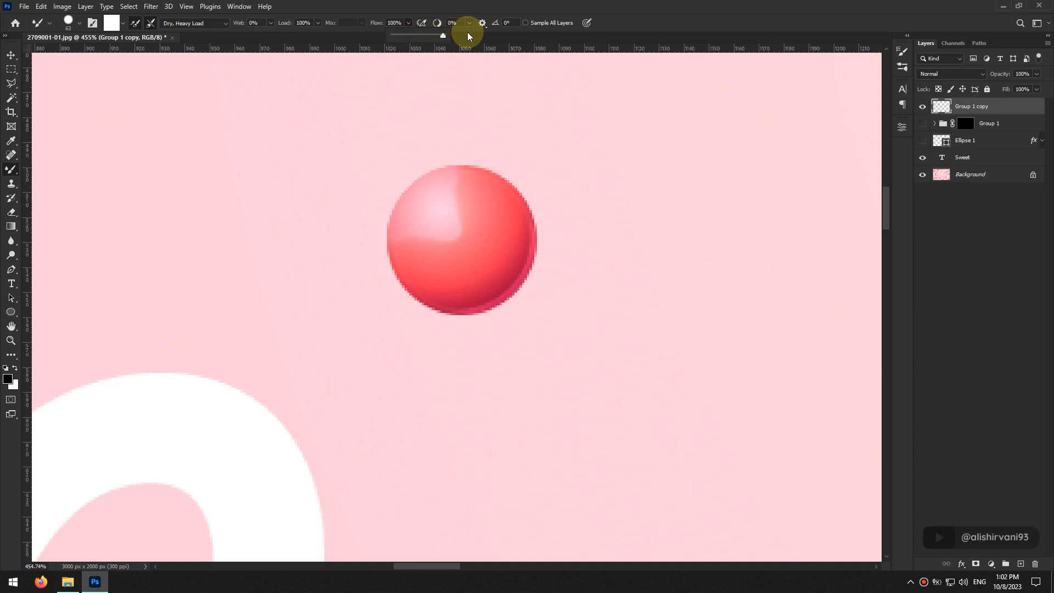
left_click_drag(470, 35, 952, 112)
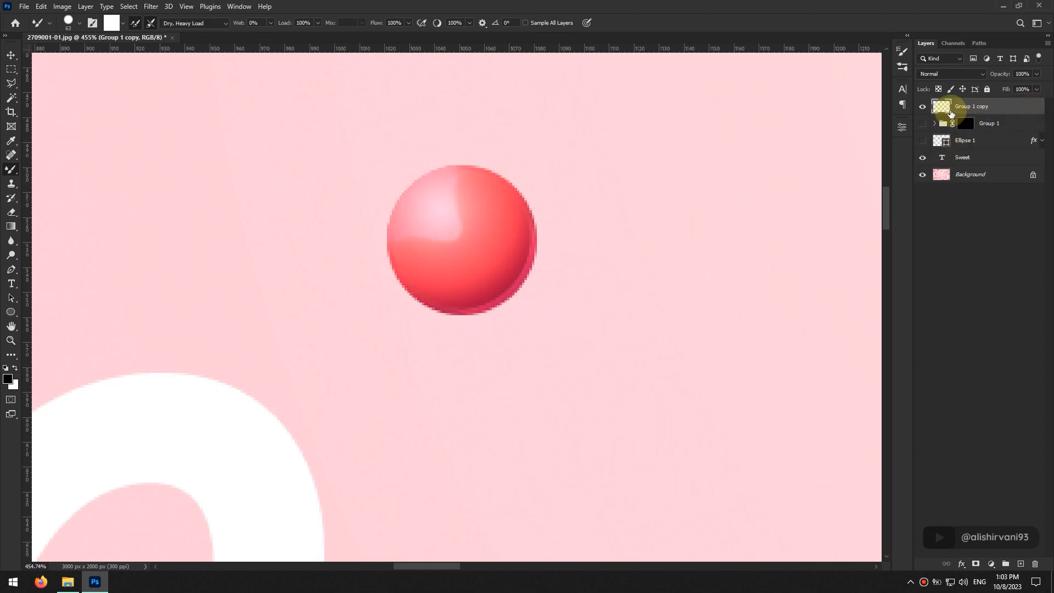
Step: Load the Mixer Brush with the whole merged ball as its sampled paint
left_click(922, 107)
left_click(923, 107)
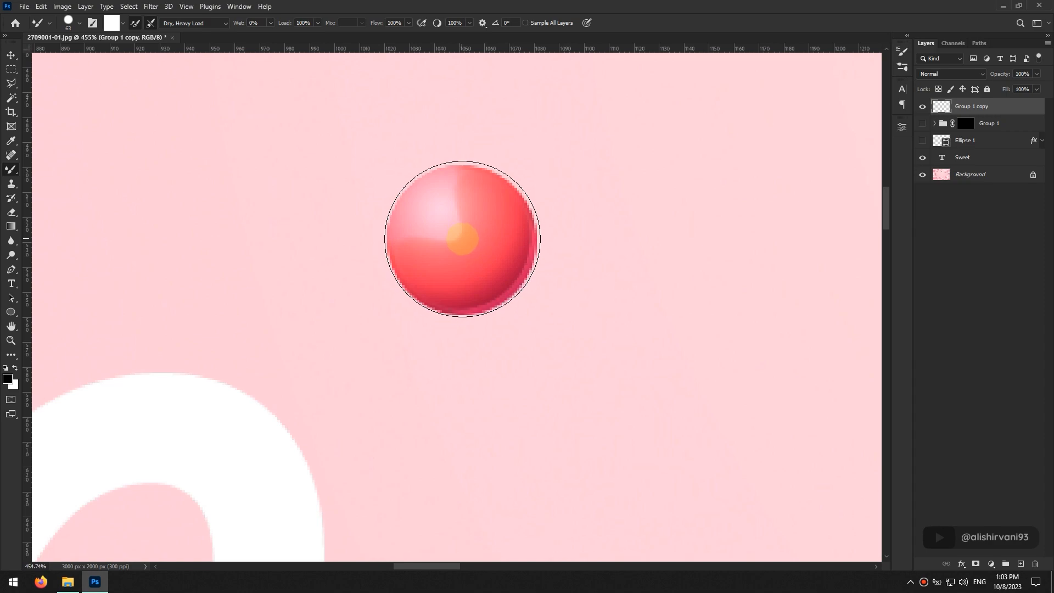
key("alt")
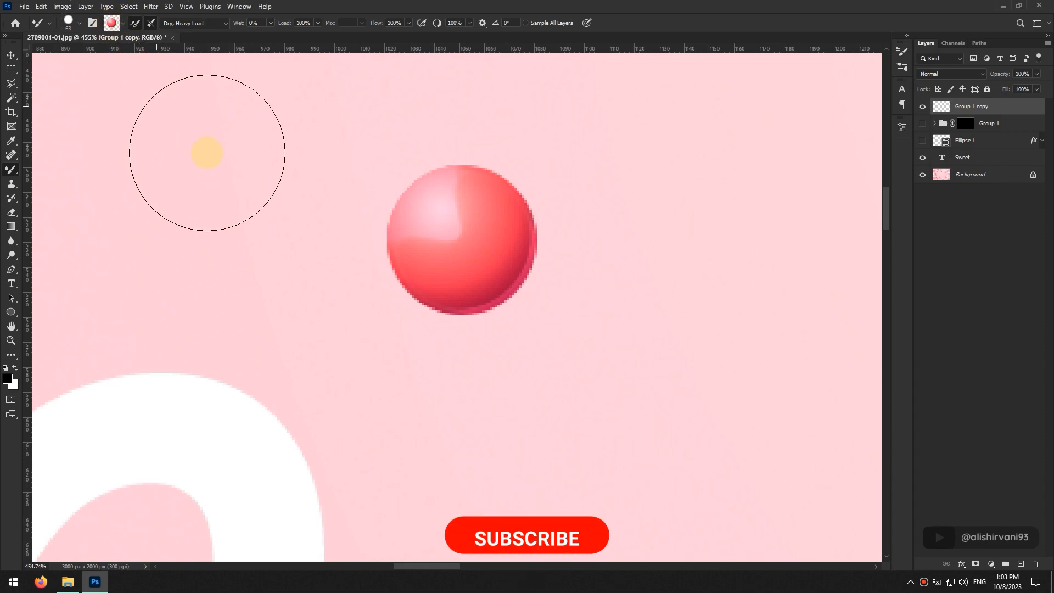
Step: Add a new layer above the merged ball and name it S
scroll(264, 237, "down", 5)
scroll(264, 238, "down", 5)
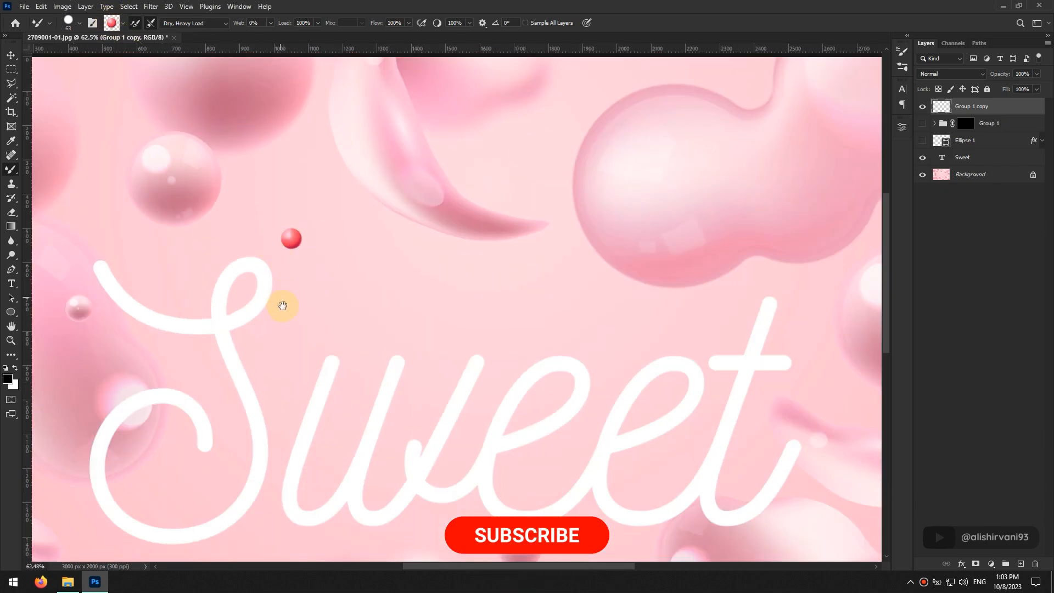
scroll(283, 301, "up", 1)
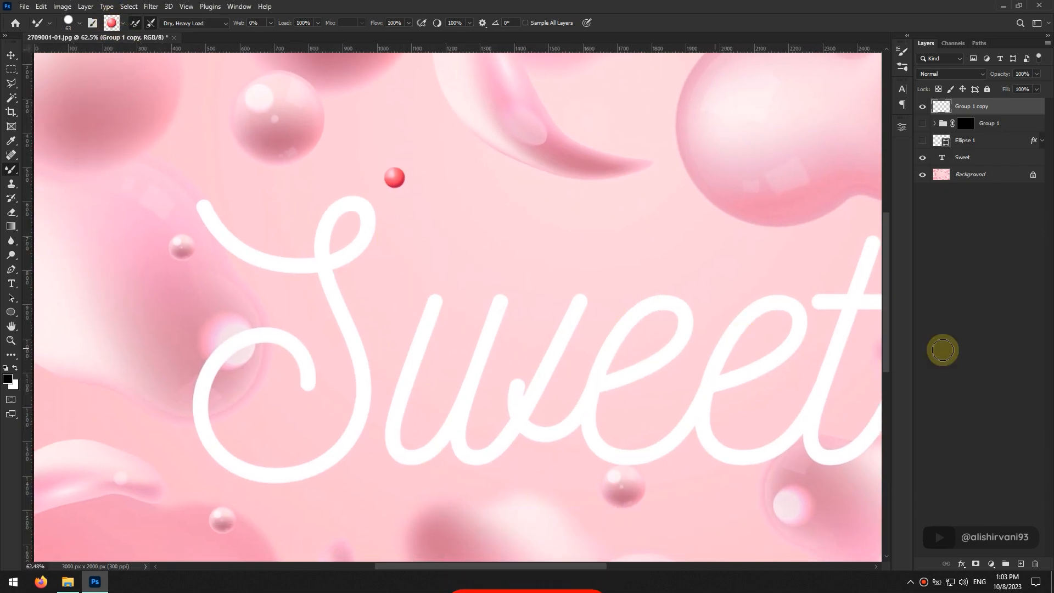
left_click(1021, 563)
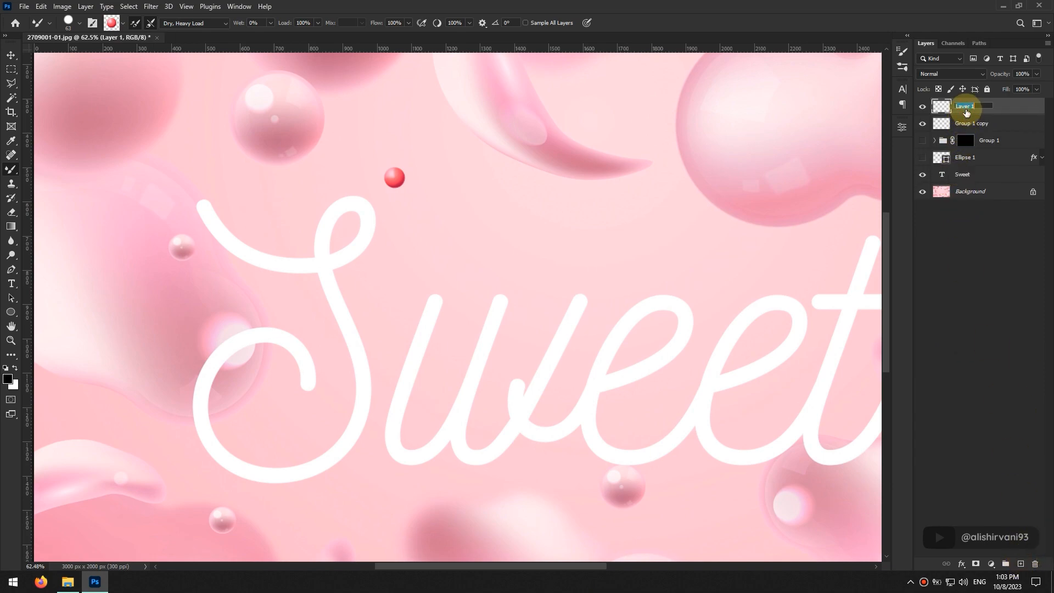
type("S")
key("Return")
Step: Stroke the S path with the Mixer Brush Tool on the S layer, without simulated pressure
left_click(978, 43)
left_click(928, 62)
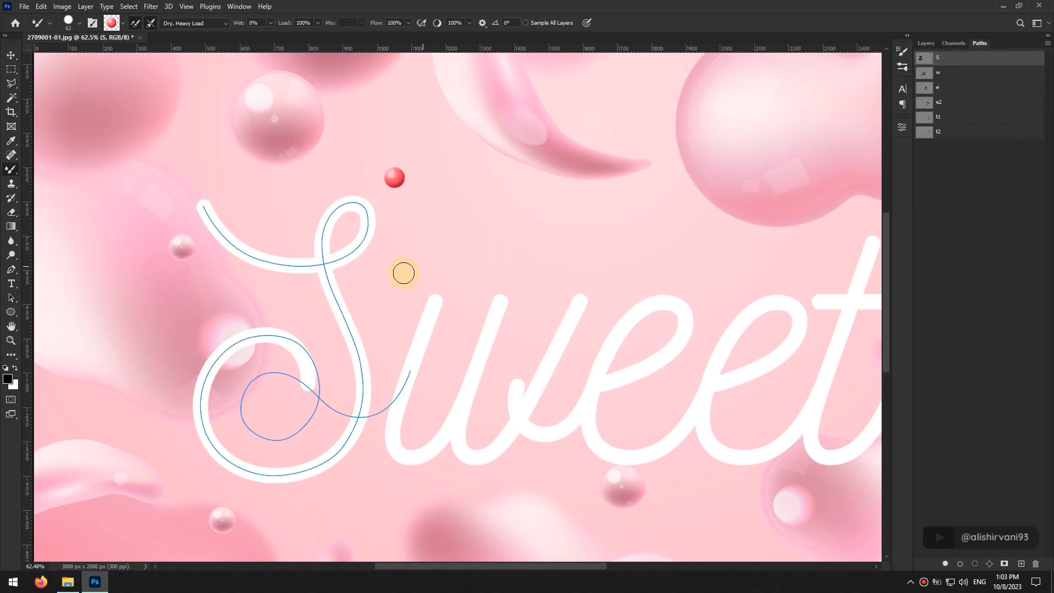
key("p")
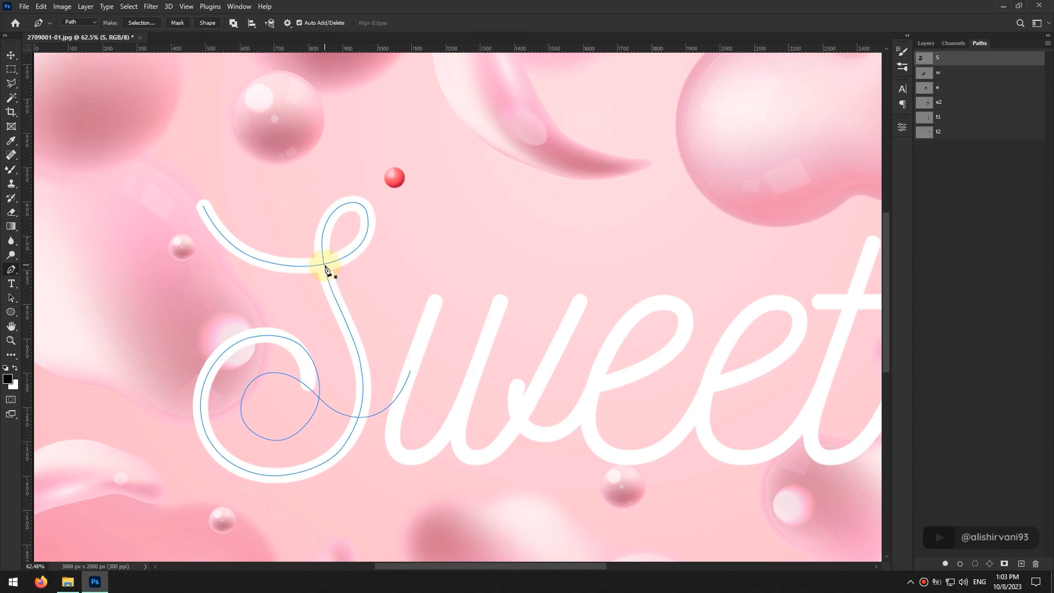
right_click(324, 266)
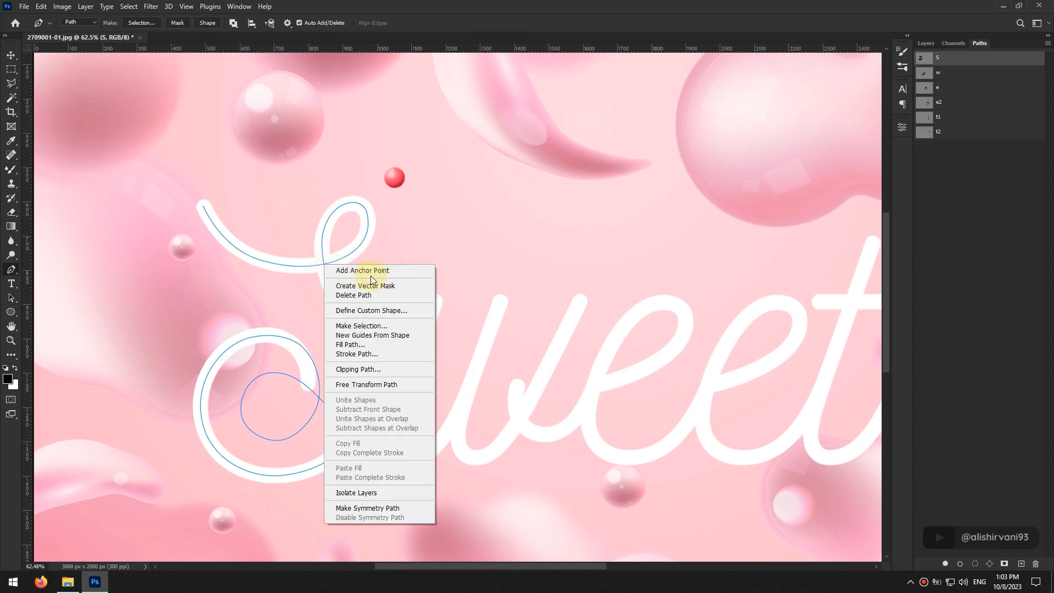
left_click(390, 353)
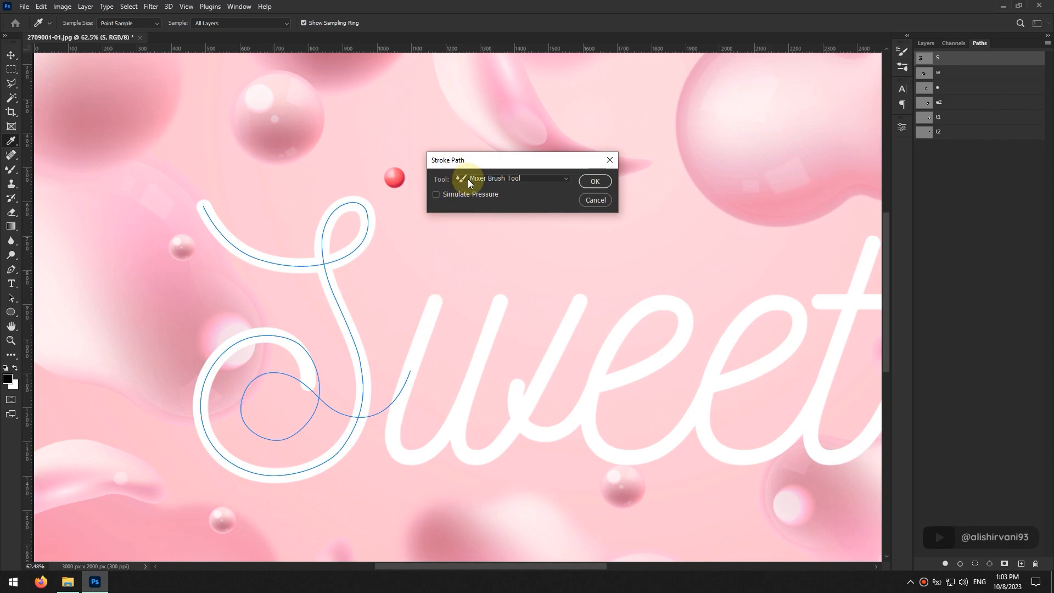
left_click(471, 177)
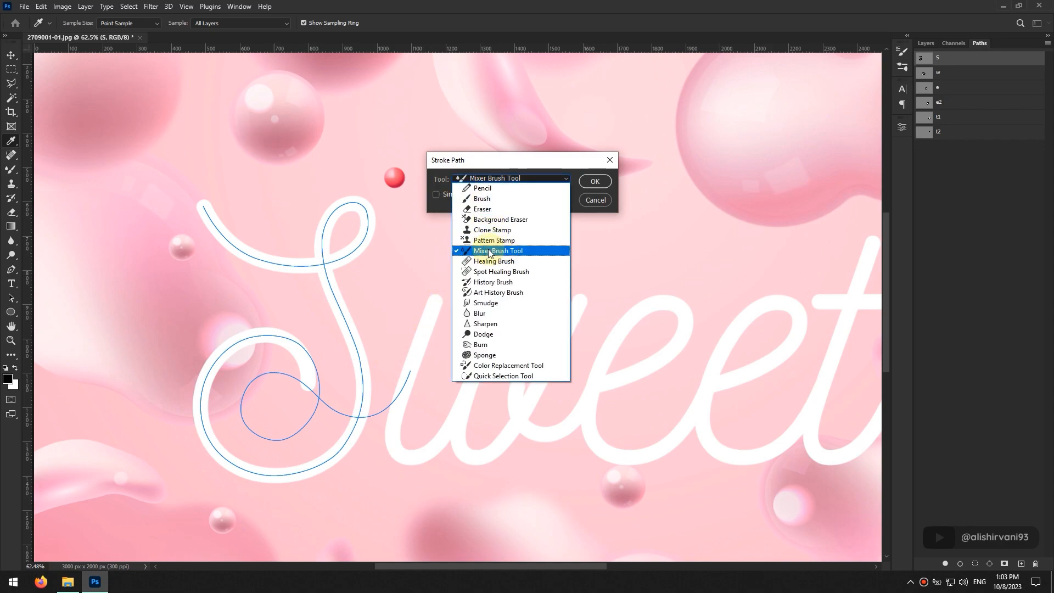
left_click(519, 248)
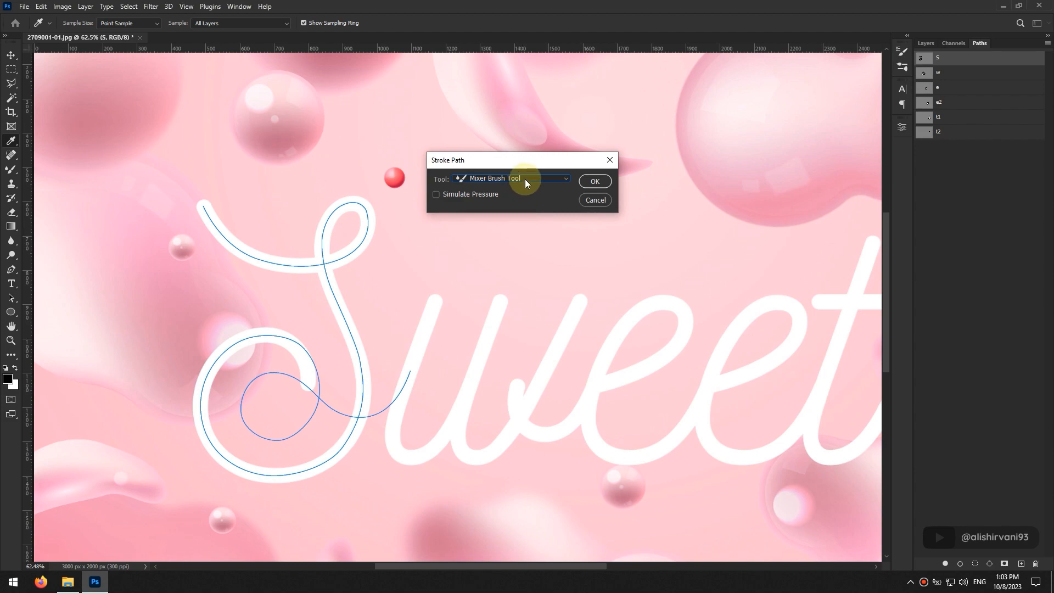
left_click(593, 181)
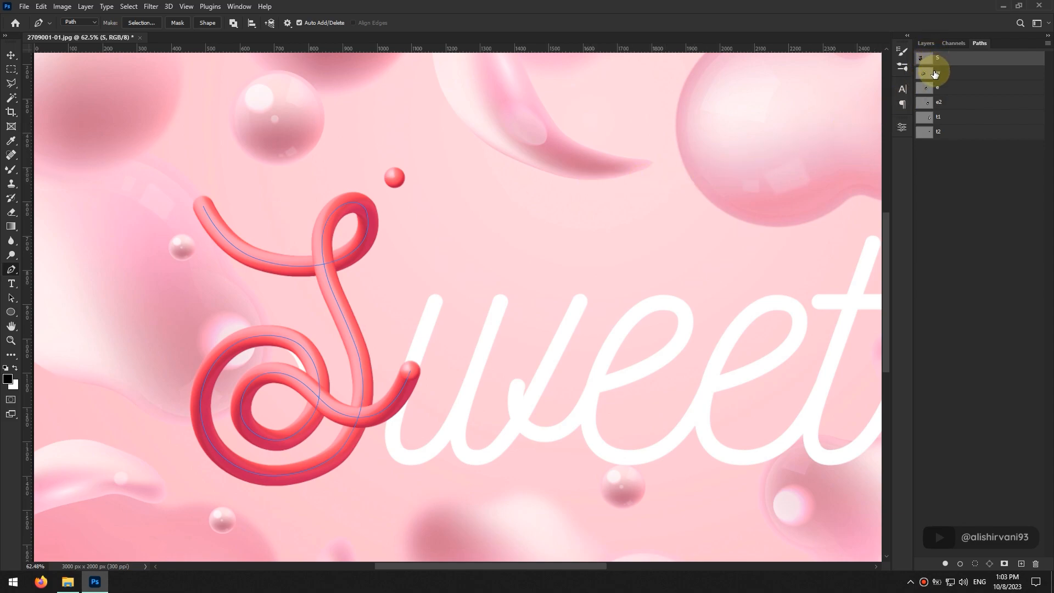
Step: Add a new layer above the S layer and name it w
left_click(928, 43)
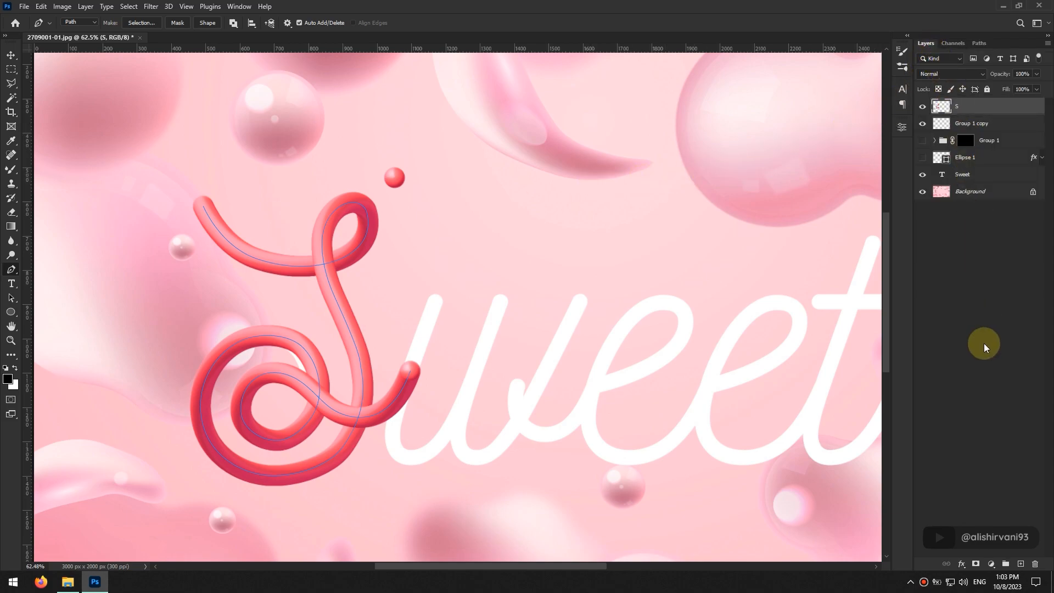
left_click(1021, 564)
double_click(966, 106)
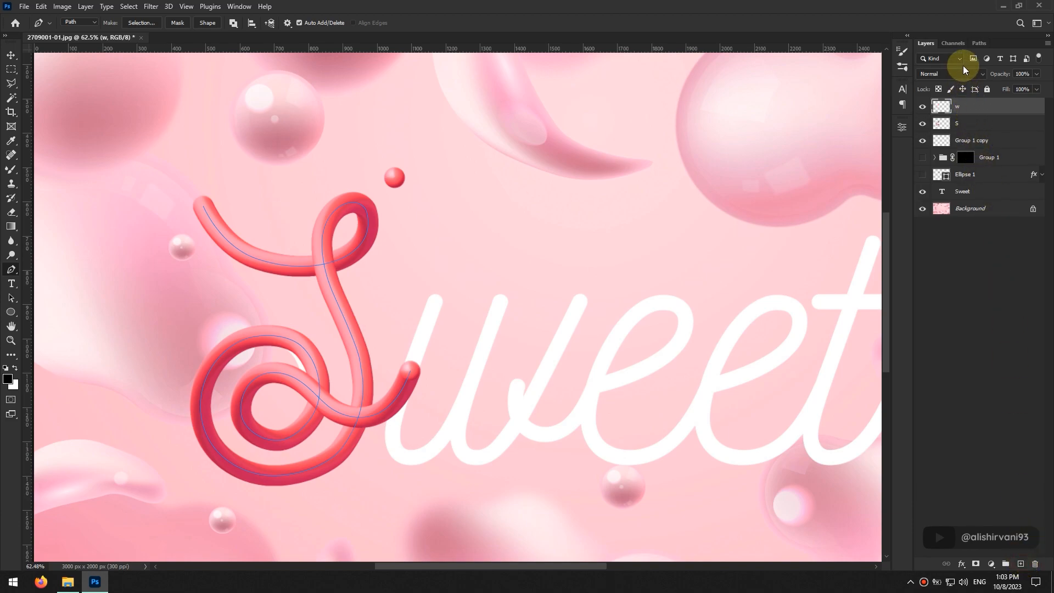
Step: Stroke the w path with the Mixer Brush Tool on the w layer
left_click(973, 43)
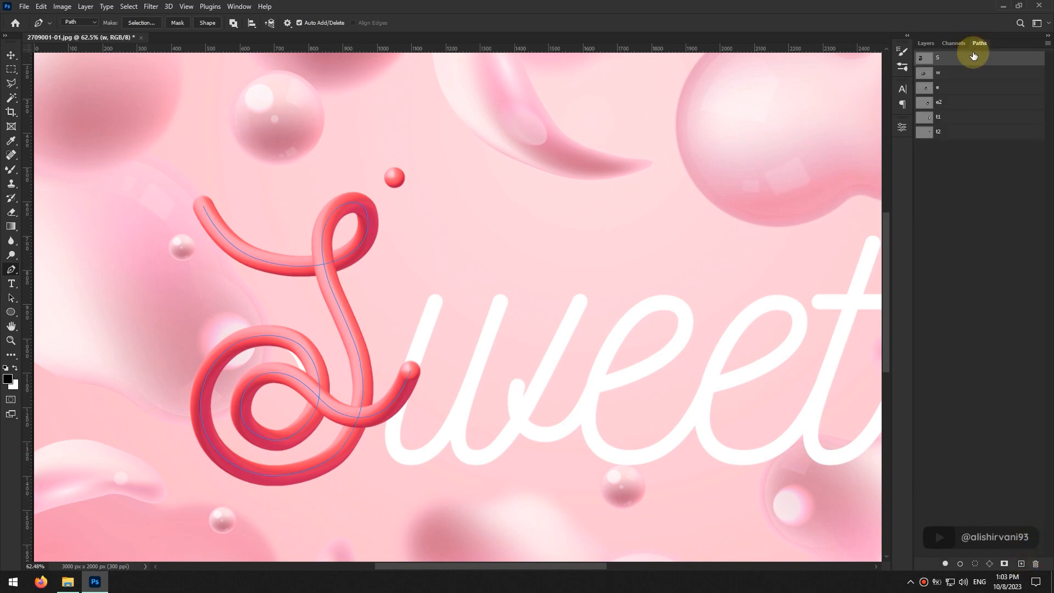
left_click(931, 75)
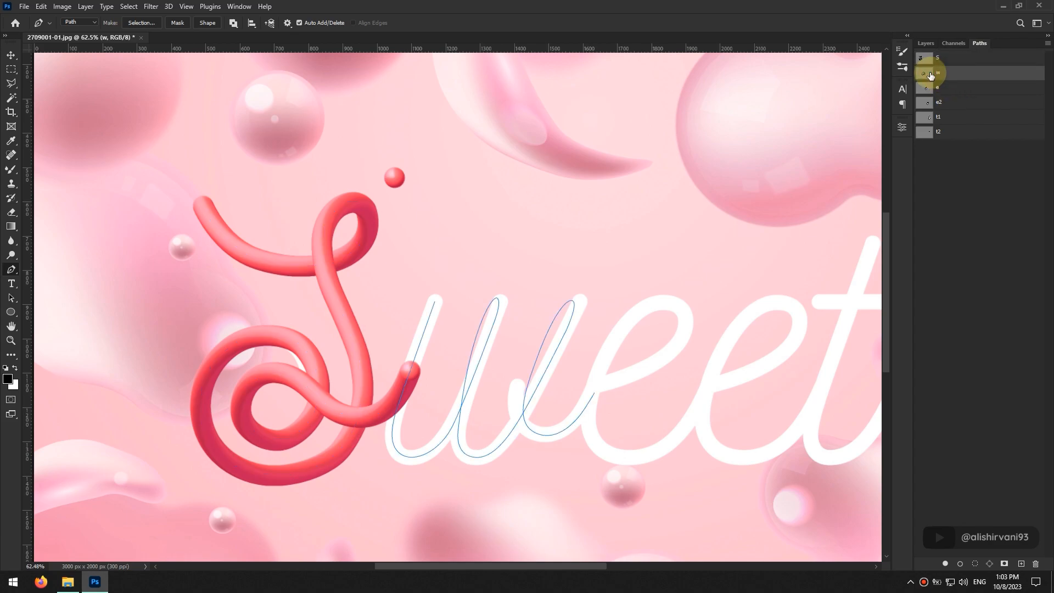
right_click(479, 362)
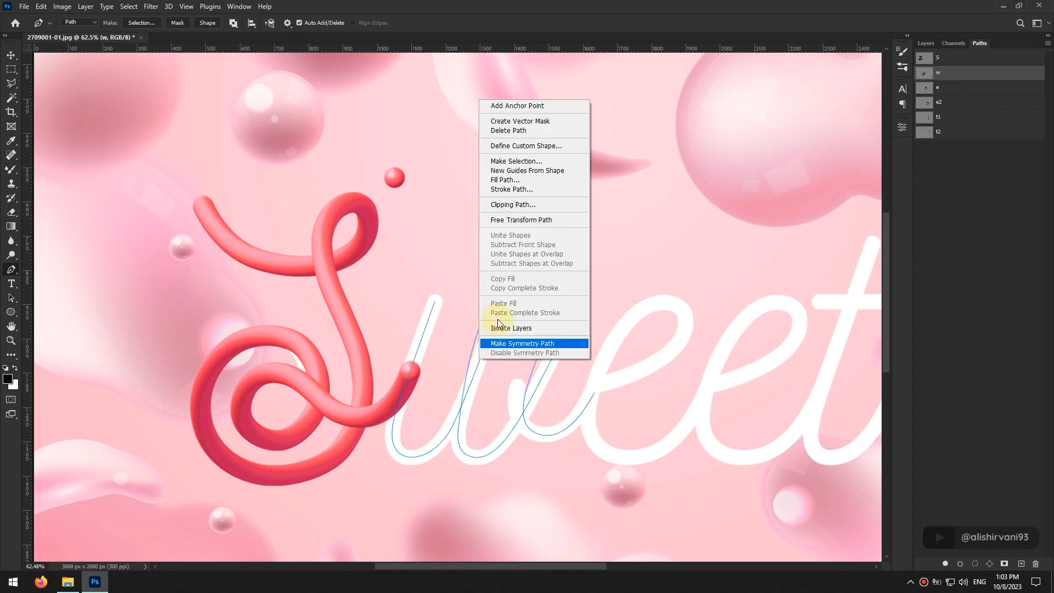
left_click(537, 189)
left_click(587, 183)
key("p")
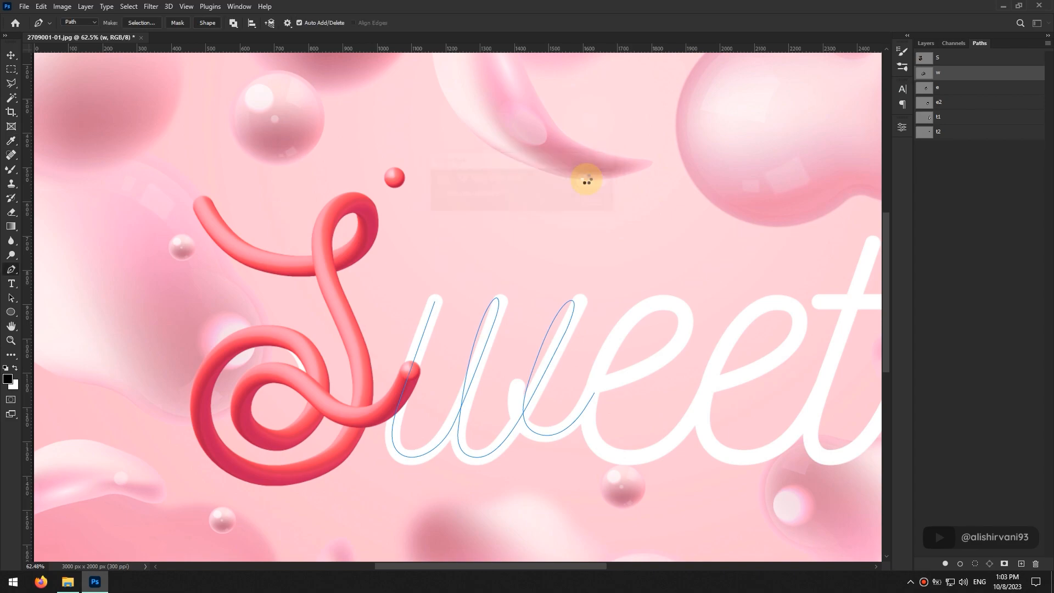
Step: Add a layer named e and stroke the first e path on it with the Mixer Brush Tool
left_click_drag(718, 277, 536, 248)
left_click(931, 91)
left_click(927, 43)
right_click(464, 329)
left_click(532, 172)
left_click(587, 183)
scroll(659, 364, "up", 2)
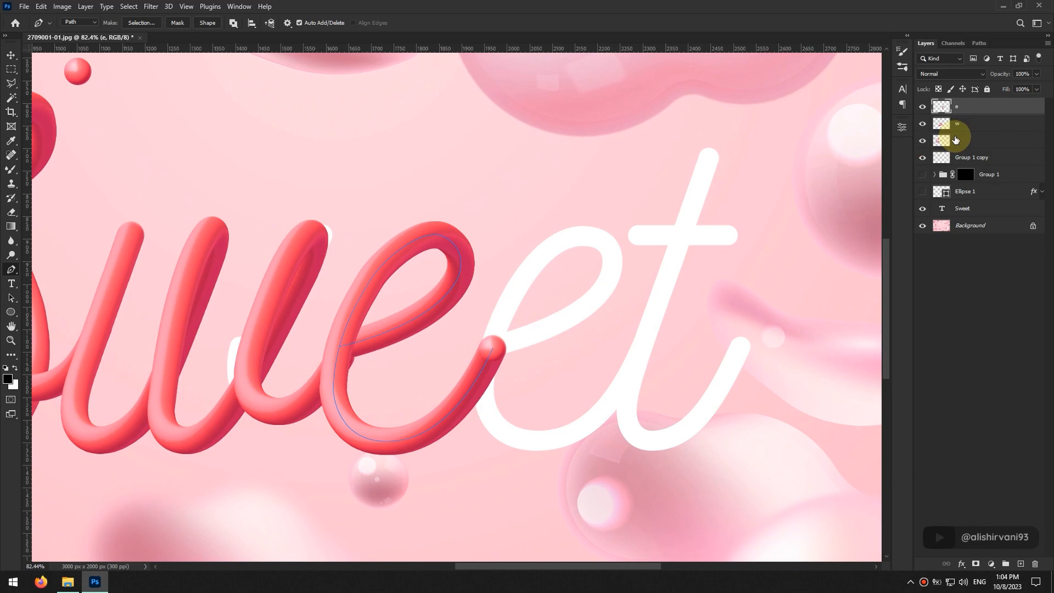
Step: Duplicate the e layer and move the copy horizontally onto the second white e of the lettering
key("ctrl+j")
key("v")
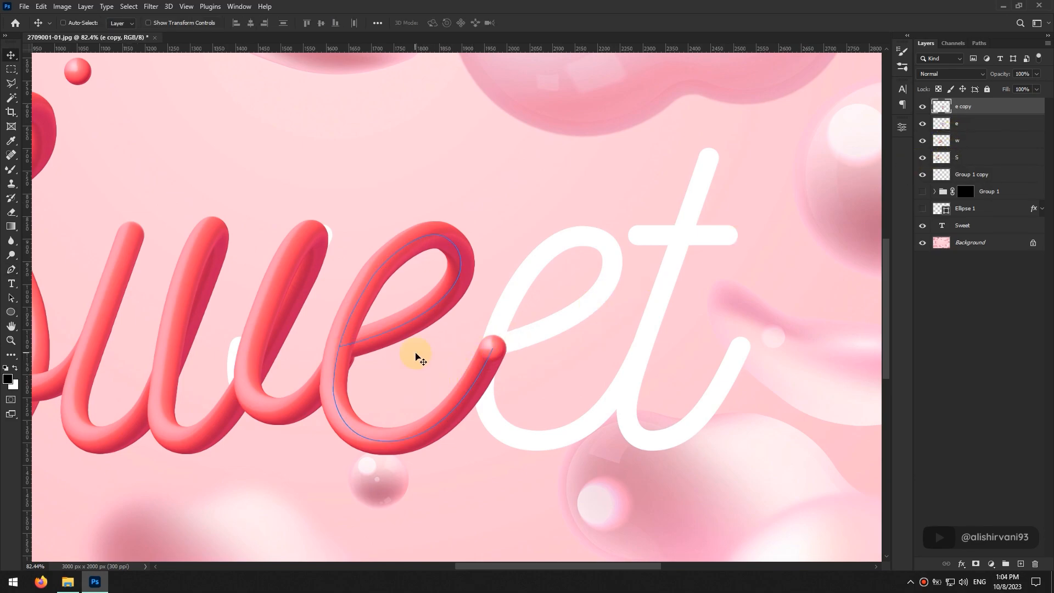
key("shift+Right")
key("shift+Right")
key("shift+Right")
key("shift+Right")
key("shift+Right")
key("shift+Right")
key("shift+Right")
key("shift+Right")
key("shift+Right")
key("shift+Right")
key("shift+Right")
key("shift+Right")
key("shift+Right")
key("shift+Right")
key("shift+Right")
key("shift+Right")
key("shift+Right")
key("shift+Right")
key("shift+Right")
key("shift+Right")
key("shift+Right")
key("shift+Right")
key("shift+Right")
key("shift+Right")
key("shift+Right")
key("shift+Right")
key("shift+Right")
key("shift+Right")
key("shift+Right")
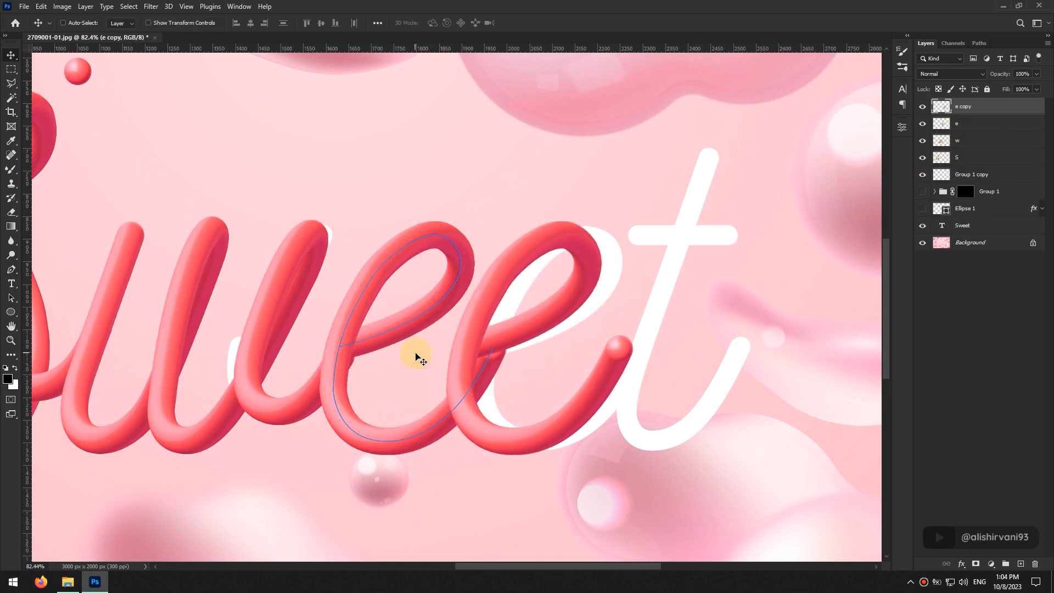
Step: Stroke the t1 path with the Mixer Brush Tool on a layer named t1, and add a t2 layer above it
key("p")
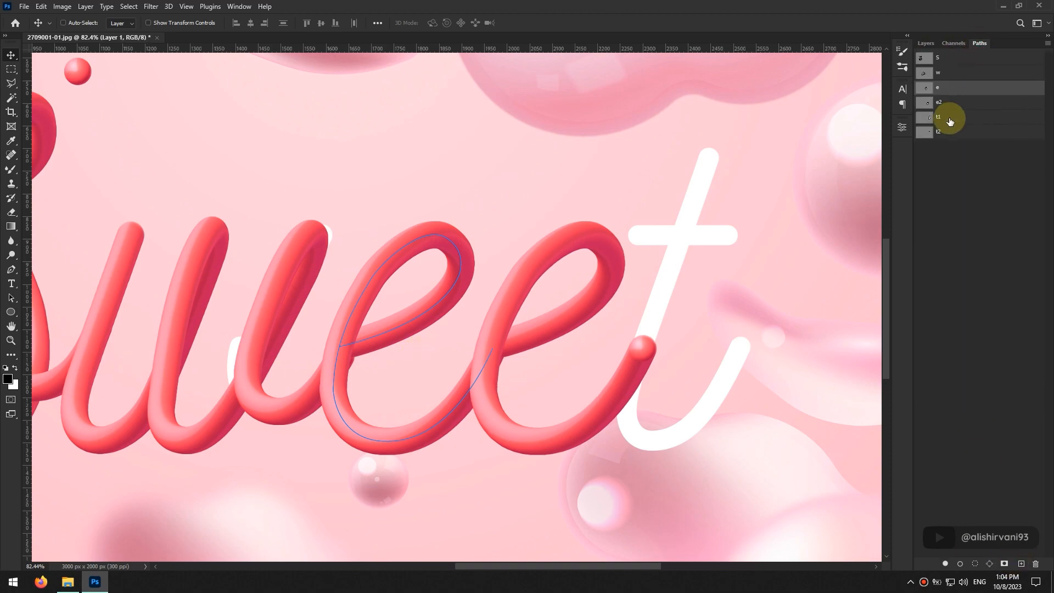
right_click(691, 200)
left_click(714, 283)
left_click(1021, 563)
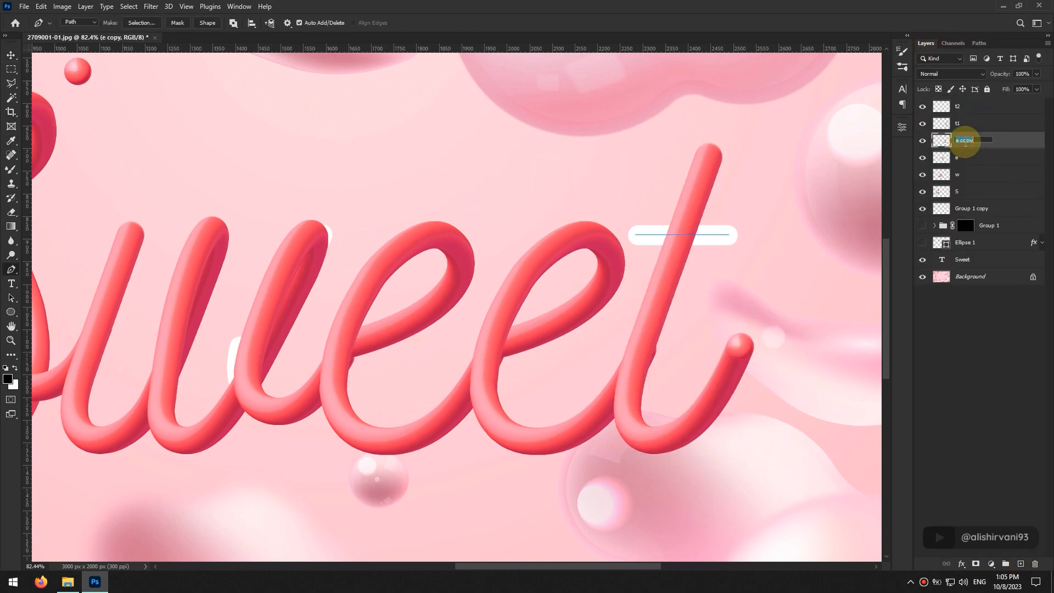
Step: Rename the e copy layer as e2 and stroke the t crossbar path on the t2 layer with the Mixer Brush Tool
right_click(706, 234)
left_click(729, 317)
left_click(590, 176)
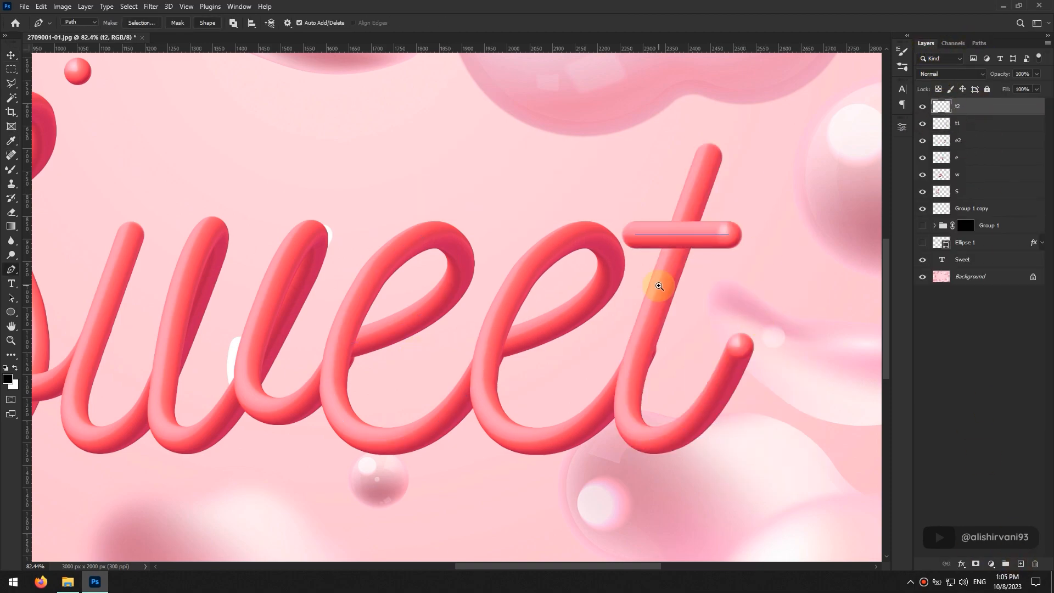
Step: Hide the Group 1 copy layer and the Sweet text layer, and deselect the t2 path
left_click_drag(659, 286, 611, 295)
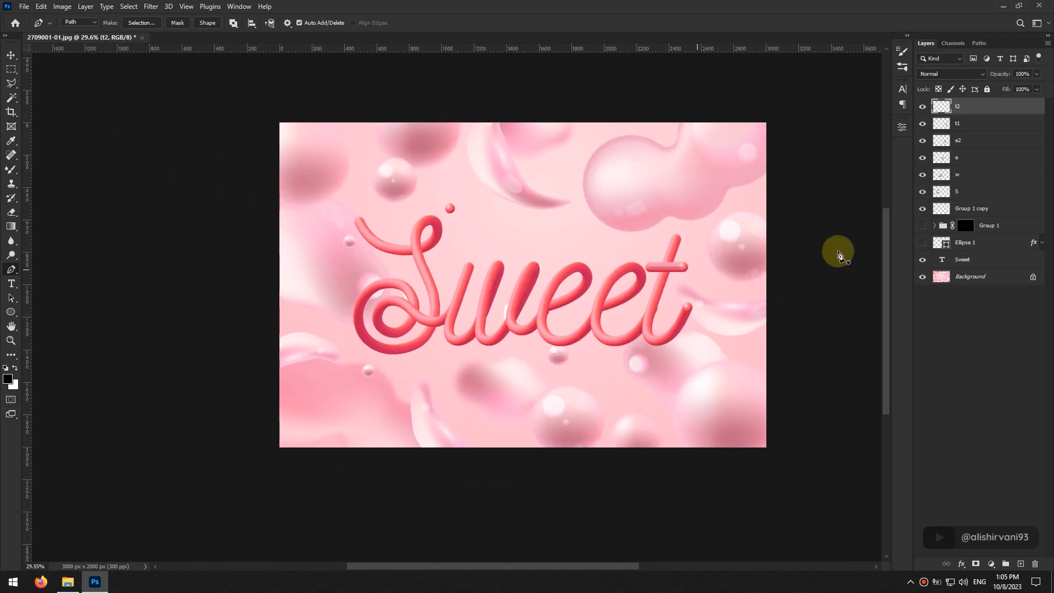
left_click(925, 214)
left_click_drag(621, 346, 635, 338)
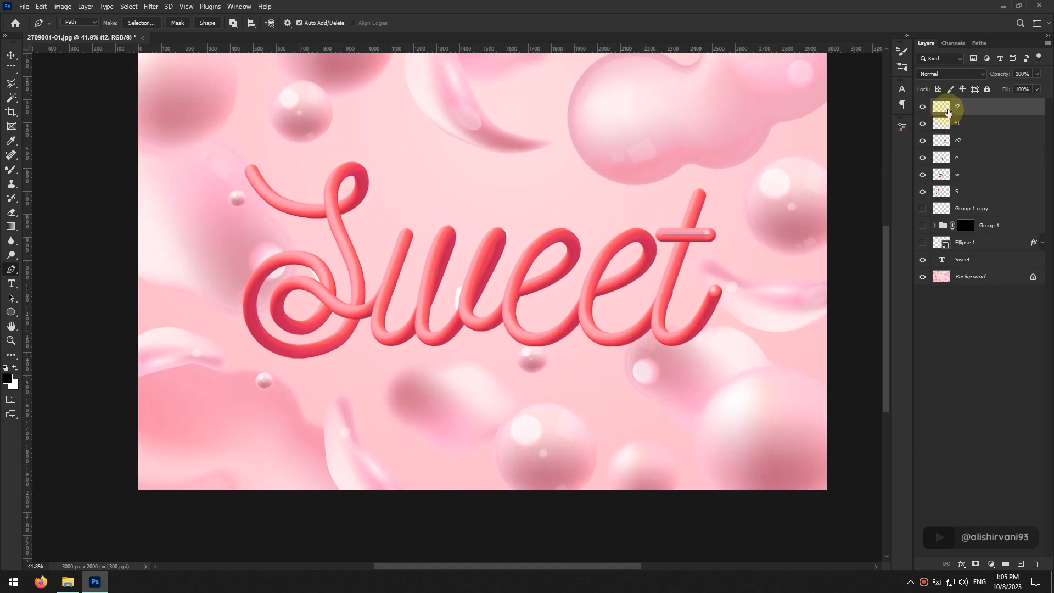
left_click(979, 44)
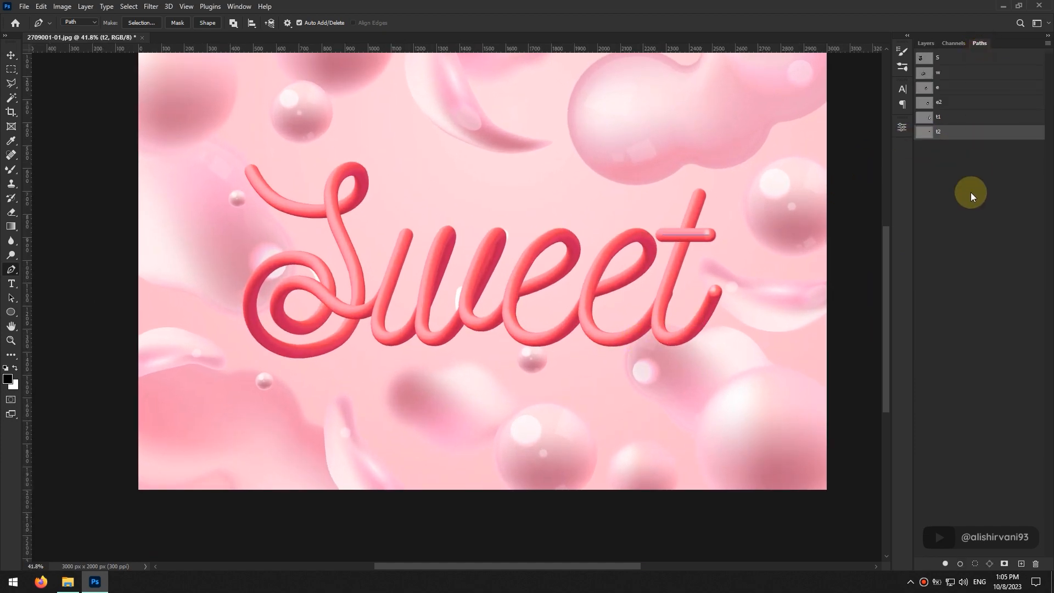
left_click(925, 43)
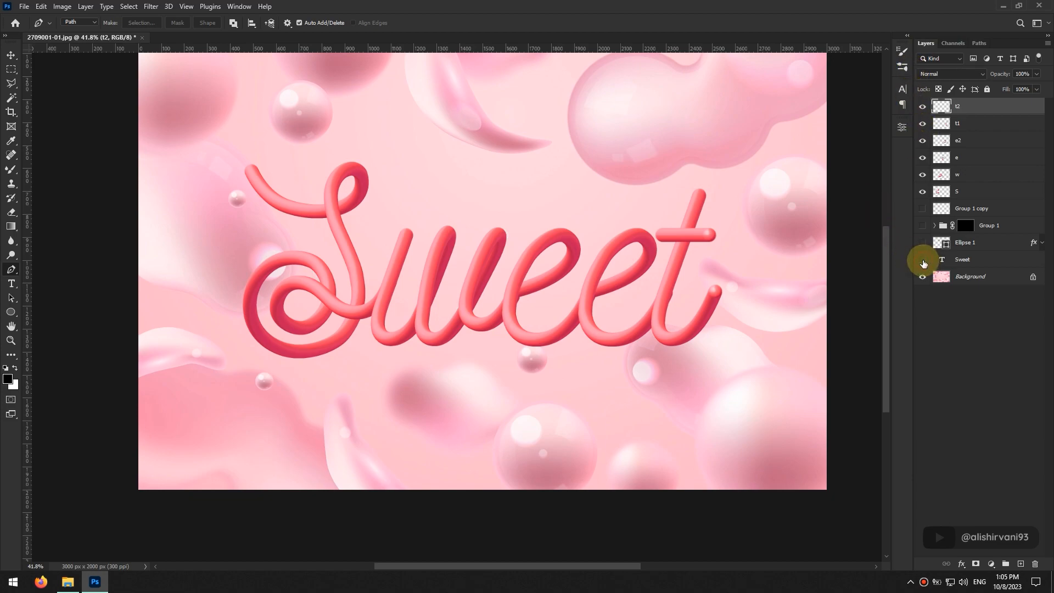
left_click(923, 260)
Step: Add a layer mask to the w layer and paint black with the Brush Tool over its end protruding inside the first e
scroll(426, 322, "up", 5)
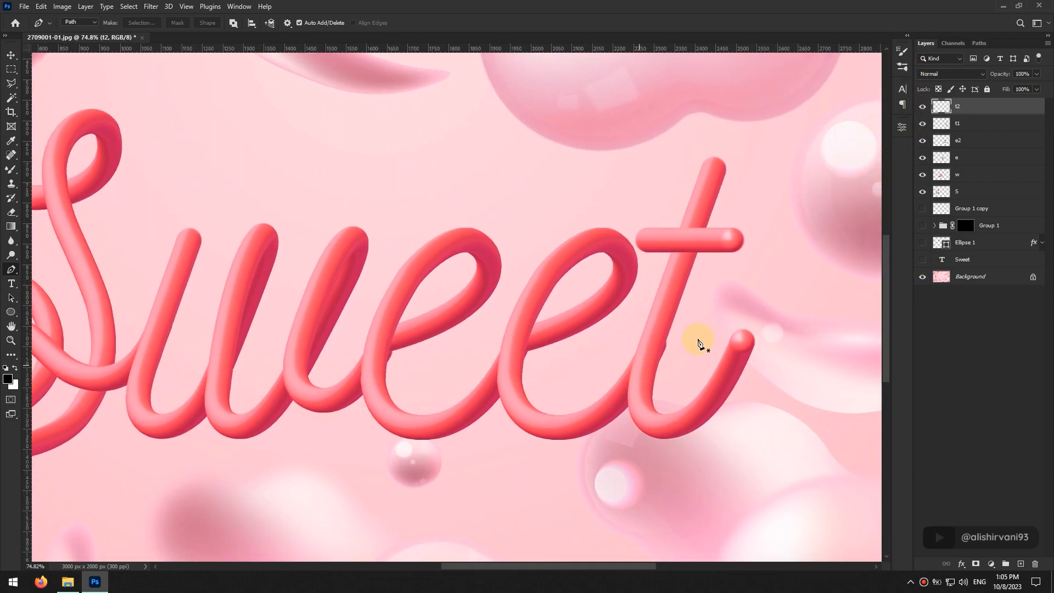
left_click(969, 193)
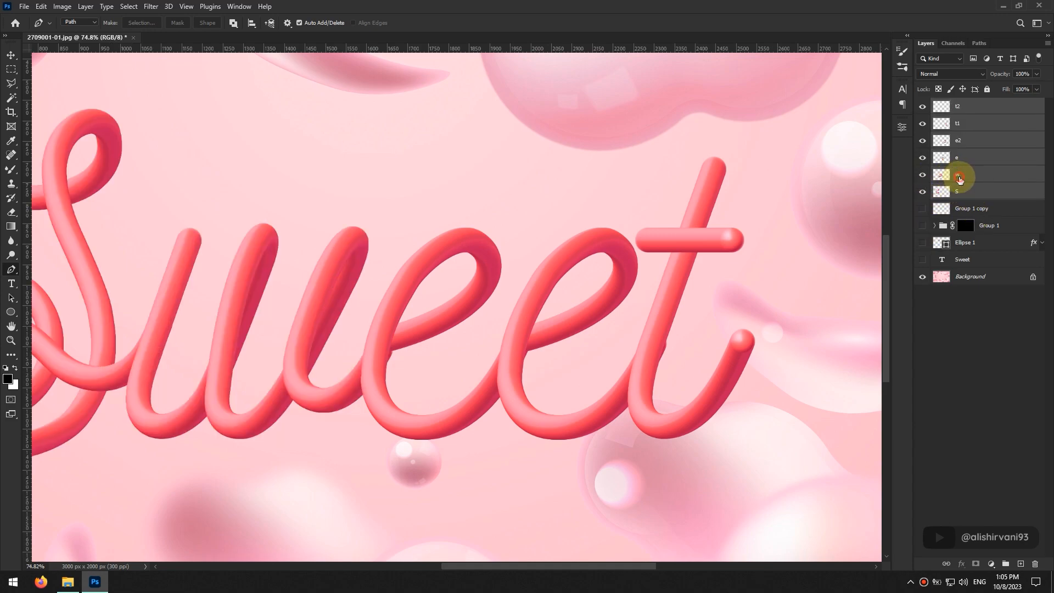
left_click(955, 174)
left_click(975, 564)
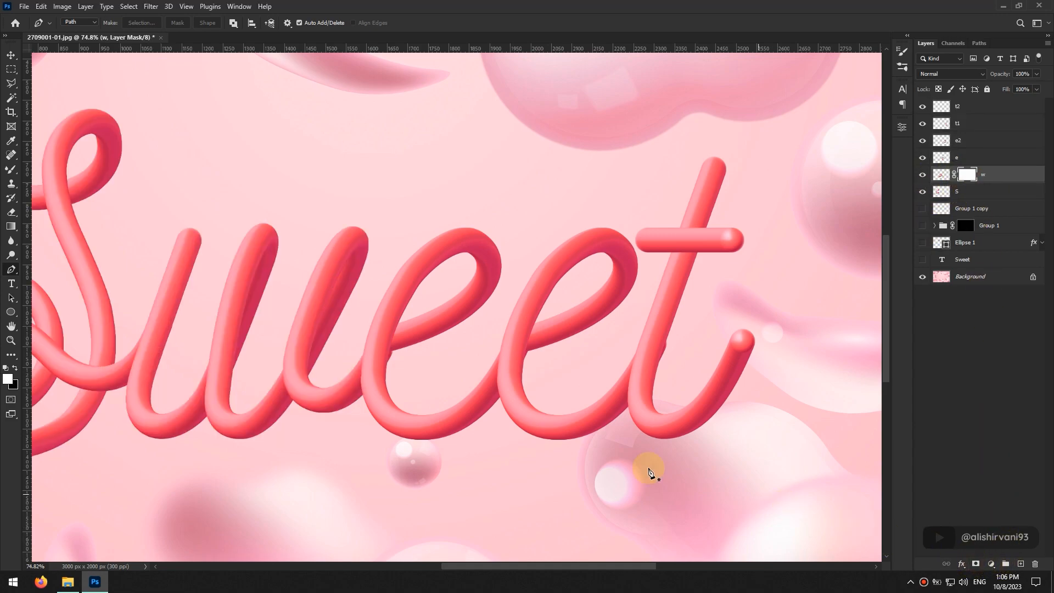
left_click_drag(377, 358, 406, 357)
key("x")
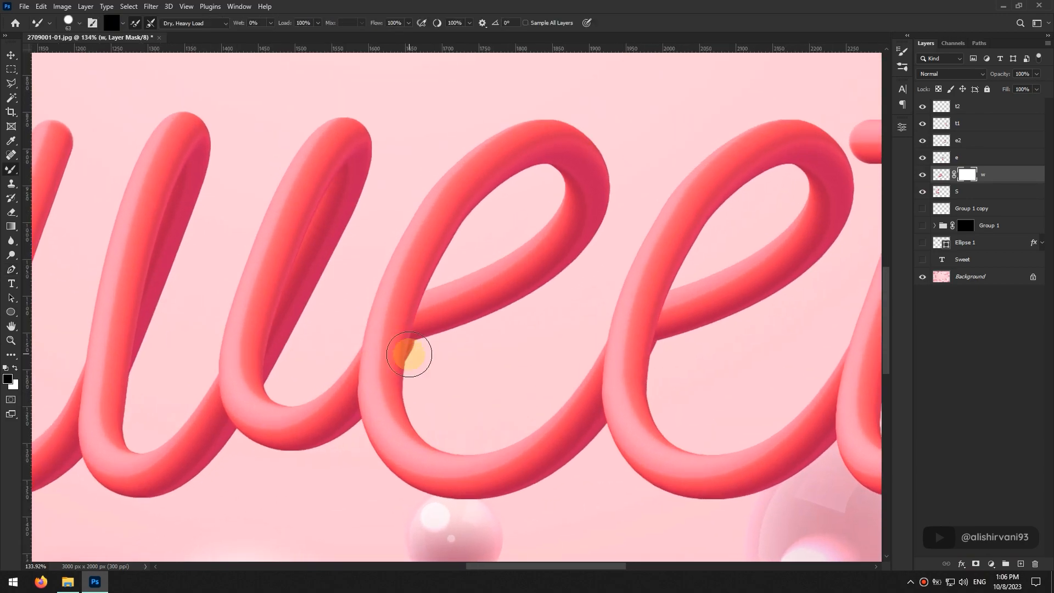
left_click(11, 169)
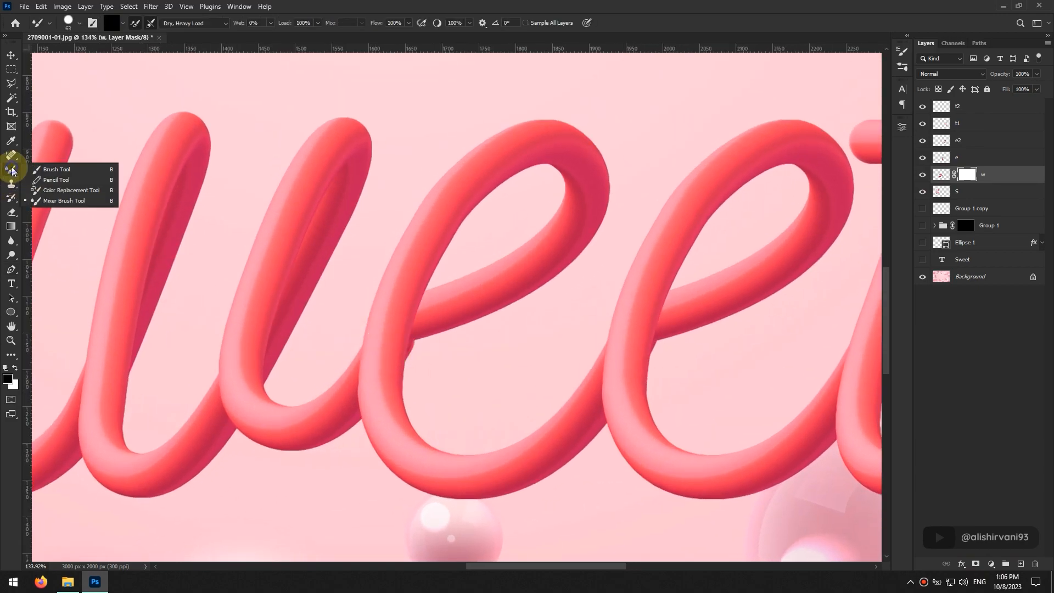
left_click(55, 169)
mouse_move(429, 347)
left_mouse_down()
mouse_move(439, 351)
mouse_move(425, 375)
mouse_move(423, 360)
mouse_move(446, 373)
left_mouse_up()
Step: Add a layer mask to the e layer, paint out its end protruding inside the second e, and select the e2 layer
left_click_drag(653, 381, 527, 358)
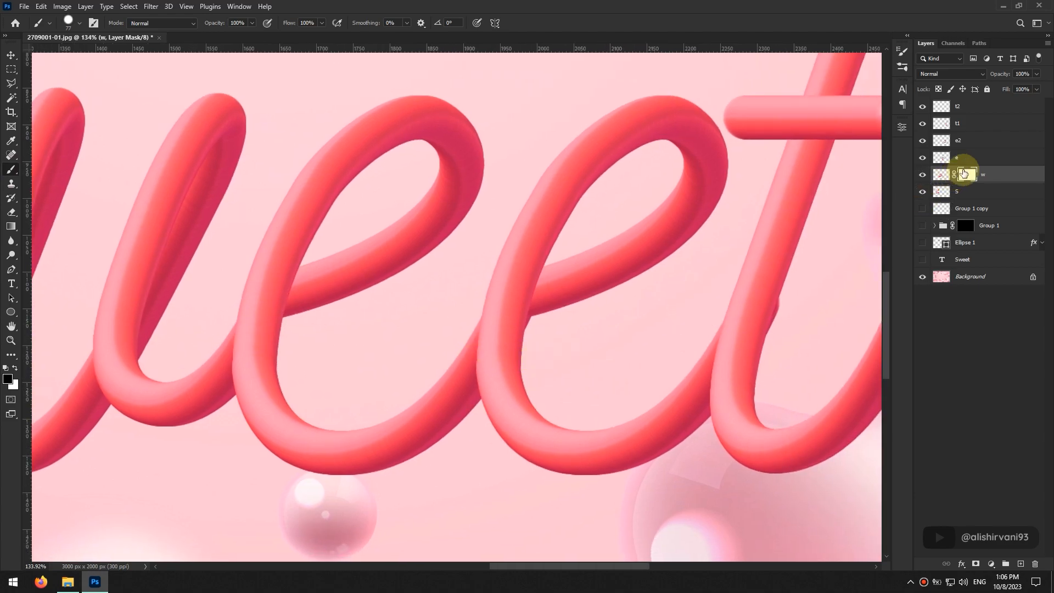
left_click(978, 160)
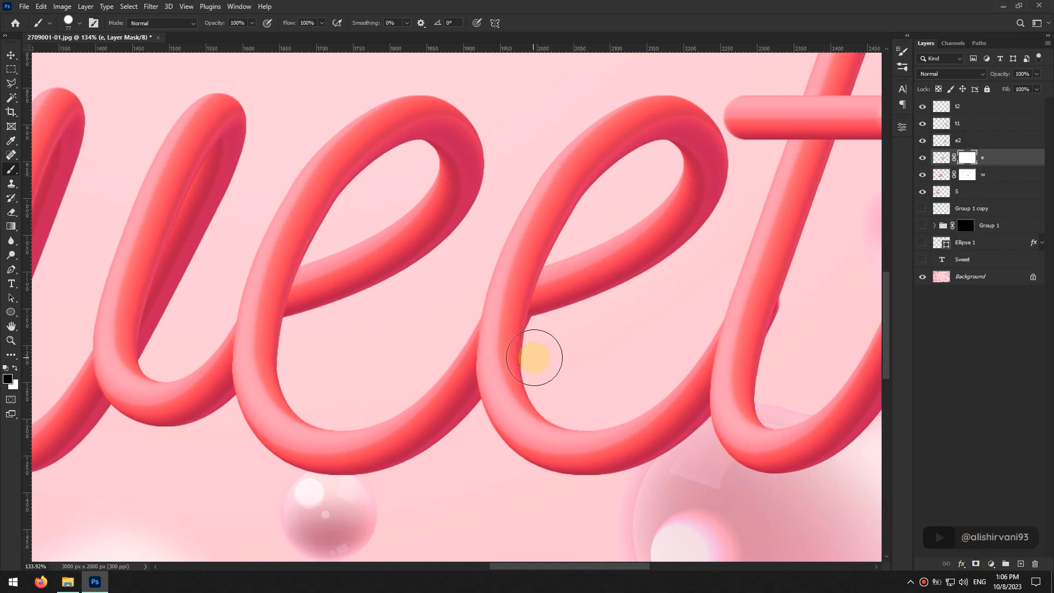
scroll(541, 328, "right", 3)
left_click(967, 141)
scroll(377, 266, "down", 3)
scroll(456, 343, "up", 5)
Step: Group the letter layers from t2 to S, and make a merged single-layer copy of the group with the original hidden
left_click(972, 192, "shift")
key("ctrl+g")
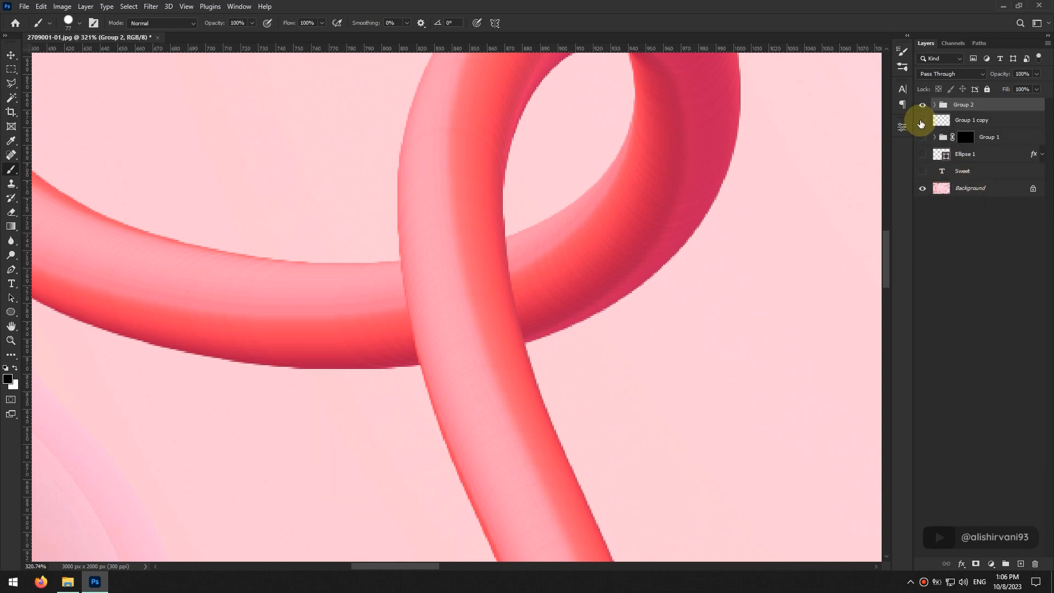
key("ctrl+j")
left_click(923, 120)
key("ctrl+e")
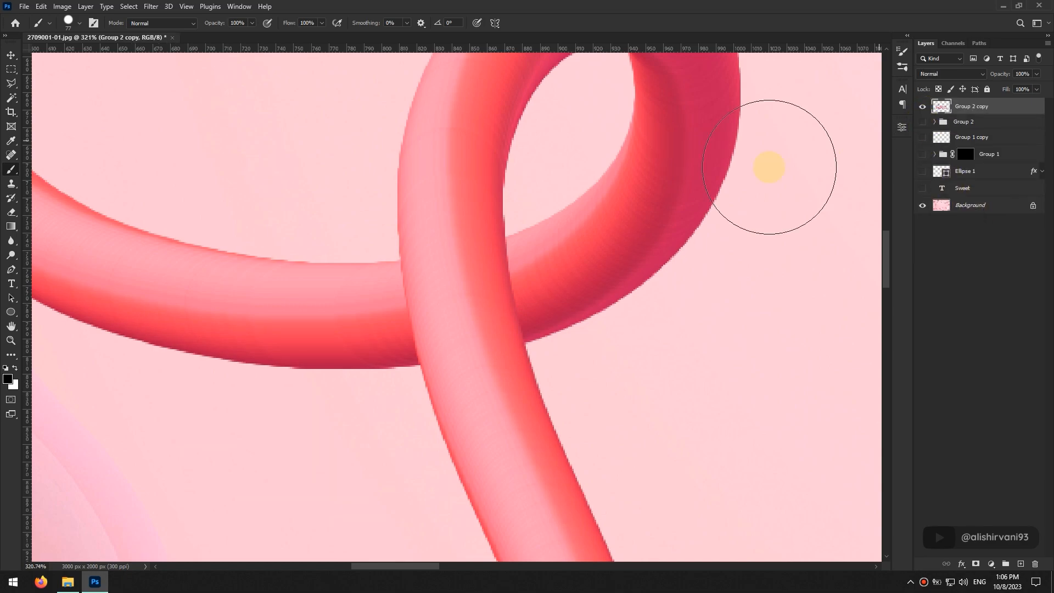
Step: Apply the Stylize Diffuse filter in Anisotropic mode to the Group 2 copy layer, comparing the preview on the S
scroll(628, 242, "down", 10)
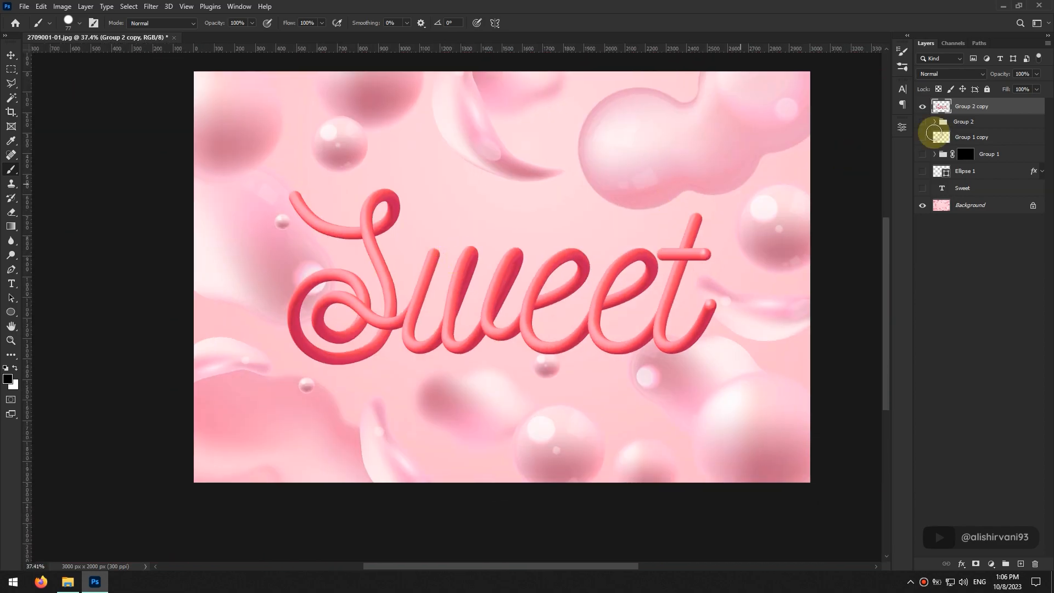
left_click(151, 7)
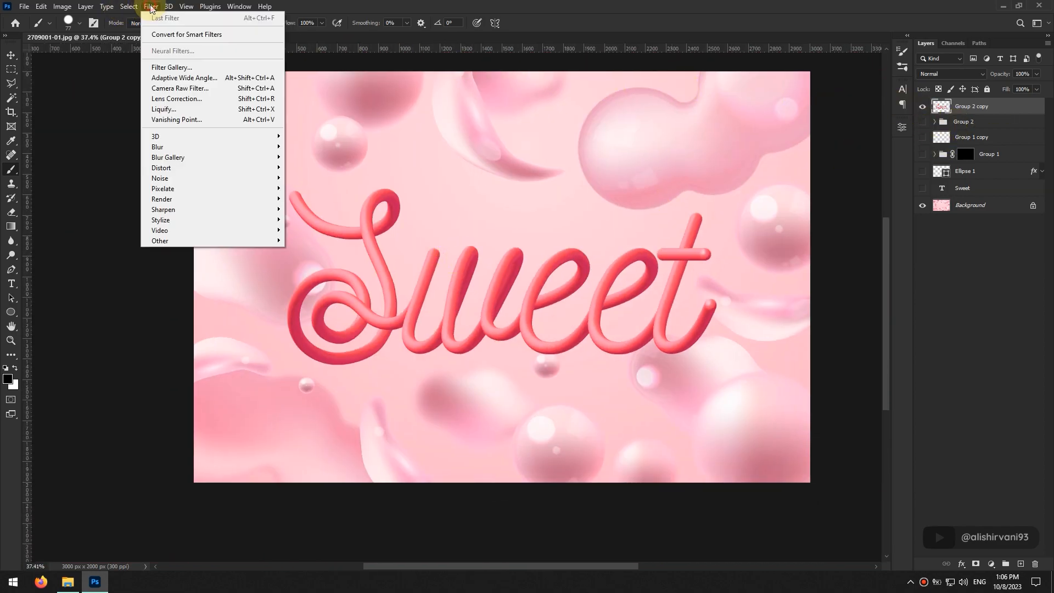
left_click(220, 220)
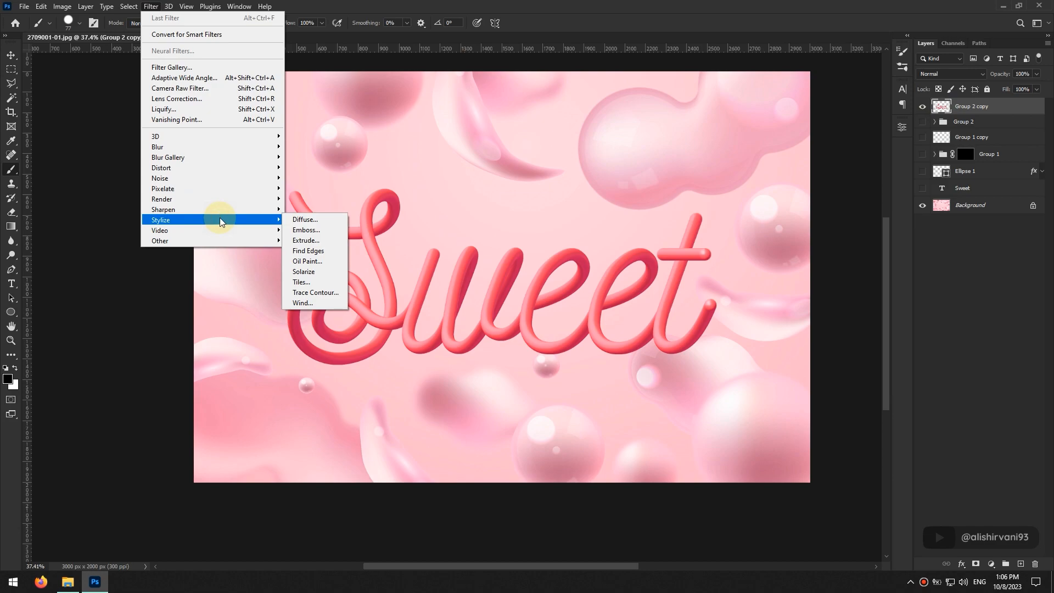
left_click(306, 220)
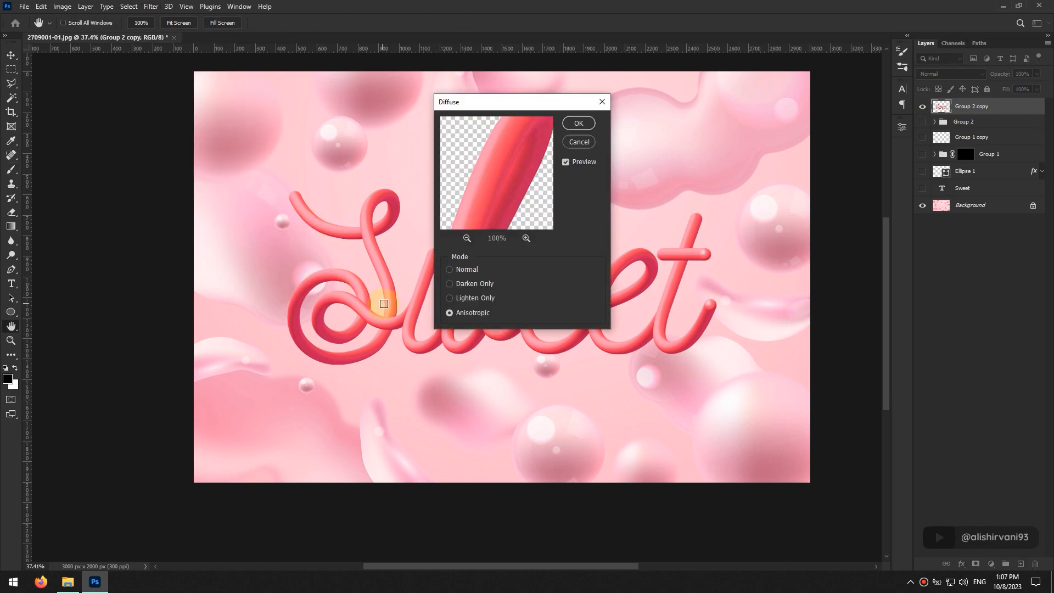
left_click(373, 249)
left_click(449, 270)
left_click(567, 162)
scroll(368, 236, "up", 10)
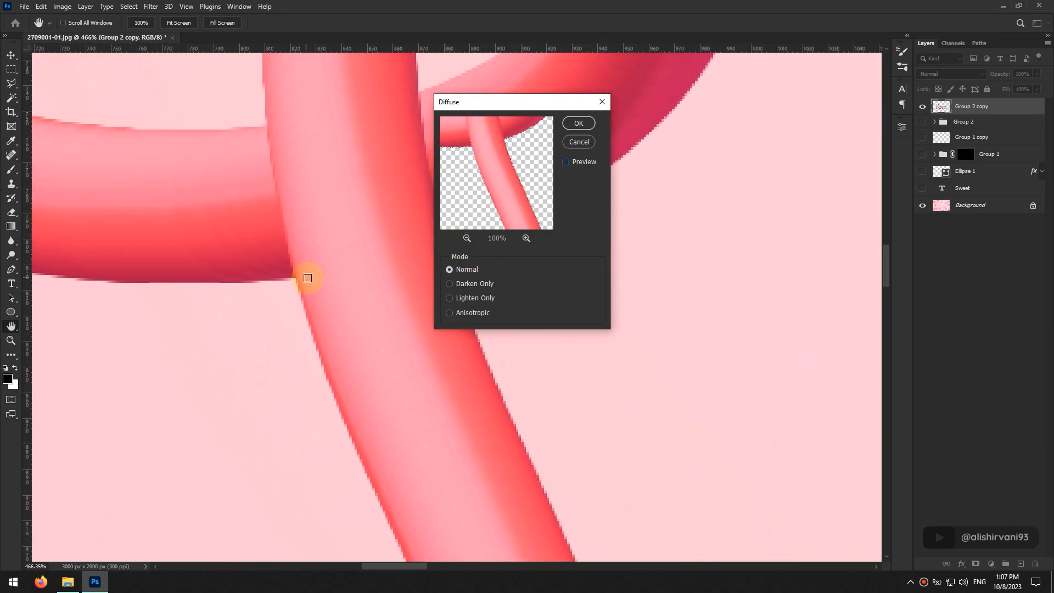
left_click(567, 162)
left_click(449, 312)
left_click(566, 162)
left_click(566, 162)
left_click(567, 162)
left_click(567, 161)
left_click(577, 123)
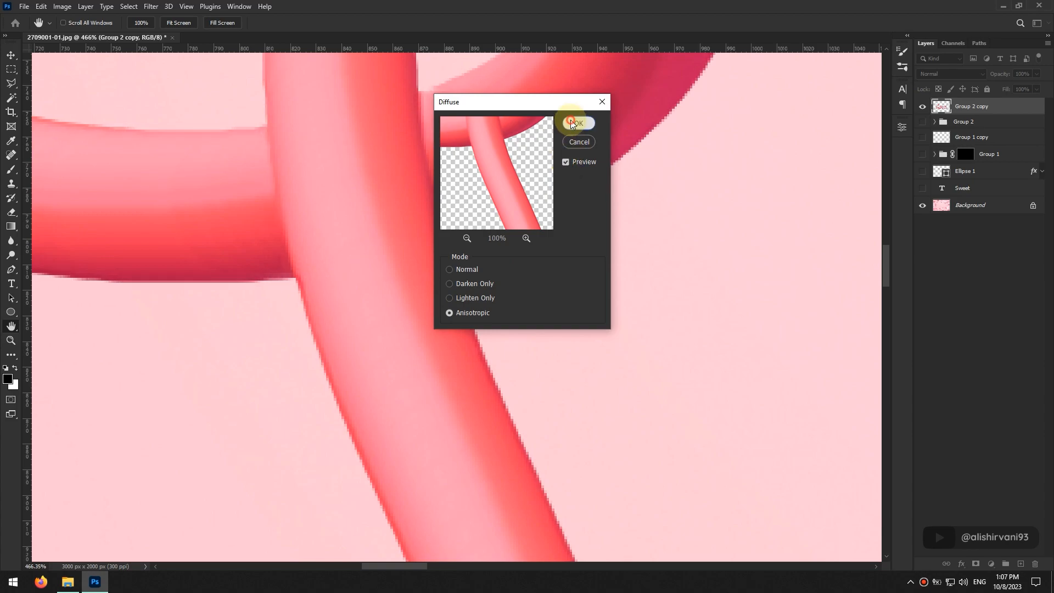
Step: Add a new empty layer above the Group 2 copy layer
key("b")
mouse_move(537, 285)
left_mouse_down()
mouse_move(463, 282)
mouse_move(560, 313)
mouse_move(485, 267)
left_mouse_up()
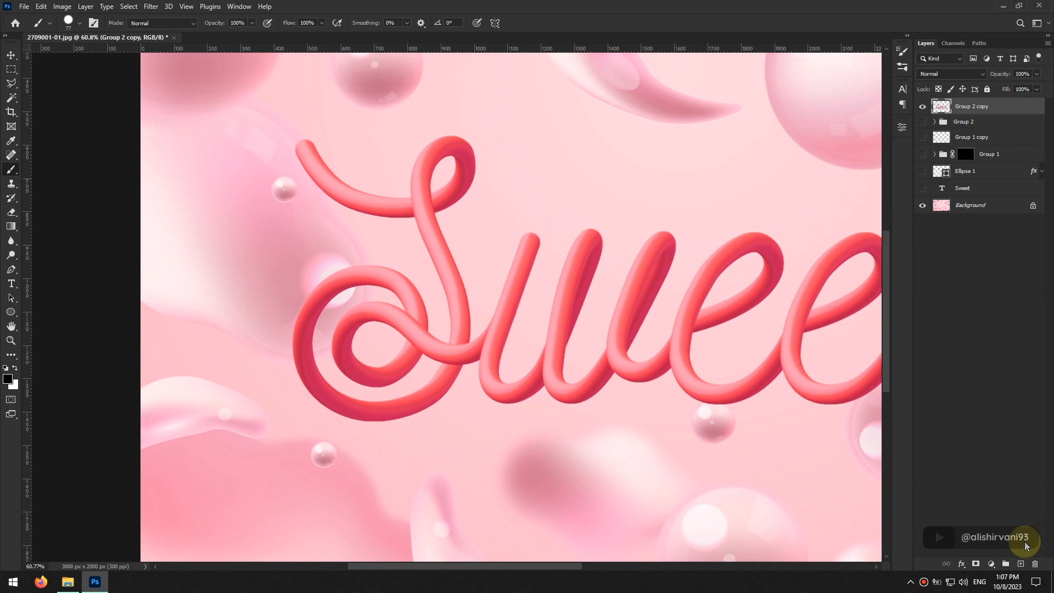
left_click(1020, 565)
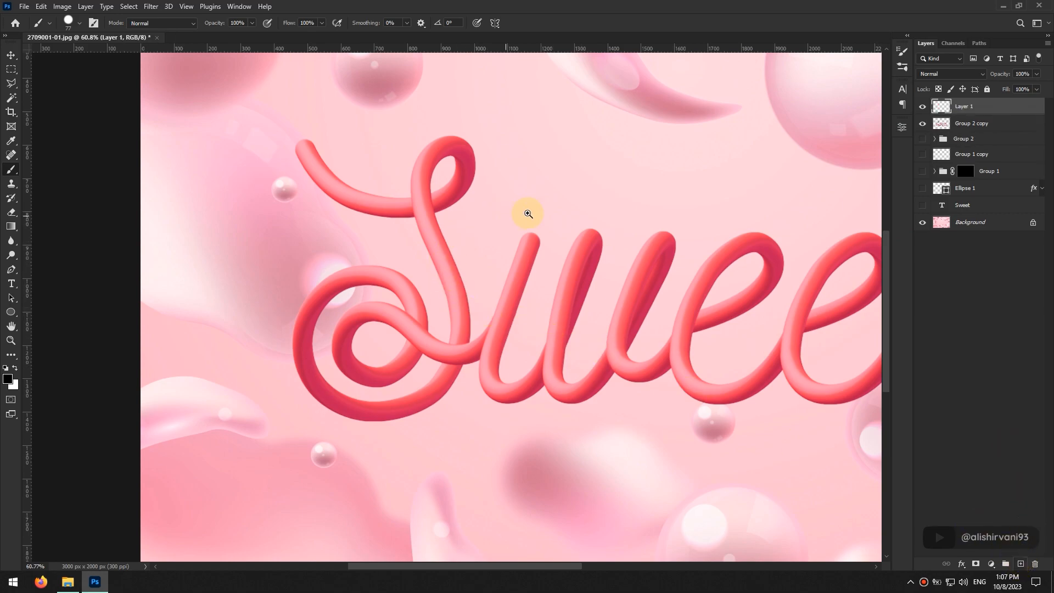
Step: Outline the area right of the S's upper loop crossing with the Pen tool and convert the path to a selection
mouse_move(436, 176)
left_mouse_down()
mouse_move(492, 192)
mouse_move(485, 214)
mouse_move(518, 264)
mouse_move(440, 252)
mouse_move(449, 258)
left_mouse_up()
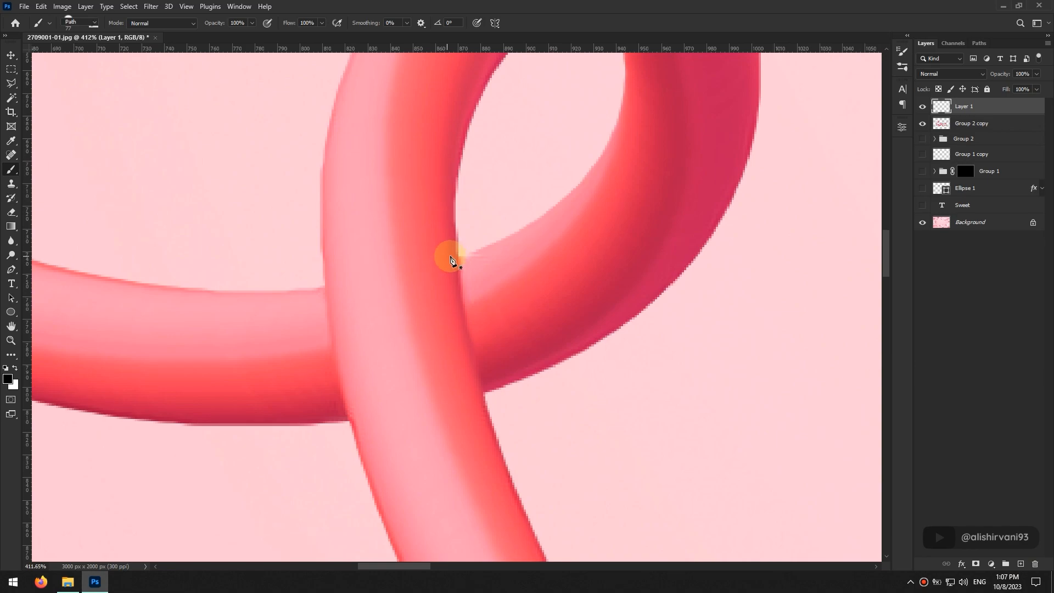
key("p")
left_click(455, 226)
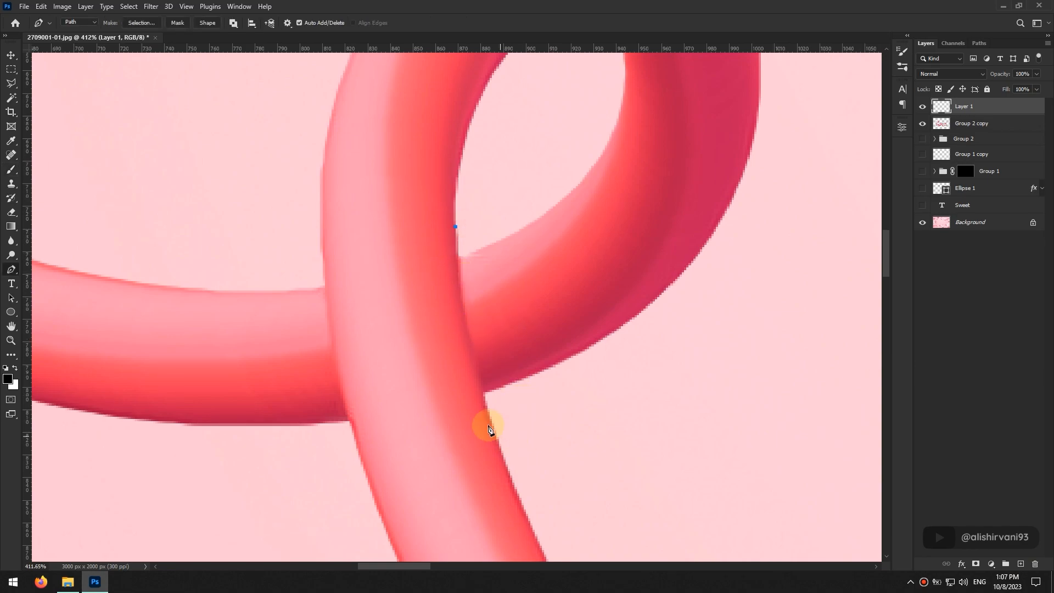
left_click_drag(494, 433, 507, 464)
left_click_drag(469, 375, 456, 310)
left_click(594, 213)
left_click(535, 163)
left_click(592, 254)
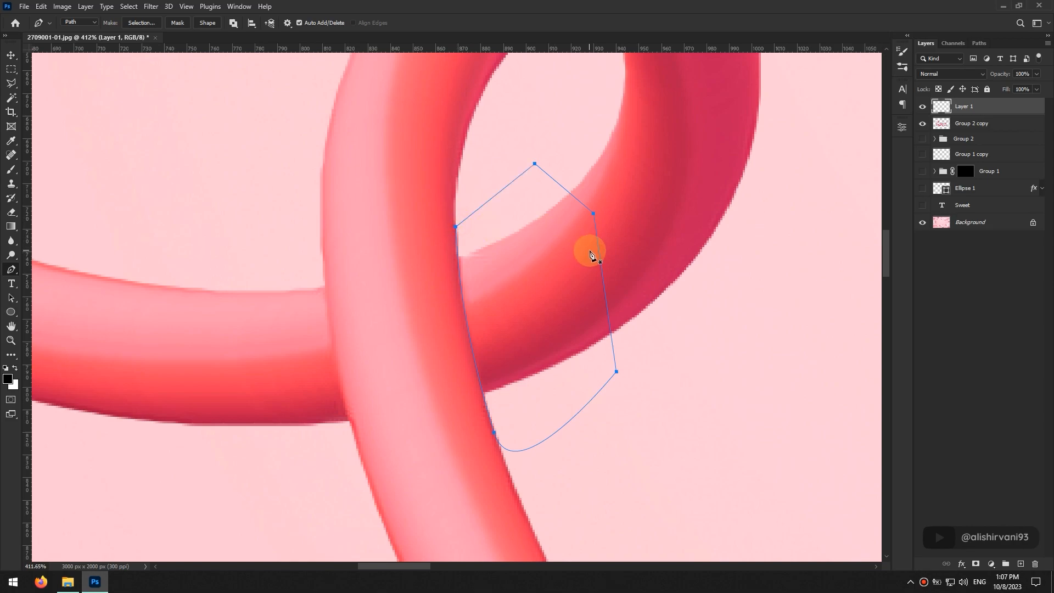
key("ctrl+Return")
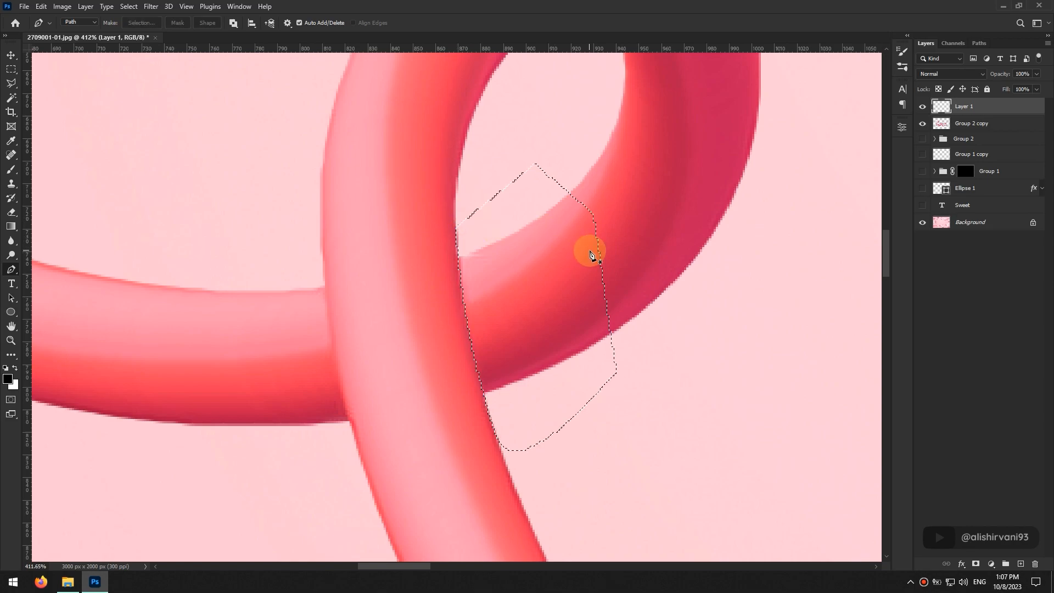
Step: Paint a black shadow inside the selection with a soft 155 px brush, deselect, and clip Layer 1 to the Group 2 copy layer
key("b")
mouse_move(376, 341)
left_mouse_down()
mouse_move(353, 337)
mouse_move(330, 82)
left_mouse_up()
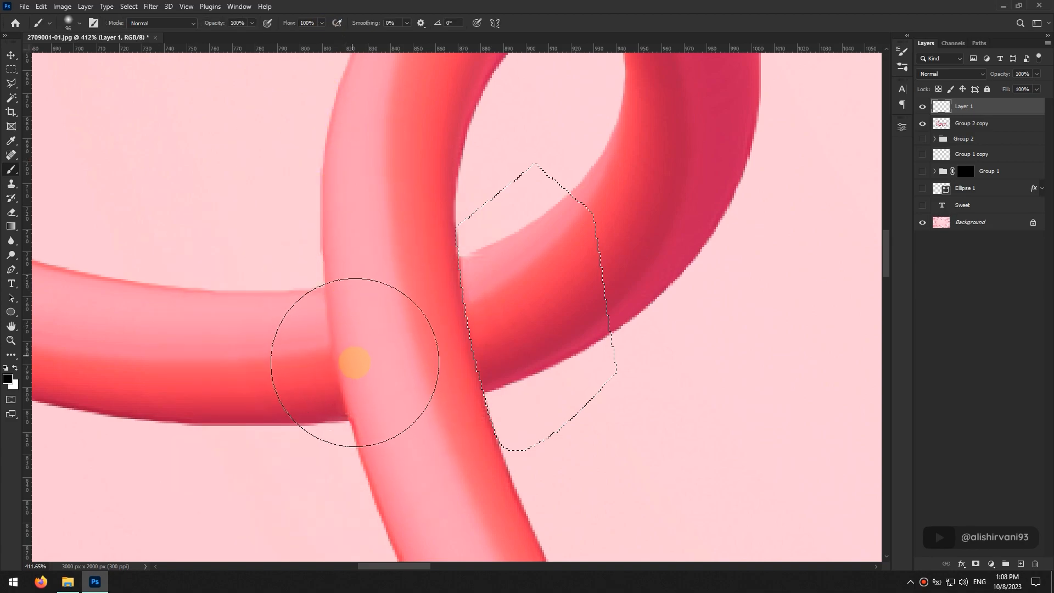
left_click_drag(352, 353, 383, 357)
scroll(384, 357, "down", 3)
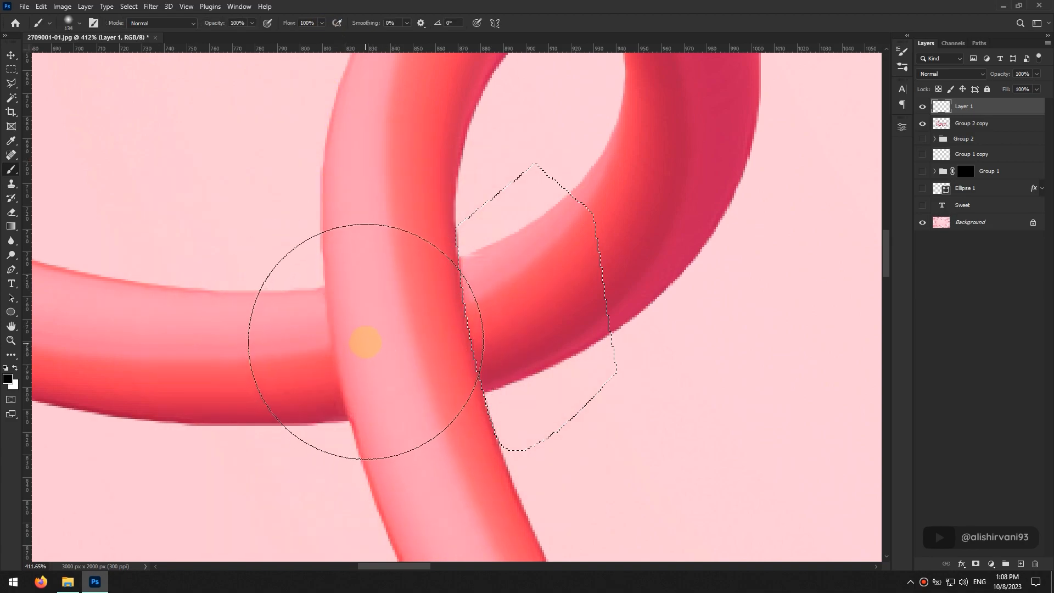
scroll(377, 348, "down", 1)
mouse_move(364, 343)
left_mouse_down()
mouse_move(377, 344)
mouse_move(360, 340)
mouse_move(330, 405)
mouse_move(306, 412)
mouse_move(423, 360)
left_mouse_up()
key("ctrl+d")
left_click_drag(1001, 124, 988, 108)
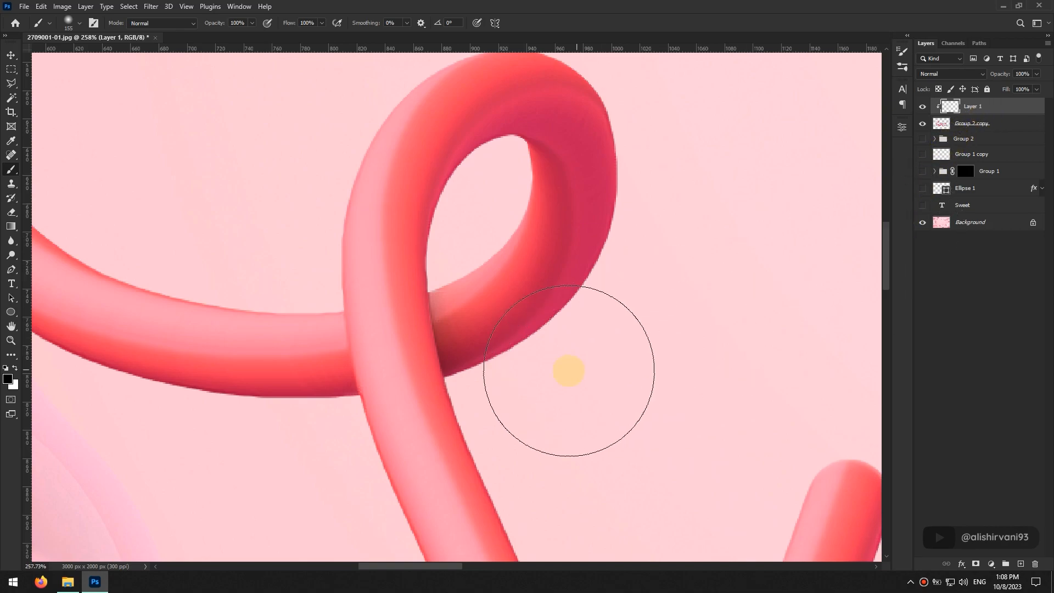
Step: Outline the area left of the S's upper loop crossing with the Pen tool and paint a soft black shadow inside it
scroll(314, 391, "up", 1)
scroll(314, 391, "up", 2)
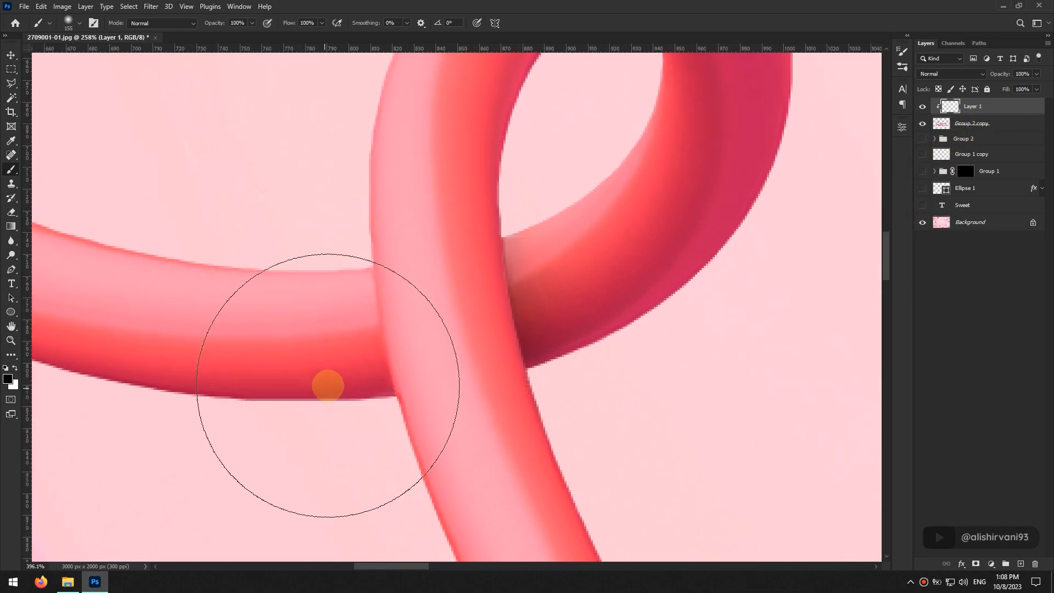
key("p")
scroll(349, 302, "up", 2)
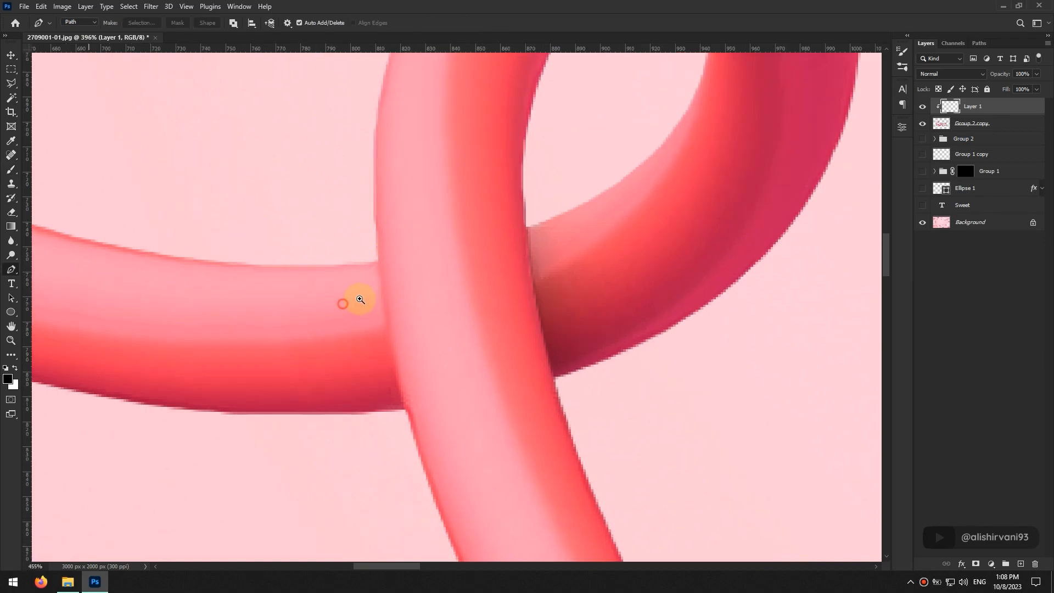
left_click(383, 228)
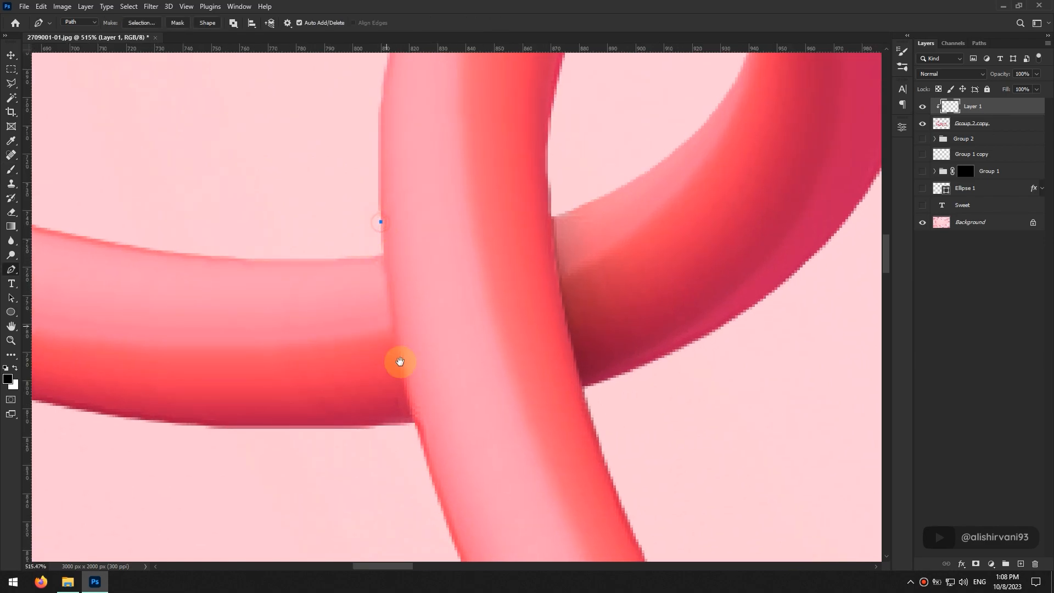
scroll(388, 334, "down", 3)
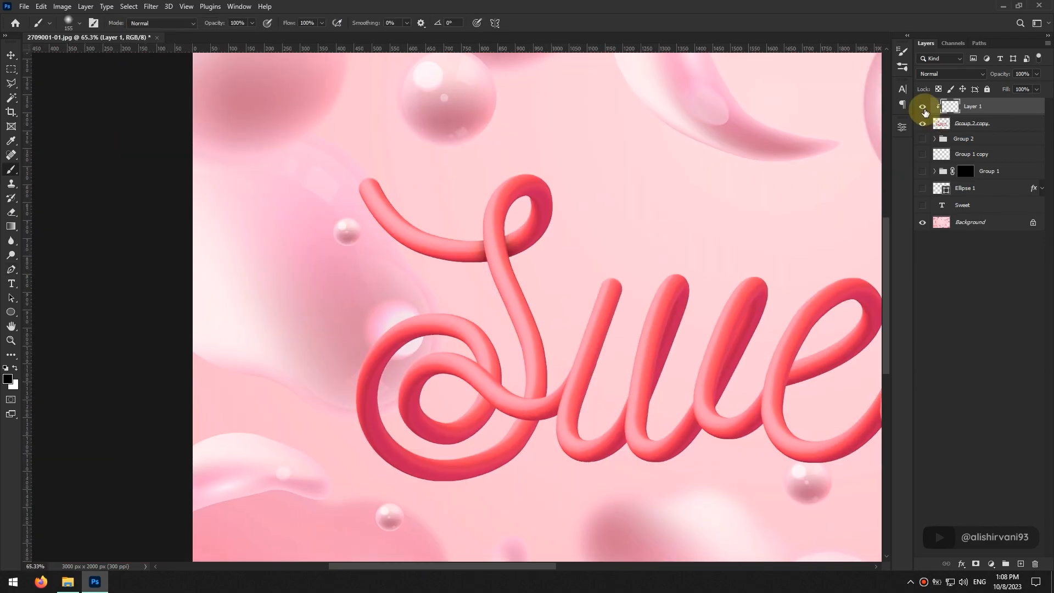
Step: Outline the S's lower curve just beneath the crossing stroke with the Pen tool and paint a soft black shadow there
scroll(597, 400, "up", 8)
left_click_drag(473, 340, 378, 342)
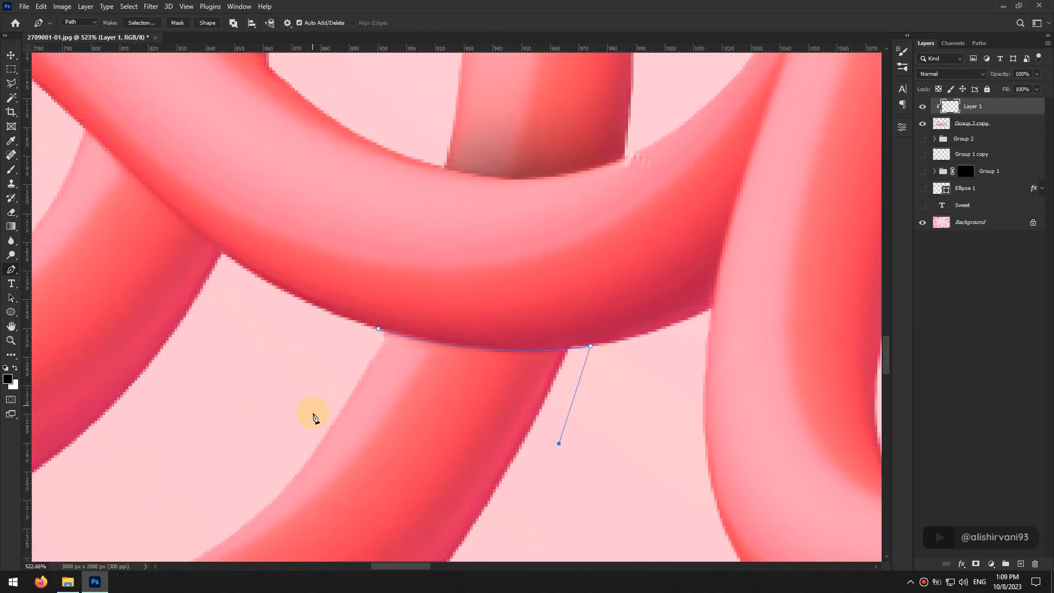
left_click(546, 489)
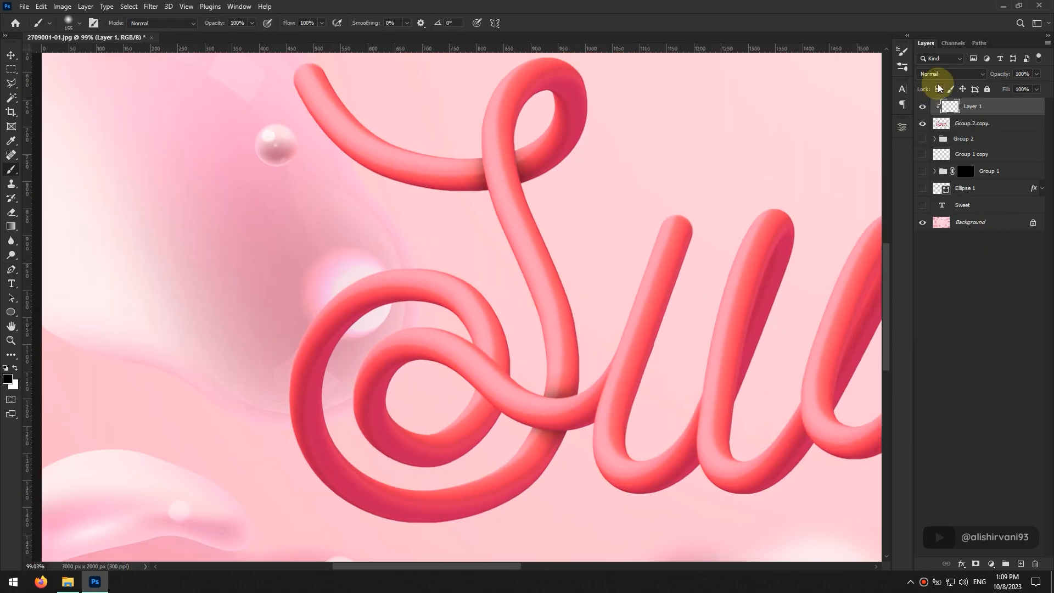
Step: Set Layer 1 to Multiply at 80% opacity and shade the remaining letter overlaps using Pen selections
left_click(930, 74)
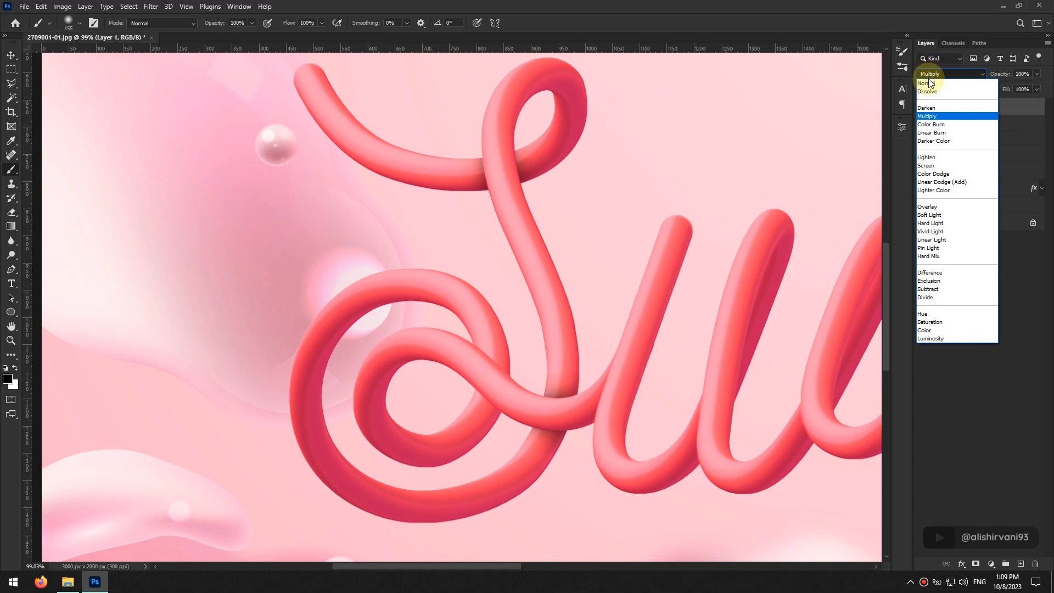
left_click(932, 115)
left_click_drag(1036, 74, 1025, 87)
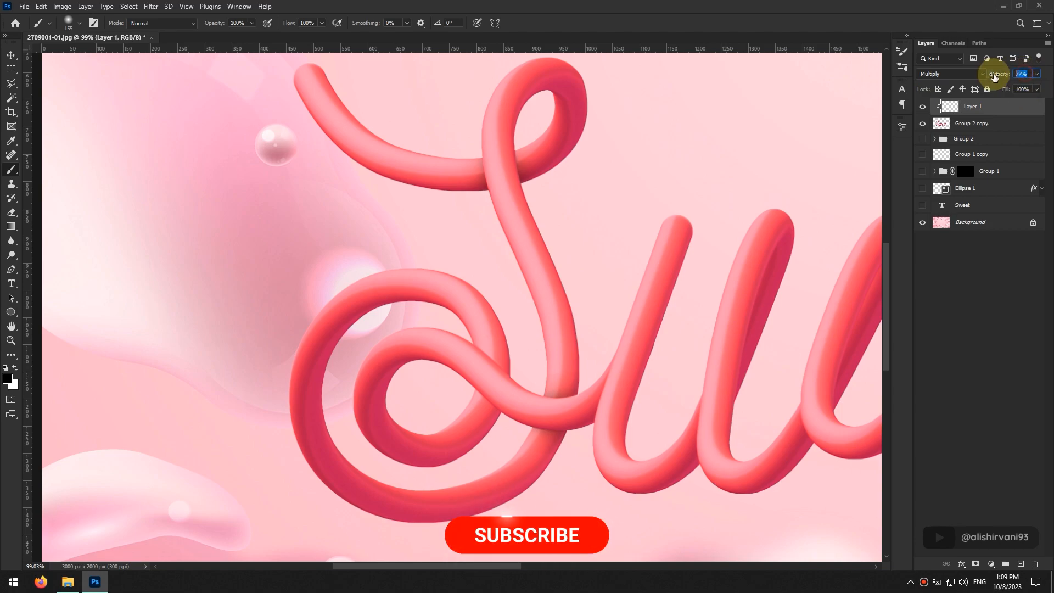
type("80")
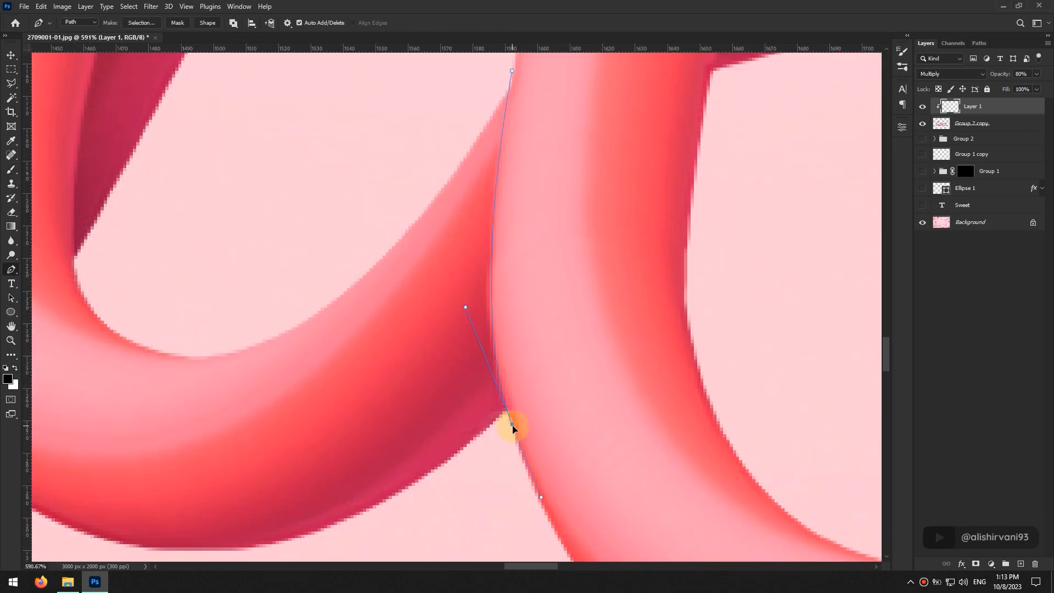
scroll(513, 428, "down", 3)
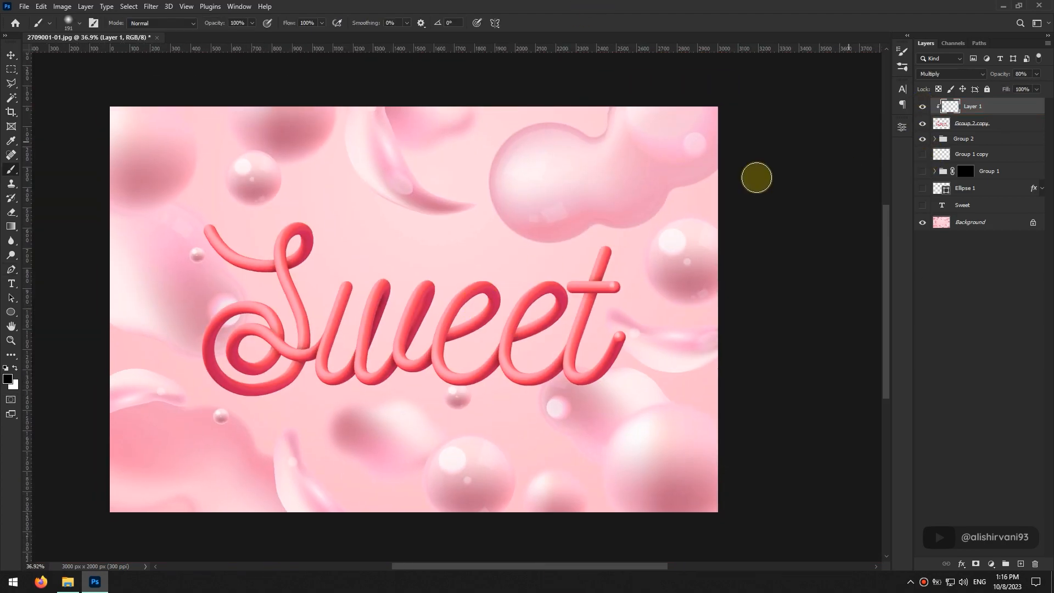
Step: Outline a highlight area on the left stroke of the S's upper loop with the Pen tool and convert it to a selection
scroll(365, 329, "up", 10)
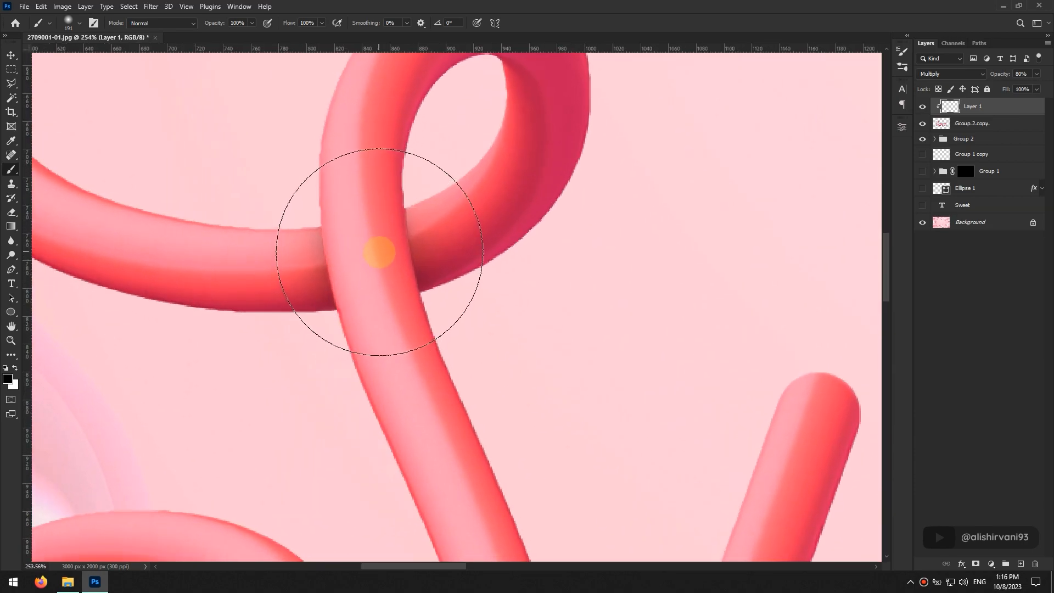
key("p")
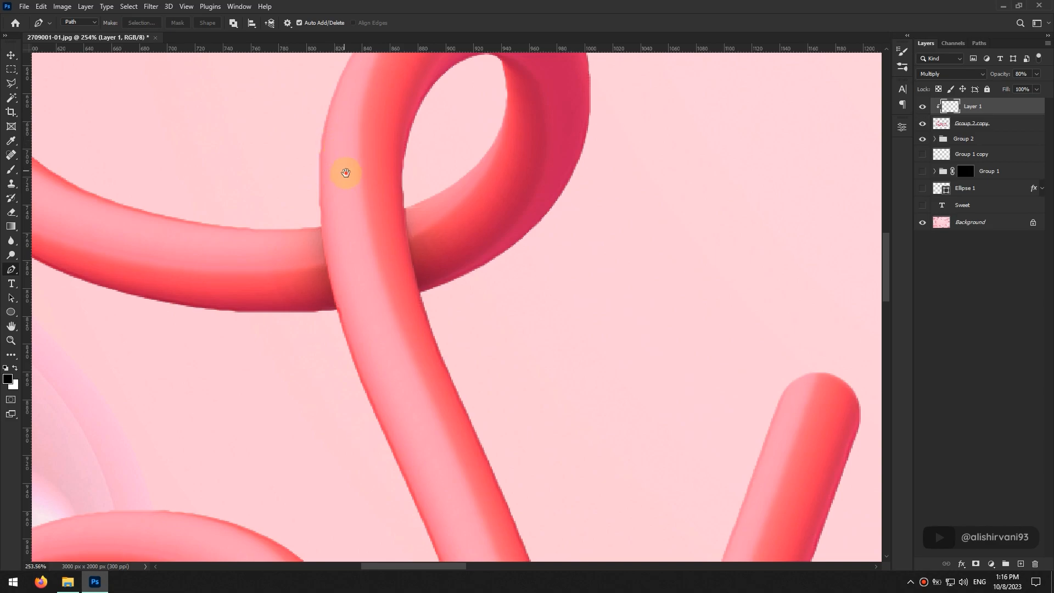
left_click_drag(345, 170, 388, 296)
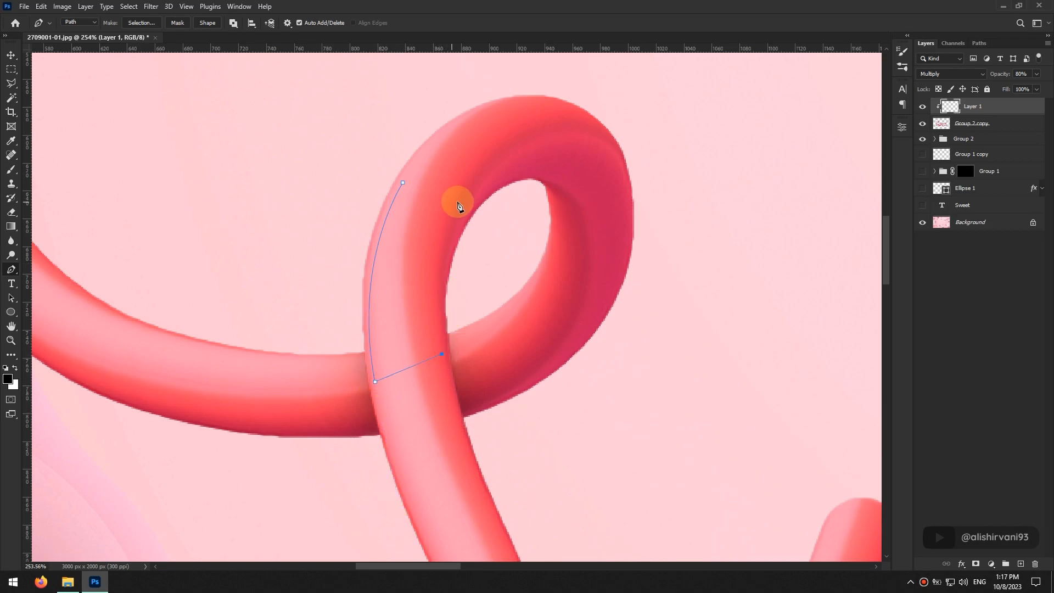
left_click_drag(513, 163, 470, 210)
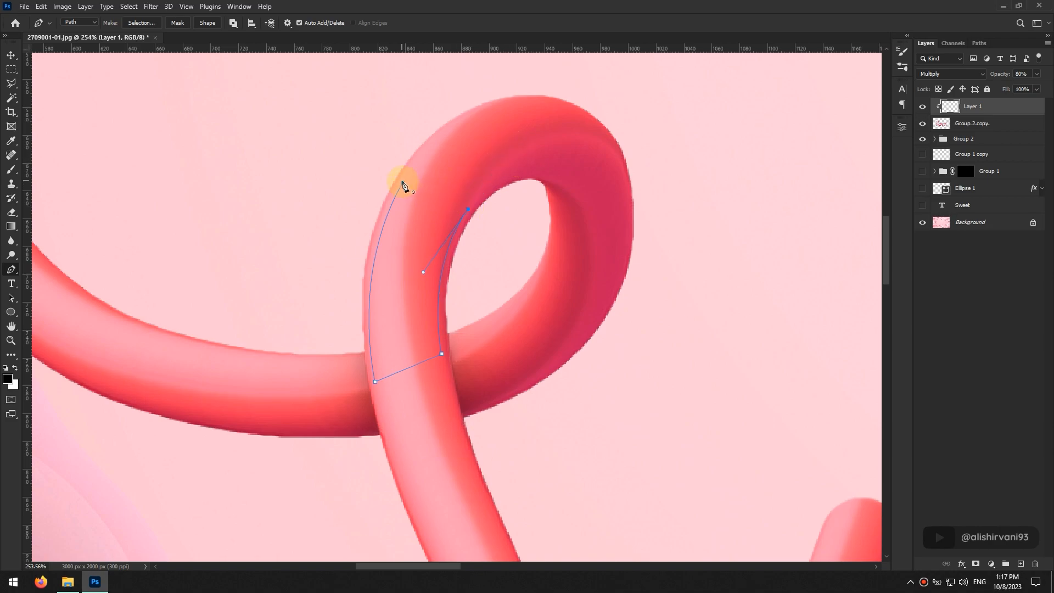
left_click(375, 381, "ctrl")
left_click(374, 369)
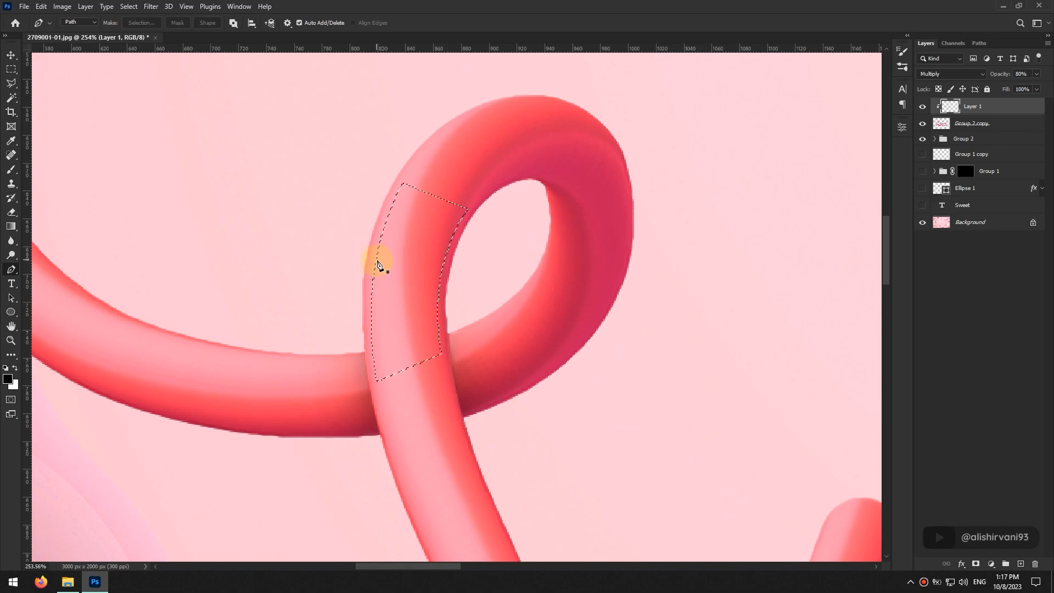
Step: Add a new layer, paint a white highlight inside the selection with a soft 191 px brush, and deselect
left_click(1021, 564)
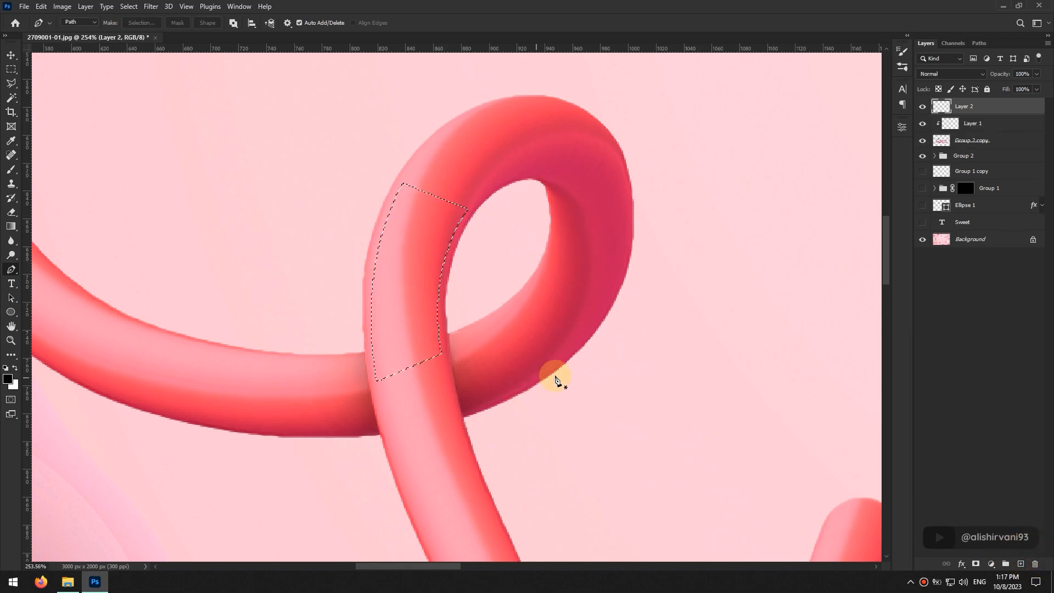
key("b")
key("x")
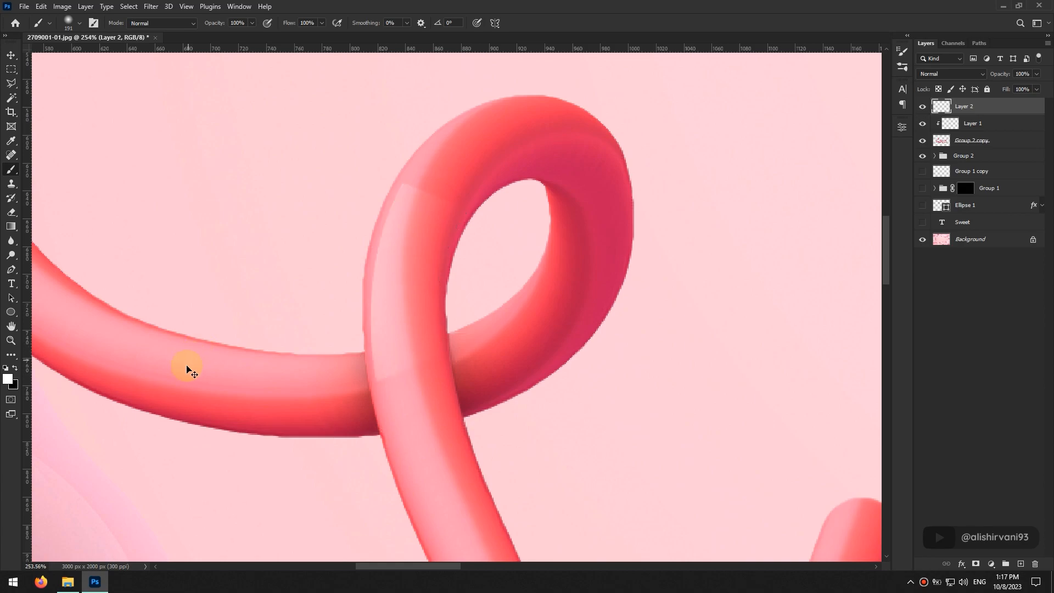
scroll(187, 368, "down", 6)
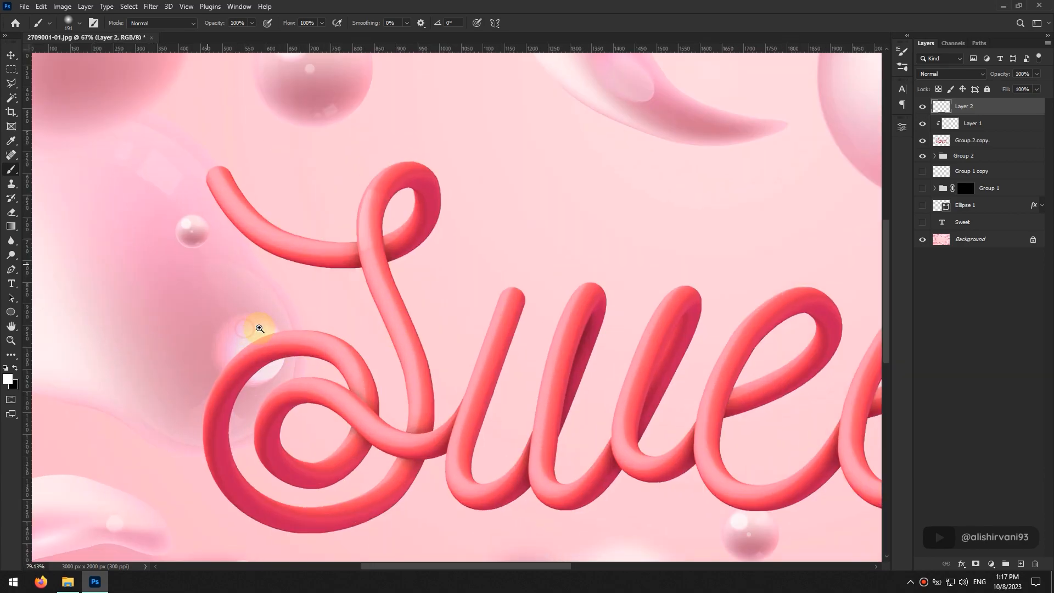
Step: Clip Layer 2 to the lettering and outline a highlight area on the S's outer swirl with the Pen tool as a selection
scroll(260, 329, "up", 6)
key("p")
left_click(248, 384)
left_click(436, 221)
left_click(465, 314)
left_click_drag(317, 454, 300, 493)
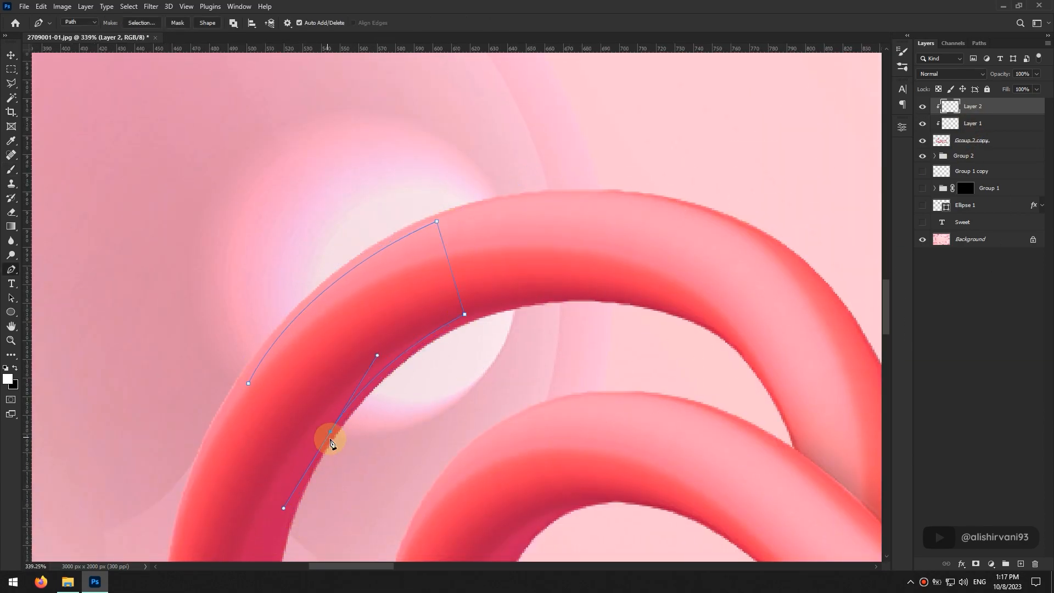
left_click(237, 381)
key("ctrl+Return")
Step: Paint a white highlight in the swirl selection, deselect, and soften the highlight's ends with a soft eraser
scroll(318, 236, "down", 3)
key("b")
left_click_drag(393, 161, 223, 318)
key("ctrl+d")
scroll(250, 165, "down", 3)
key("e")
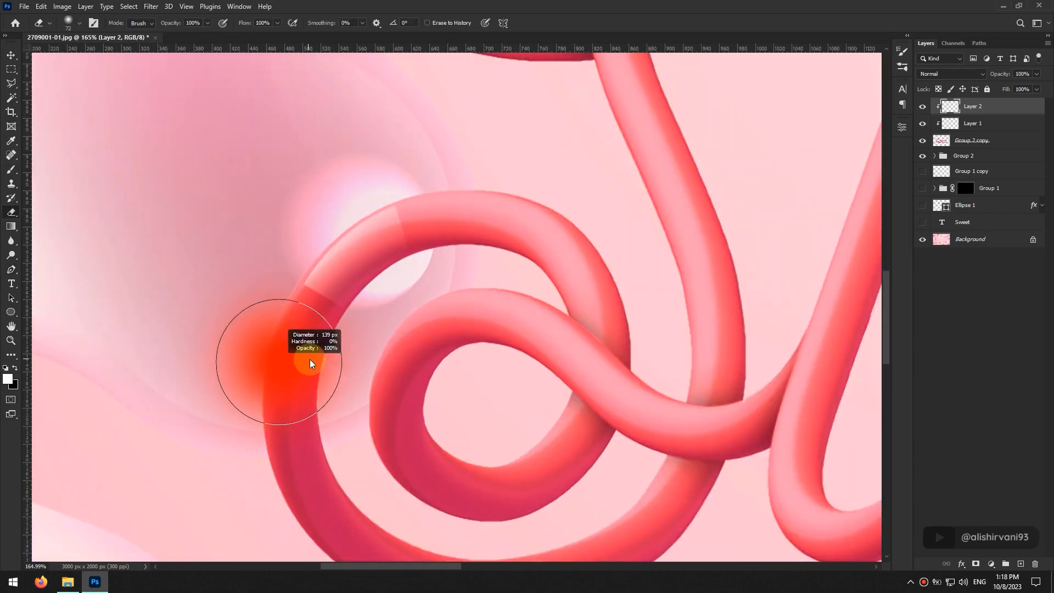
scroll(299, 336, "down", 4)
Step: Outline the upper part of the w's first stroke with the Pen tool and convert the path to a selection
scroll(440, 364, "up", 5)
key("p")
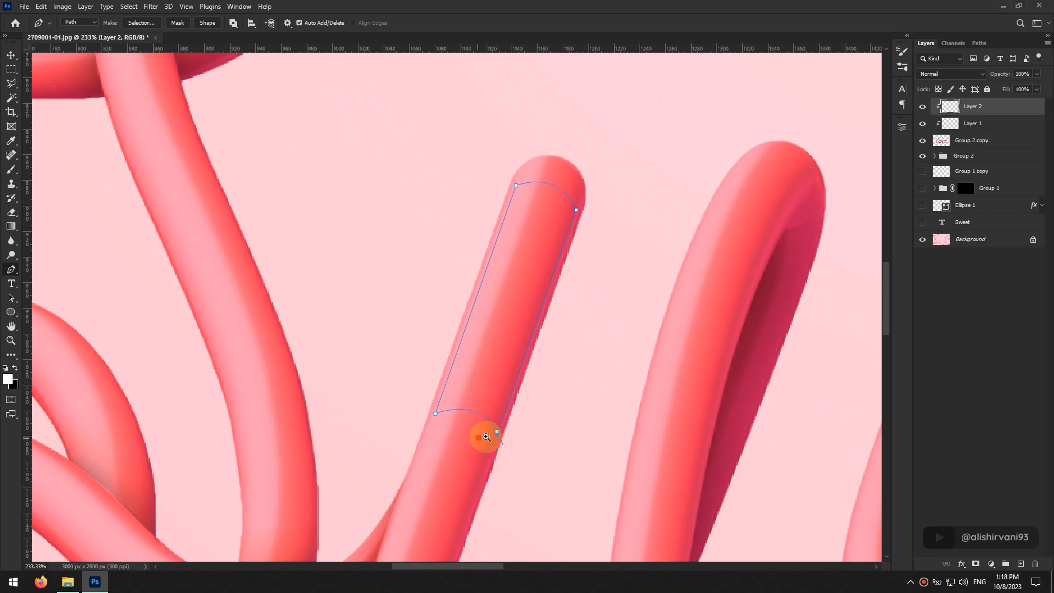
scroll(482, 443, "up", 3)
scroll(539, 426, "down", 4)
key("ctrl+Return")
Step: Paint a white highlight on the w's first stroke, deselect, and fade its edges with a soft eraser
key("b")
mouse_move(447, 214)
left_mouse_down()
mouse_move(407, 280)
mouse_move(387, 352)
left_mouse_up()
key("ctrl+d")
scroll(396, 379, "down", 5)
key("e")
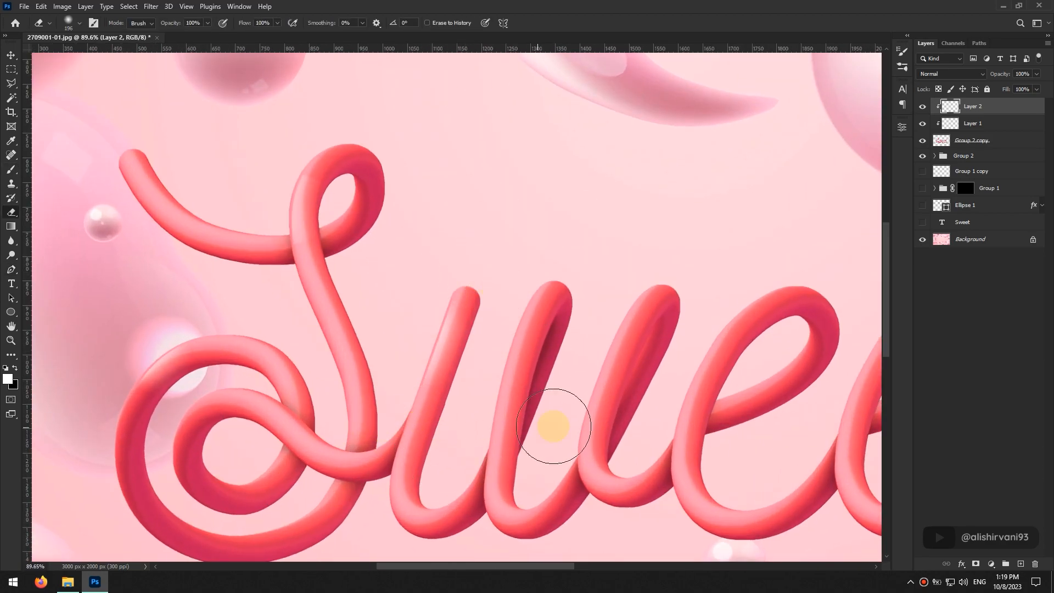
Step: Outline a curved highlight area along the w's second upright stroke with the Pen tool and turn it into a selection
scroll(483, 390, "up", 5)
key("p")
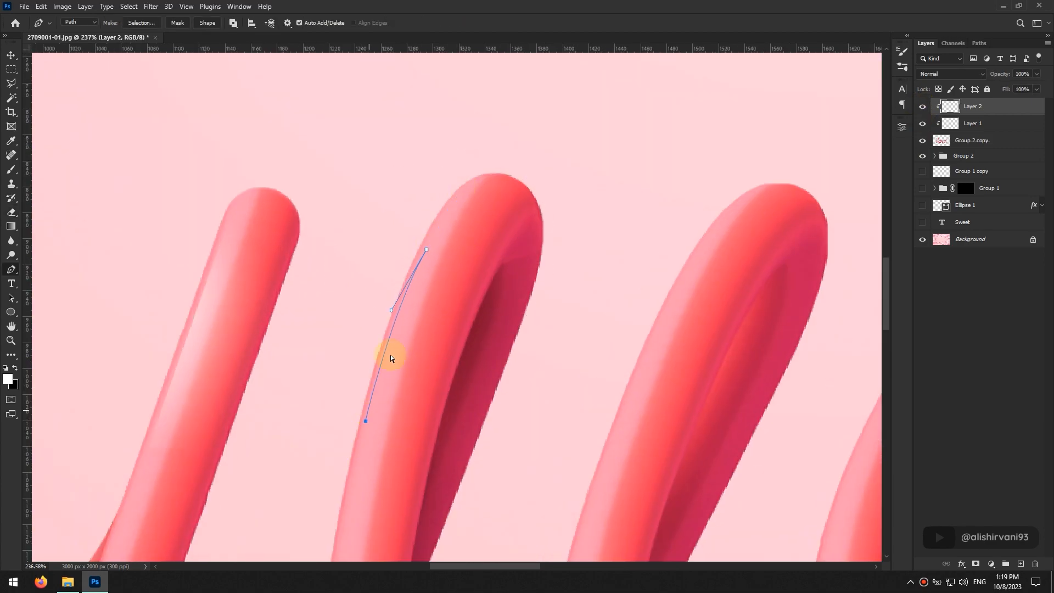
left_click_drag(410, 444, 445, 442)
left_click_drag(514, 165, 469, 325)
left_click_drag(502, 266, 536, 314)
left_click_drag(439, 467, 458, 321)
left_click_drag(420, 432, 404, 502)
left_click(297, 413)
left_click_drag(352, 402, 317, 404)
key("ctrl+Return")
Step: Paint a soft white highlight on the w's second upright stroke, deselect, and soften its ends
scroll(317, 404, "down", 5)
key("b")
left_click_drag(265, 278, 237, 352)
key("ctrl+d")
scroll(207, 322, "down", 3)
scroll(335, 347, "up", 3)
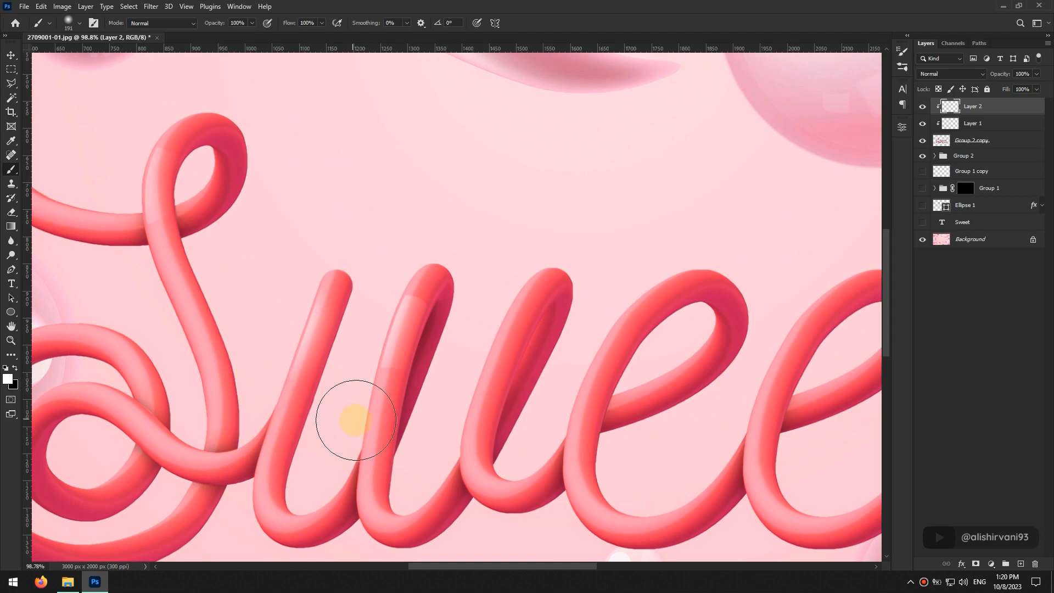
scroll(348, 418, "down", 3)
Step: Outline a highlight area along the w's third upright stroke with the Pen tool and convert it to a selection
scroll(487, 299, "up", 6)
key("p")
left_click(392, 384)
left_click(445, 256)
left_click(477, 195)
left_click(508, 135)
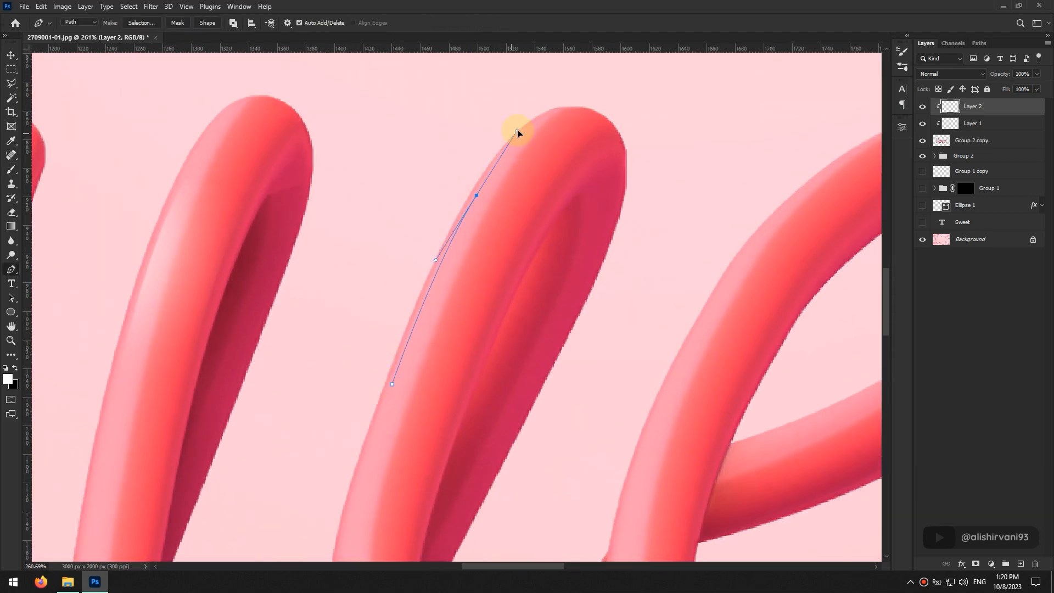
scroll(467, 393, "down", 3)
key("ctrl+Return")
Step: Paint a white highlight on the w's third upright stroke, deselect, and blend its ends with the Eraser tool
key("e")
scroll(357, 302, "down", 2)
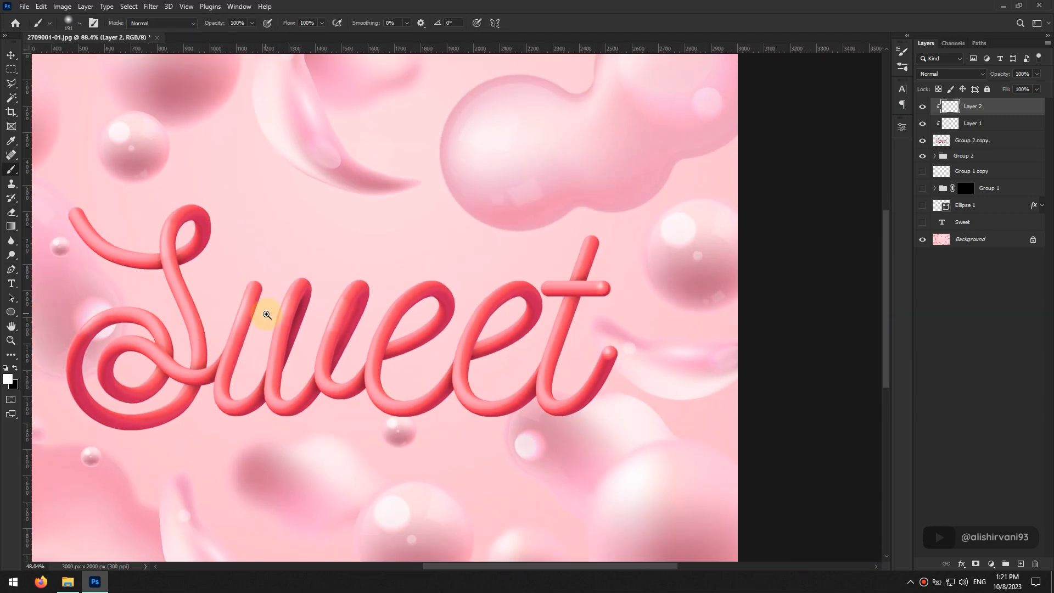
scroll(439, 264, "up", 3)
scroll(439, 264, "down", 3)
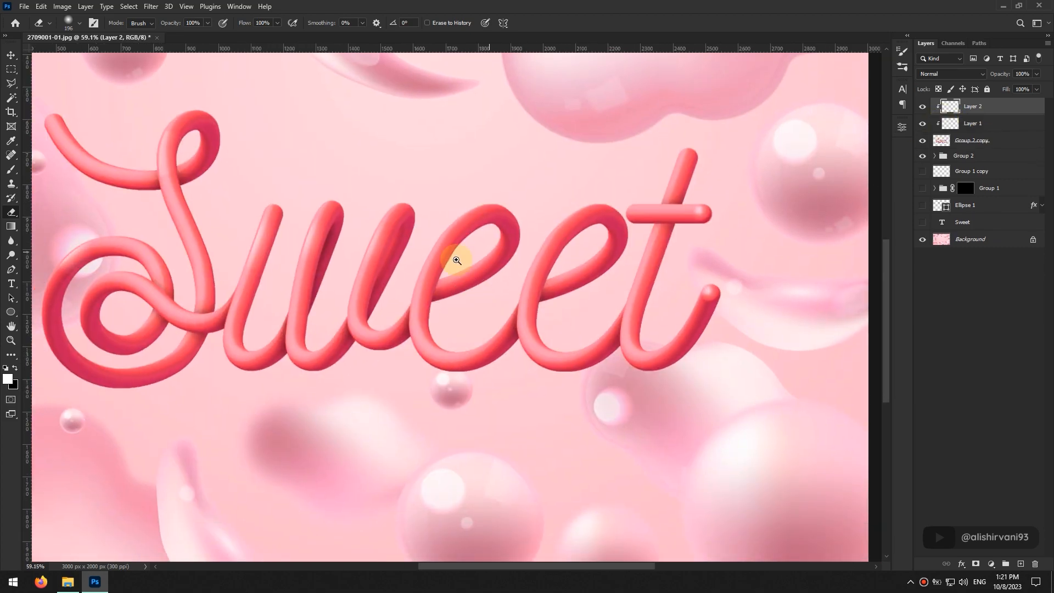
Step: Outline the upper left curve of the first e with the Pen tool and convert the path to a selection
scroll(608, 224, "up", 4)
key("p")
left_click(336, 344)
left_click_drag(394, 250, 419, 224)
key("ctrl+Return")
Step: Paint a white highlight inside the first e's selection with the soft 191 px brush, deselect, and soften its ends
key("e")
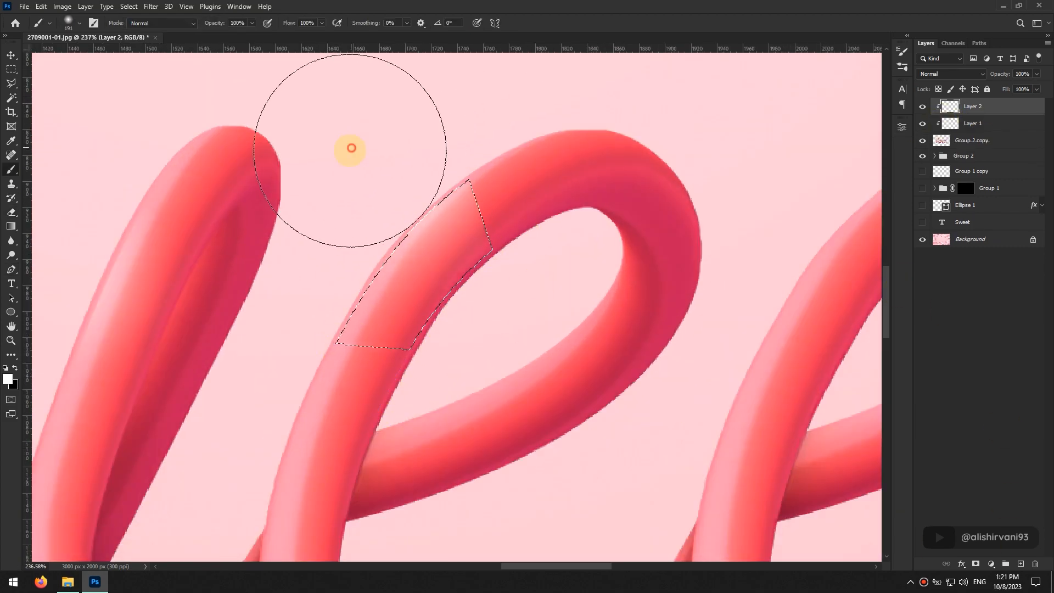
scroll(377, 235, "down", 3)
scroll(607, 255, "up", 3)
Step: Enclose the first e's highlight with a Polygonal Lasso selection, and clear the selection when finished
key("l")
left_click(338, 353)
left_click(316, 381)
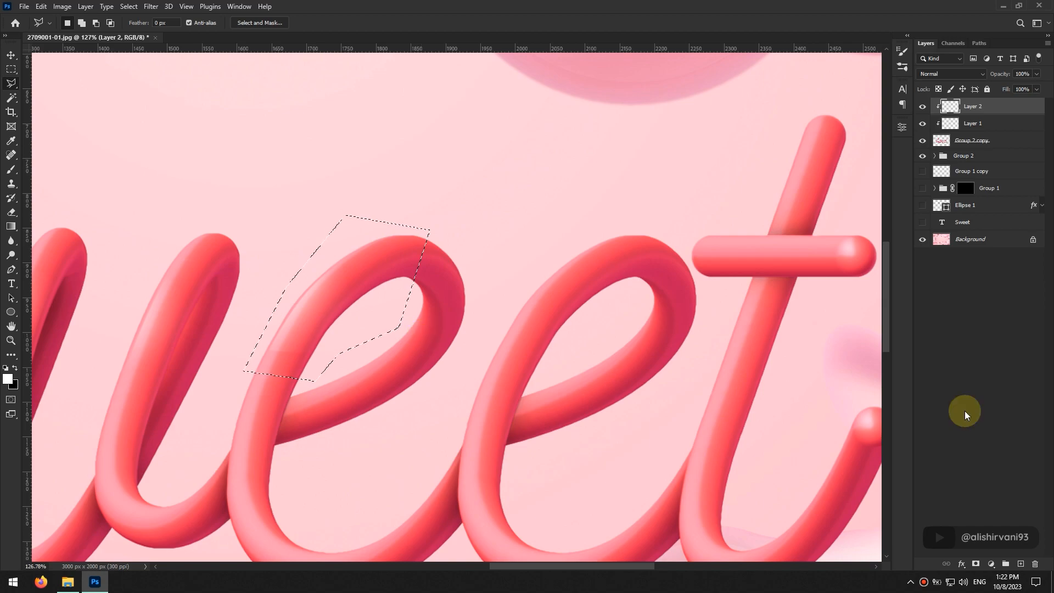
key("ctrl+d")
Step: Add a new layer and outline a highlight area on the t's crossbar with the Pen tool as a selection
key("ctrl+shift+alt+n")
scroll(619, 309, "up", 4)
key("p")
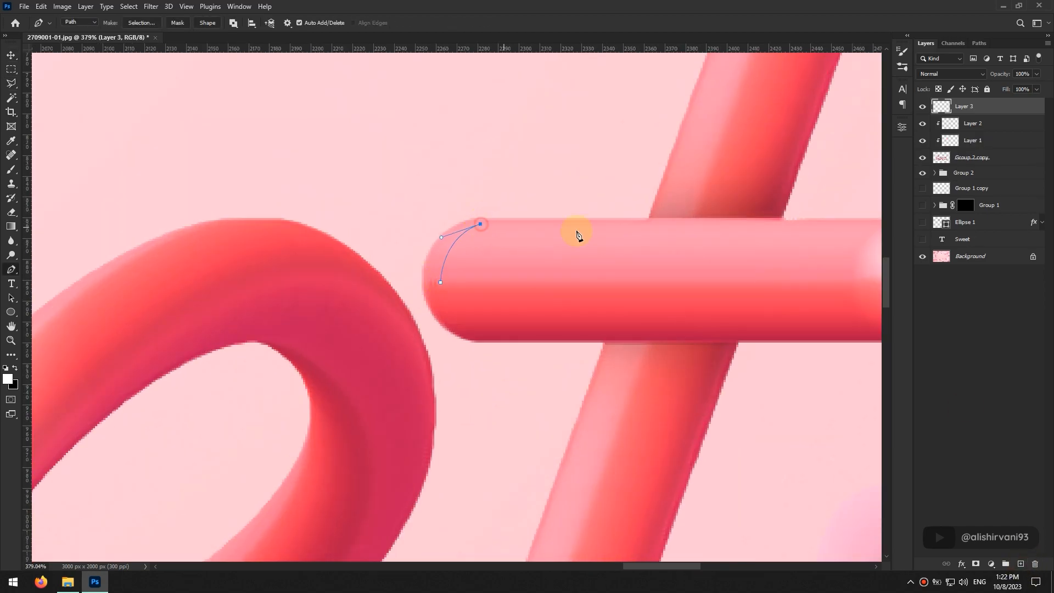
key("ctrl+Return")
Step: Paint a soft white highlight on the t's crossbar, deselect, and merge Layer 3 into Layer 2
scroll(482, 229, "down", 3)
key("b")
scroll(501, 219, "down", 2)
key("ctrl+d")
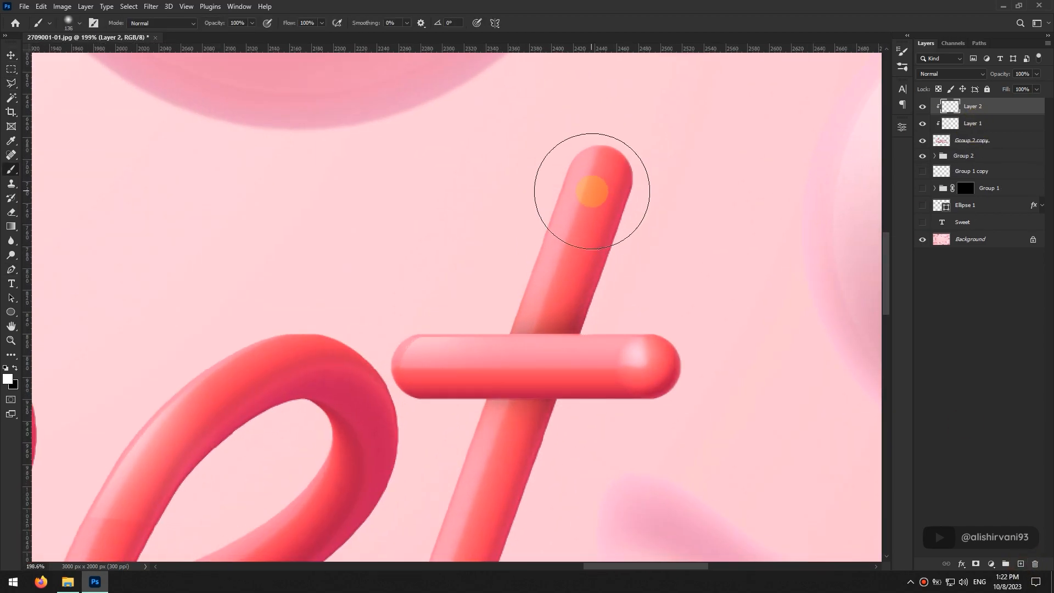
Step: Select an area on the t's upper stem with the Pen tool, paint a soft white highlight inside it, and deselect
key("p")
scroll(577, 198, "up", 1)
key("b")
scroll(502, 176, "down", 6)
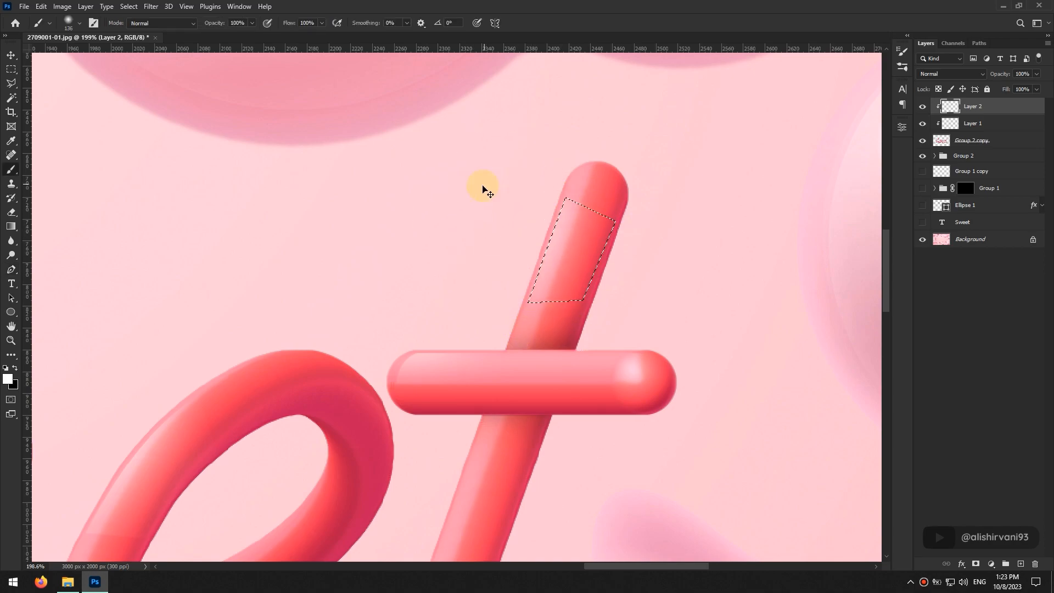
scroll(482, 351, "down", 2)
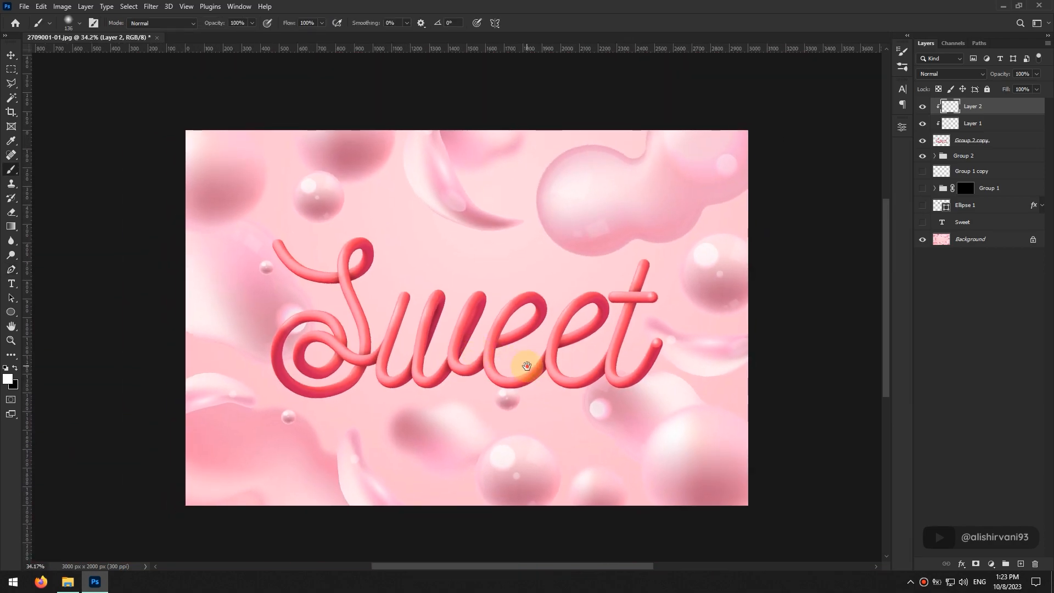